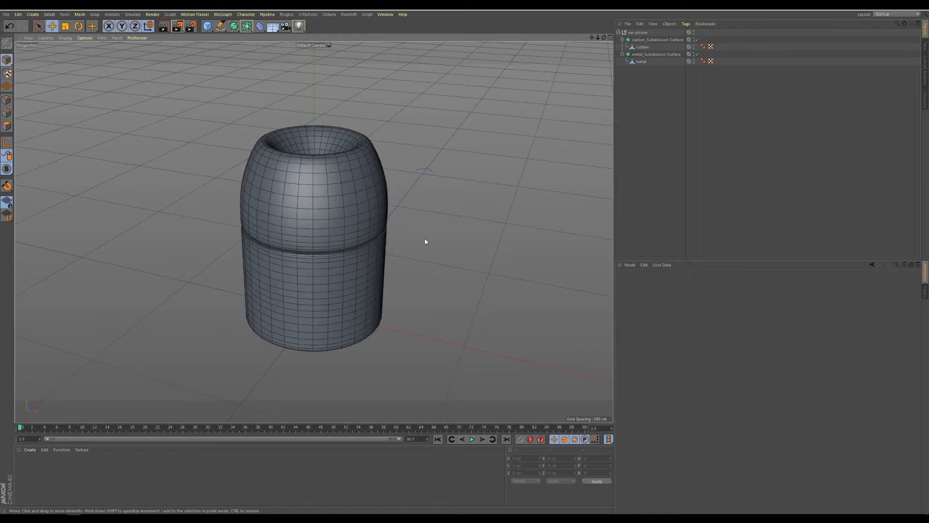
Add a camera named REN_Camera that looks at the earphone model, and make it the active viewport camera.
{"action": "left_click_drag", "start_coordinate": [413, 257], "coordinate": [438, 247], "text": "alt"}
{"action": "middle_click_drag", "start_coordinate": [404, 218], "coordinate": [390, 232], "text": "alt"}
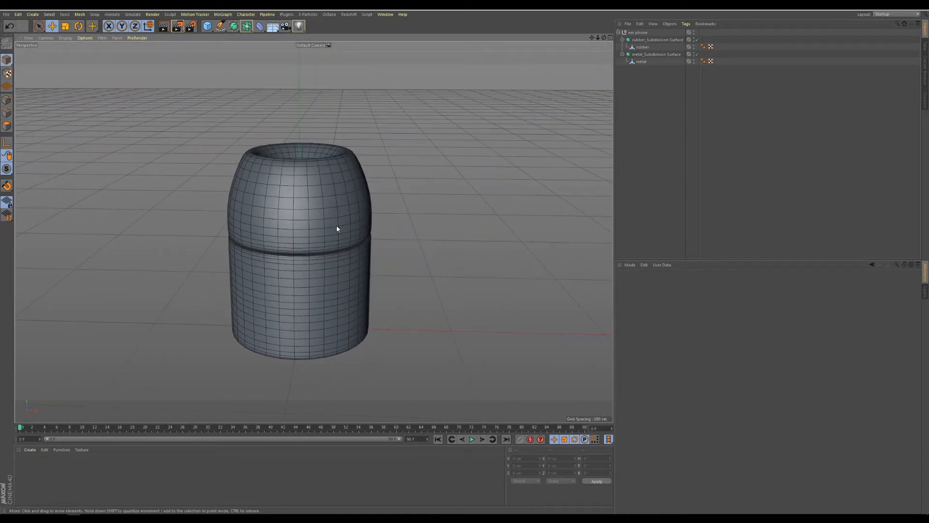
{"action": "left_click_drag", "start_coordinate": [338, 228], "coordinate": [362, 222], "text": "alt"}
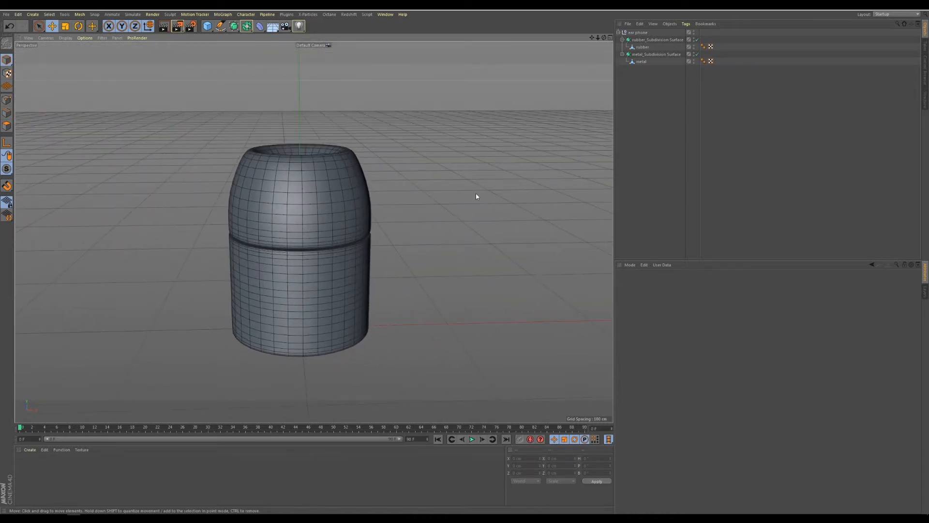
{"action": "left_click", "coordinate": [618, 32]}
{"action": "middle_click_drag", "start_coordinate": [362, 182], "coordinate": [355, 165], "text": "alt"}
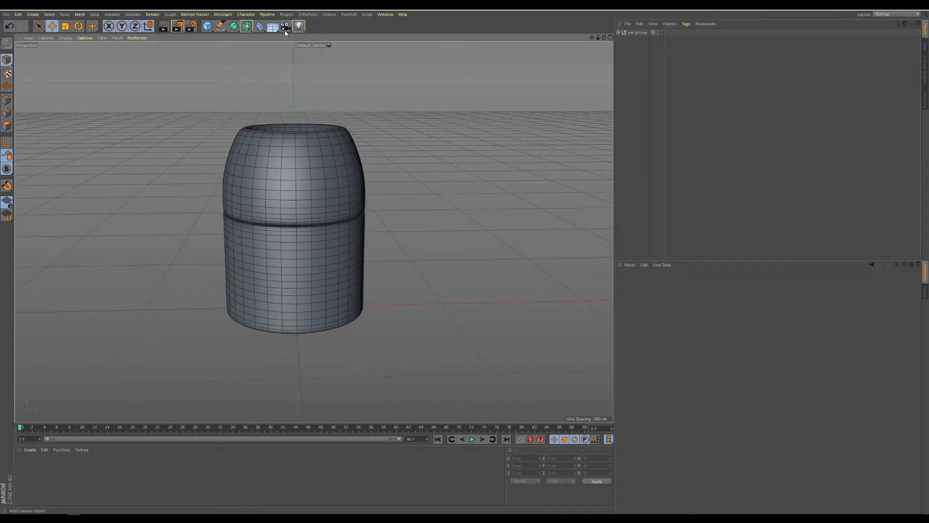
{"action": "left_click", "coordinate": [286, 27]}
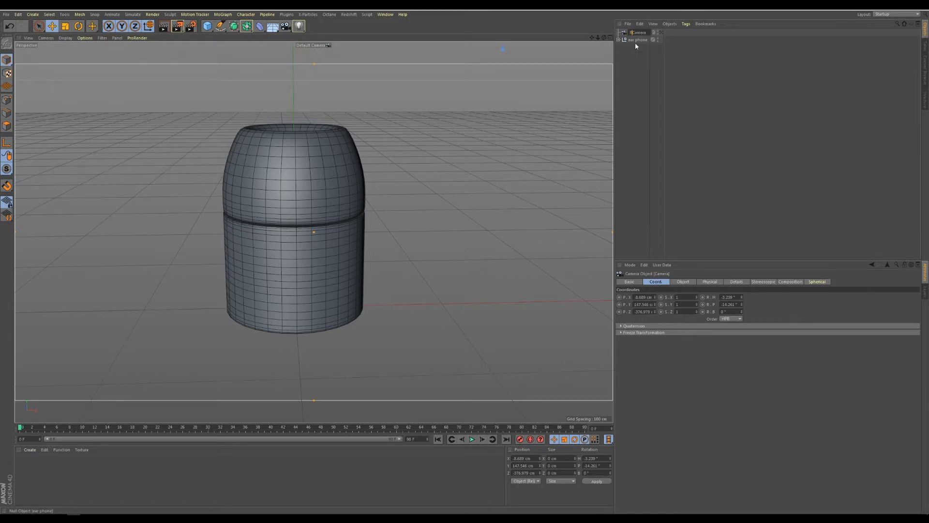
{"action": "key", "text": "Return"}
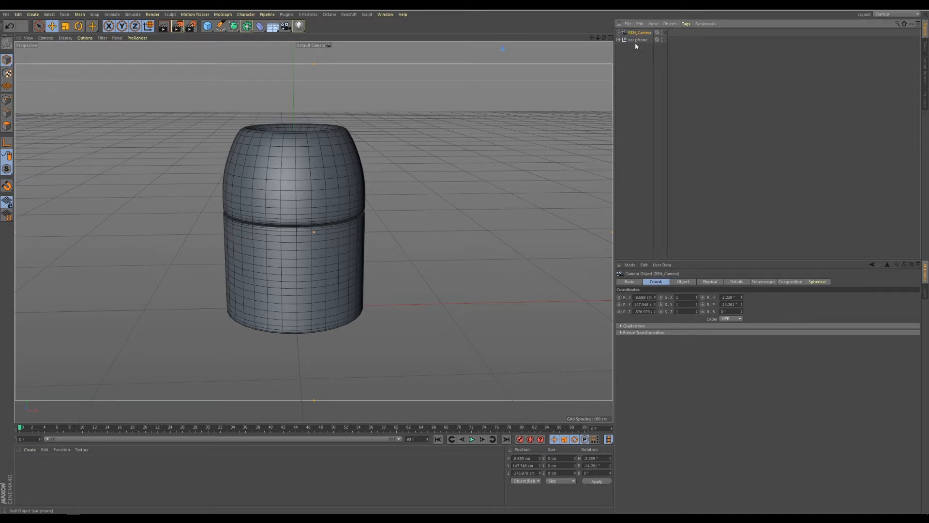
{"action": "left_click", "coordinate": [664, 32]}
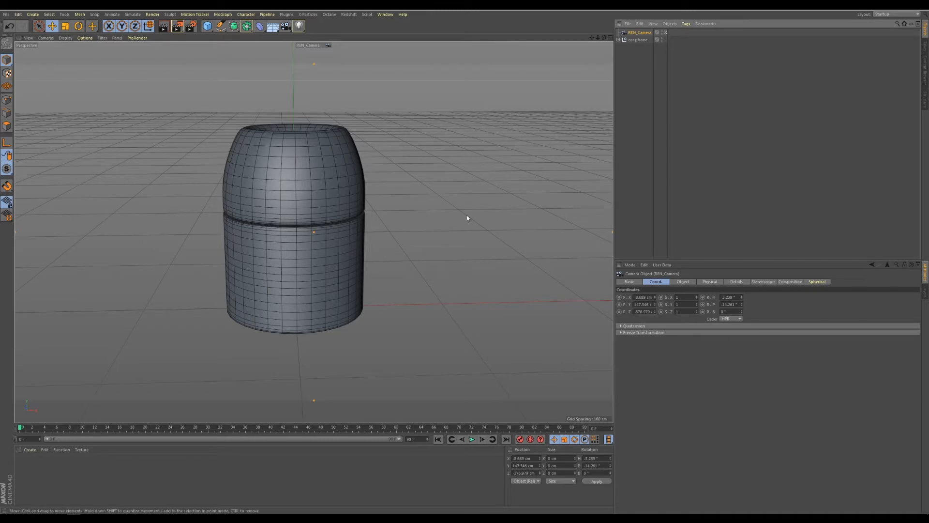
Center the earphone in REN_Camera's view and set the camera's focal length to Portrait (80 mm).
{"action": "left_click", "coordinate": [340, 274]}
{"action": "scroll", "coordinate": [428, 247], "scroll_direction": "down", "scroll_amount": 3}
{"action": "left_click_drag", "start_coordinate": [428, 248], "coordinate": [440, 255], "text": "alt"}
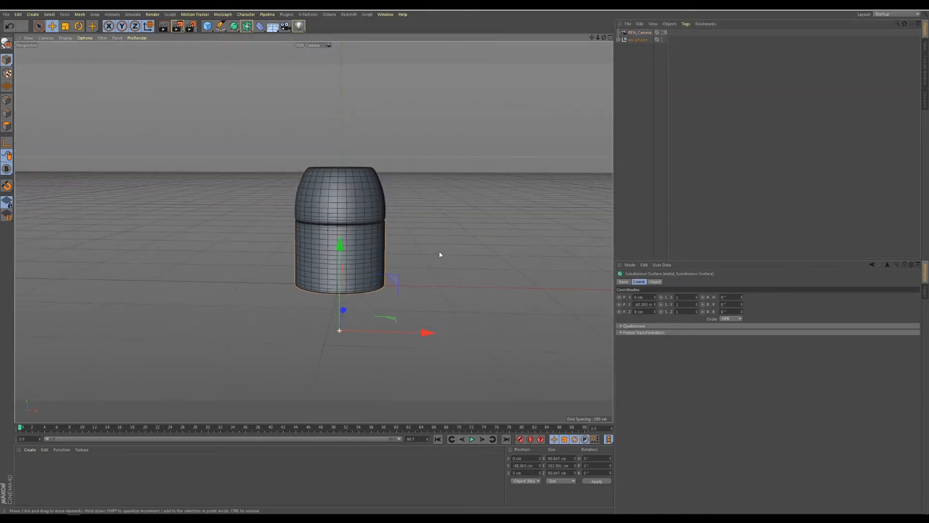
{"action": "middle_click_drag", "start_coordinate": [440, 255], "coordinate": [433, 232], "text": "alt"}
{"action": "left_click", "coordinate": [636, 35]}
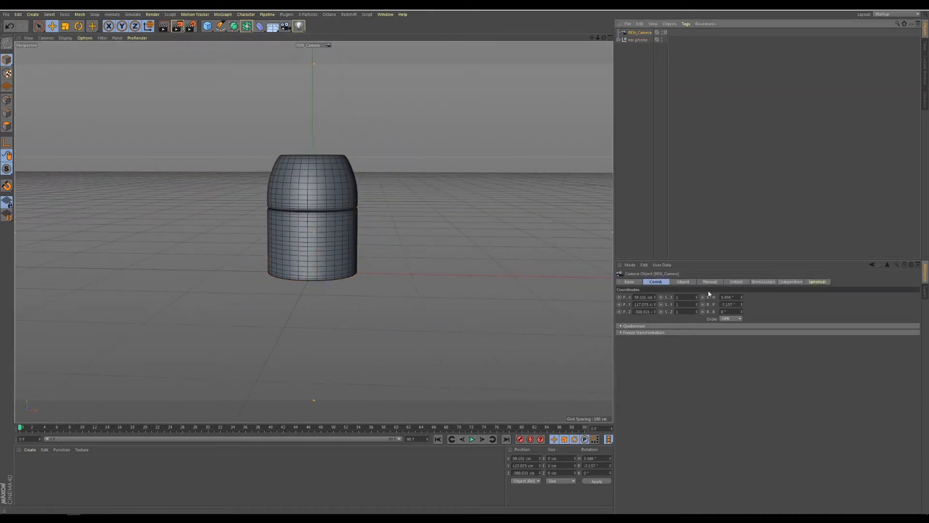
{"action": "left_click", "coordinate": [683, 281]}
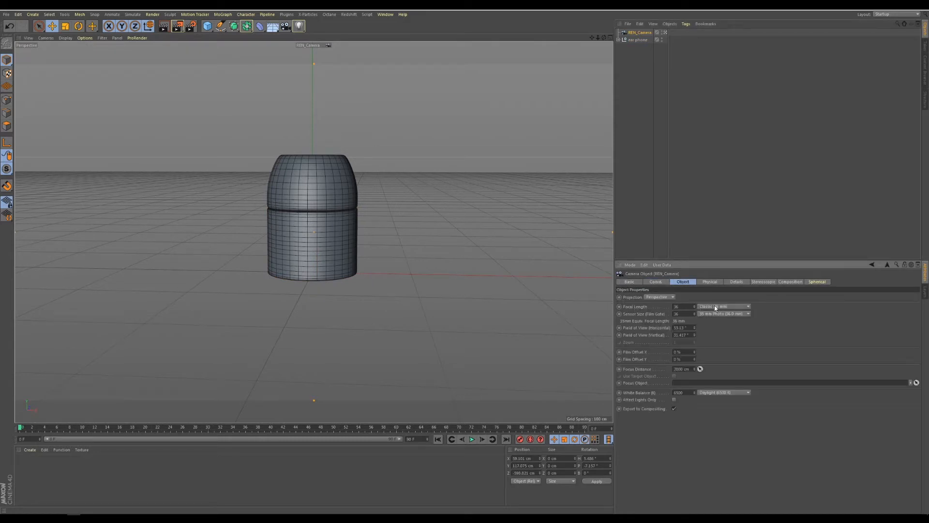
{"action": "left_click", "coordinate": [732, 306]}
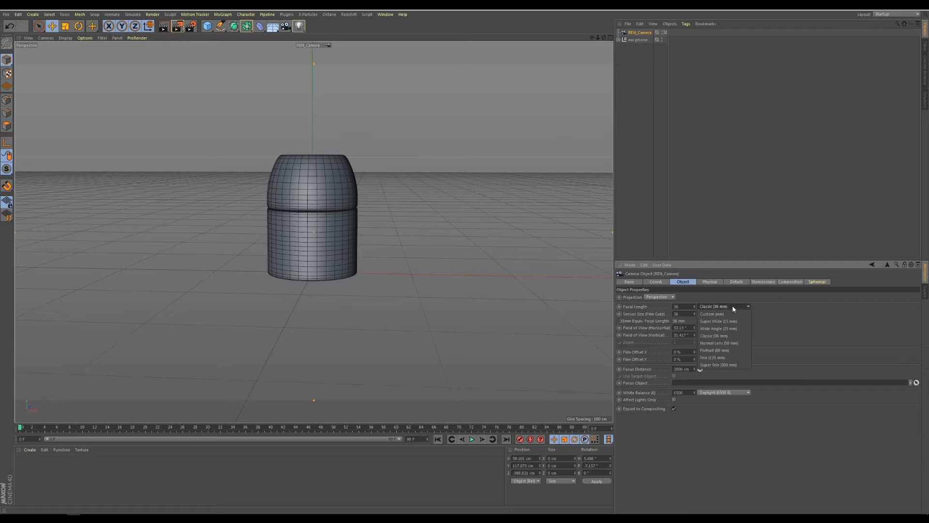
{"action": "left_click", "coordinate": [716, 350]}
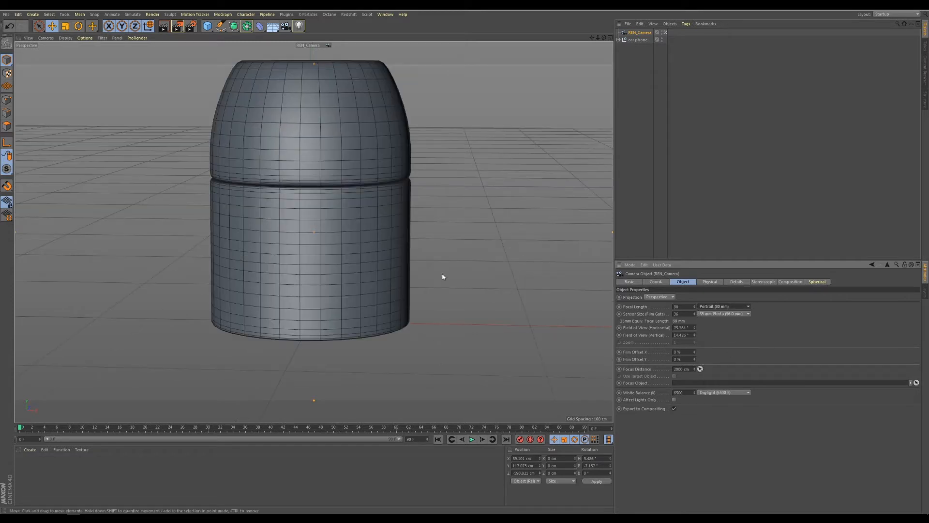
Raise the ear phone null to about 75 cm in Y and frame it smaller in the camera view.
{"action": "left_click", "coordinate": [398, 276]}
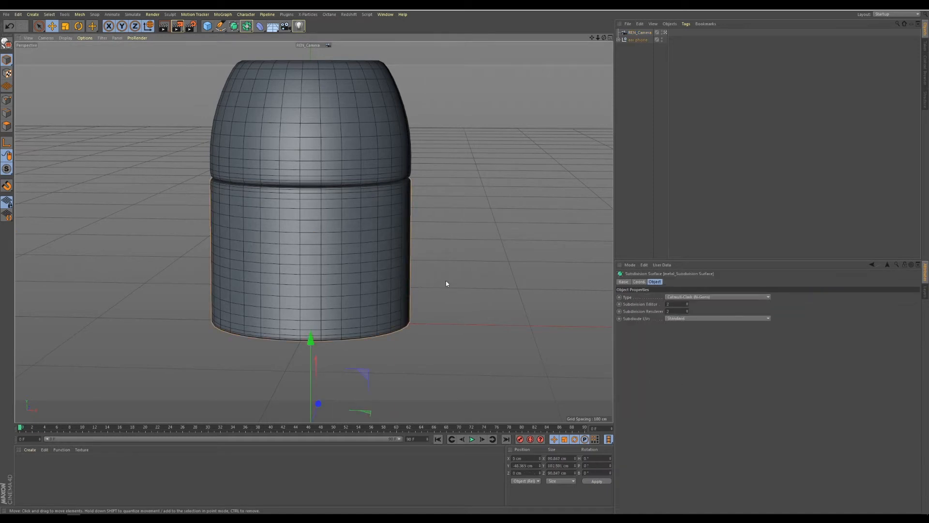
{"action": "scroll", "coordinate": [446, 281], "scroll_direction": "down", "scroll_amount": 5}
{"action": "mouse_move", "coordinate": [376, 308]}
{"action": "left_mouse_down", "text": "alt"}
{"action": "mouse_move", "coordinate": [405, 290]}
{"action": "mouse_move", "coordinate": [380, 303]}
{"action": "left_mouse_up", "text": "alt"}
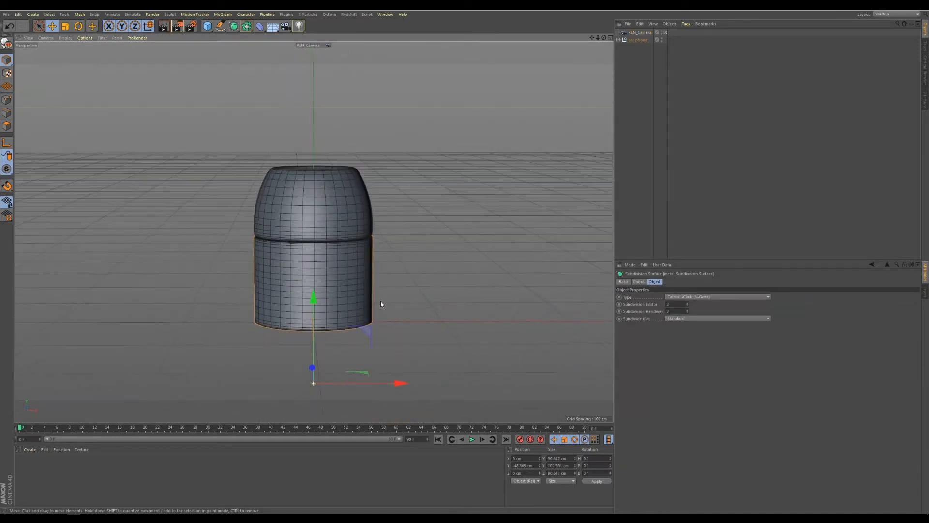
{"action": "left_click", "coordinate": [666, 63]}
{"action": "left_click", "coordinate": [638, 41]}
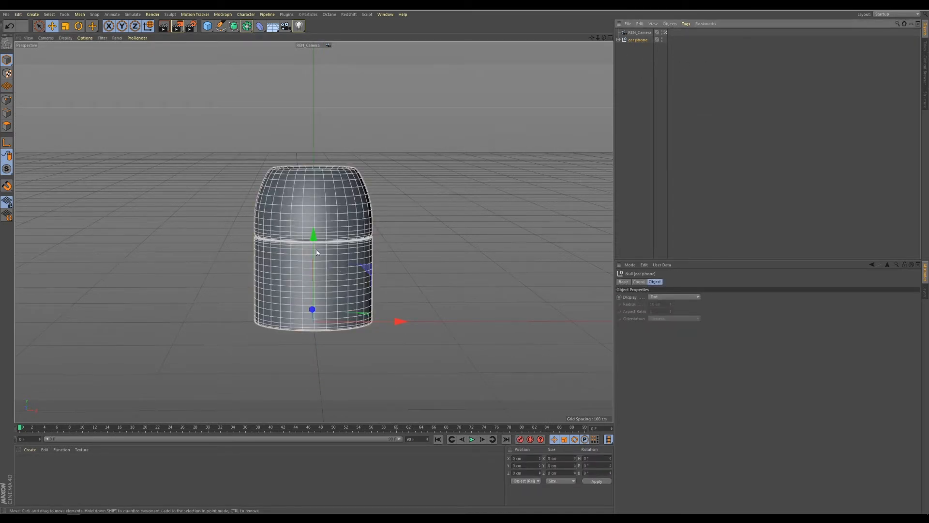
{"action": "left_click_drag", "start_coordinate": [314, 235], "coordinate": [392, 303]}
{"action": "scroll", "coordinate": [416, 279], "scroll_direction": "down", "scroll_amount": 5}
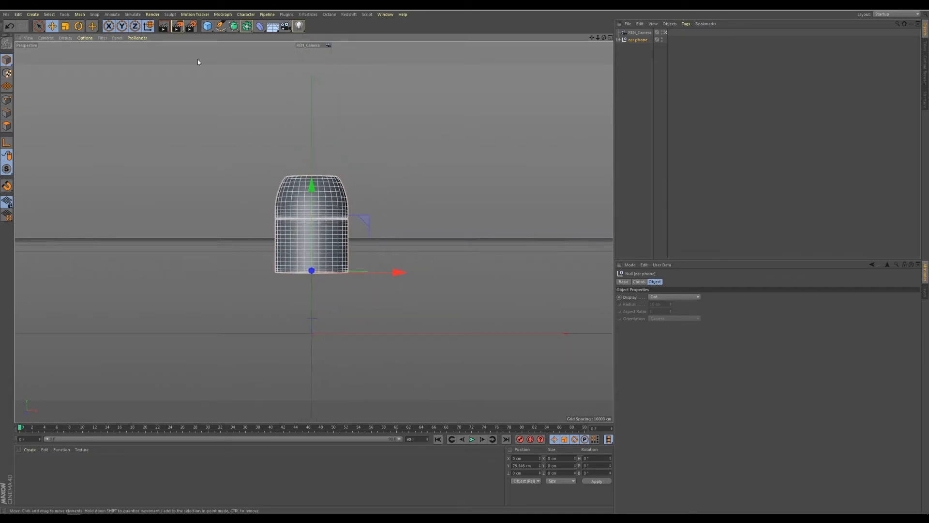
Tilt the ear phone null to a bank of about -33° and move it up and along positive X.
{"action": "left_click", "coordinate": [78, 26]}
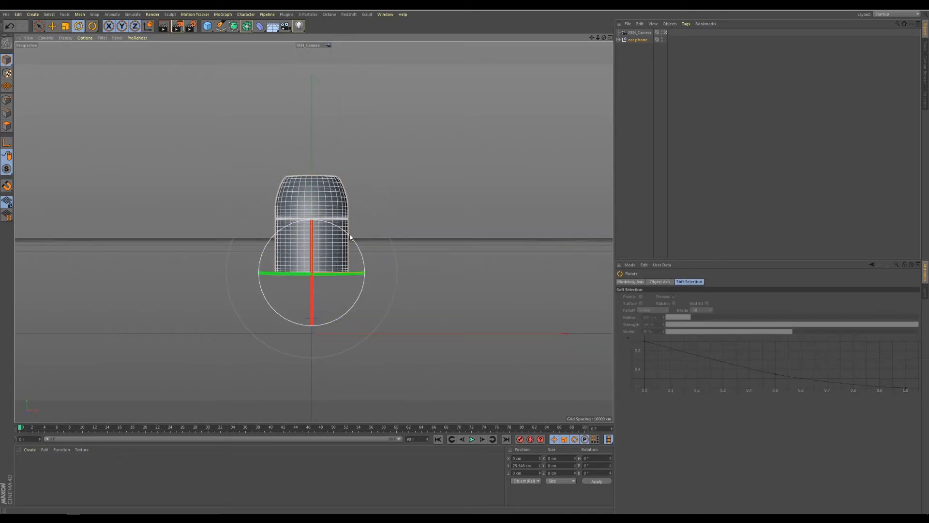
{"action": "left_click_drag", "start_coordinate": [349, 236], "coordinate": [325, 223]}
{"action": "key", "text": "e"}
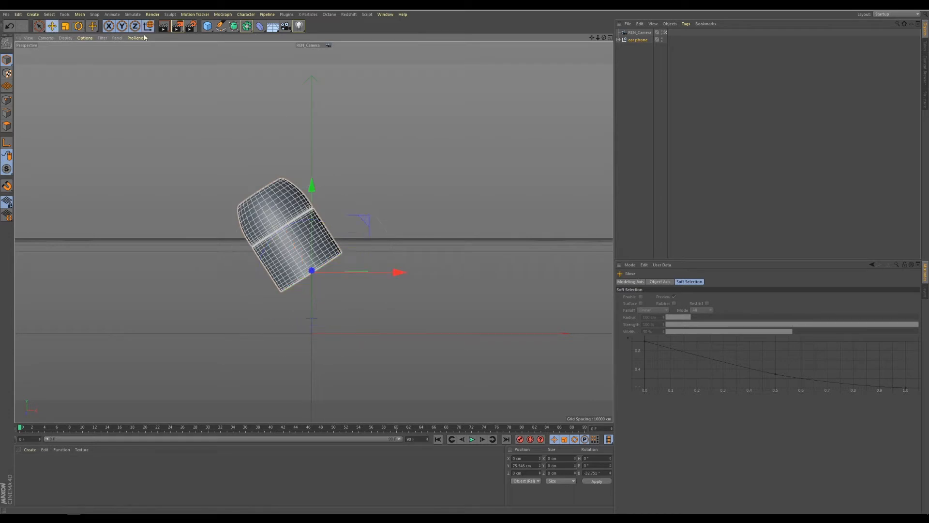
{"action": "left_click_drag", "start_coordinate": [376, 227], "coordinate": [426, 194]}
Rotate the ear phone null to about 14° heading, 21° pitch and -58° bank so its open end faces the camera.
{"action": "left_click", "coordinate": [78, 25]}
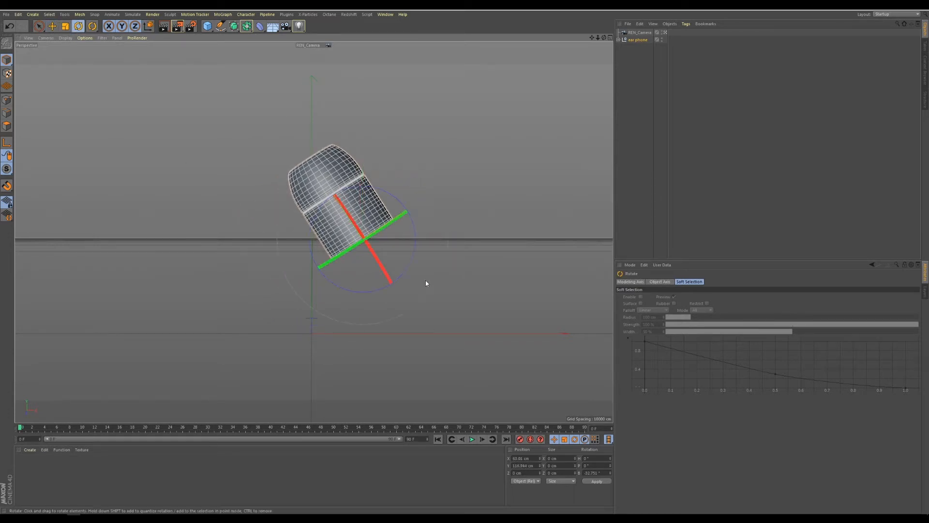
{"action": "left_click_drag", "start_coordinate": [390, 280], "coordinate": [382, 274]}
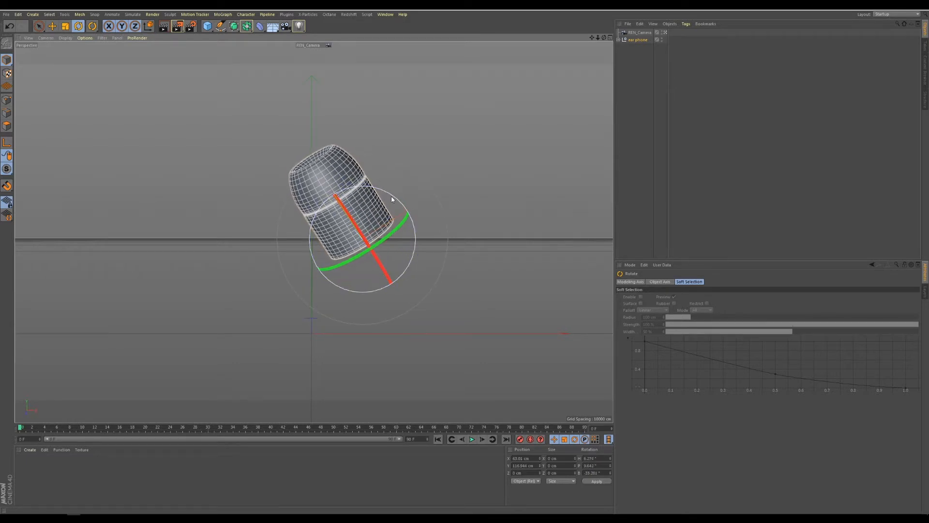
{"action": "left_click_drag", "start_coordinate": [392, 197], "coordinate": [375, 203]}
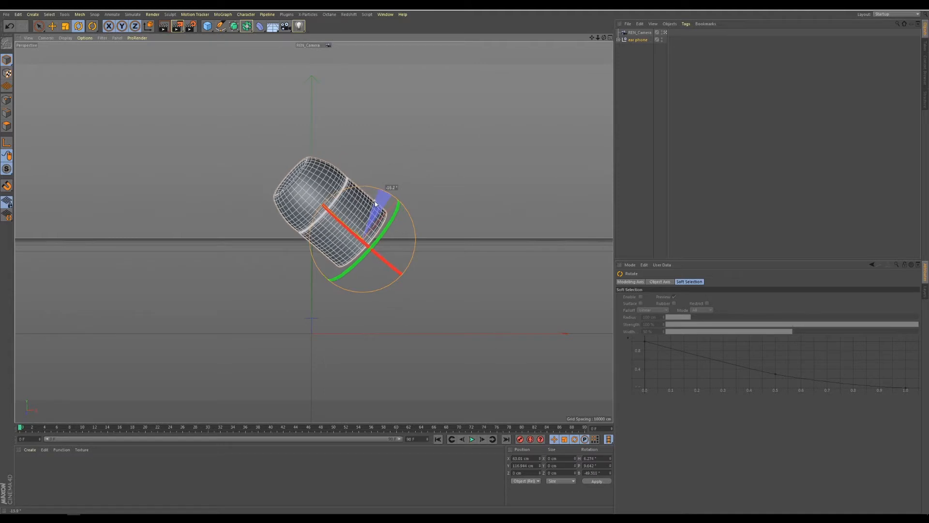
{"action": "left_click_drag", "start_coordinate": [358, 238], "coordinate": [364, 245]}
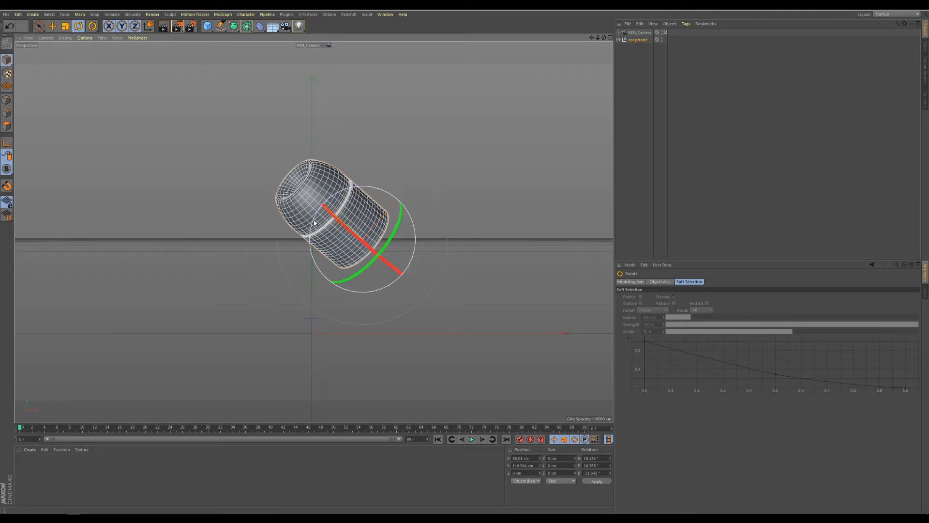
{"action": "left_click_drag", "start_coordinate": [311, 224], "coordinate": [306, 235]}
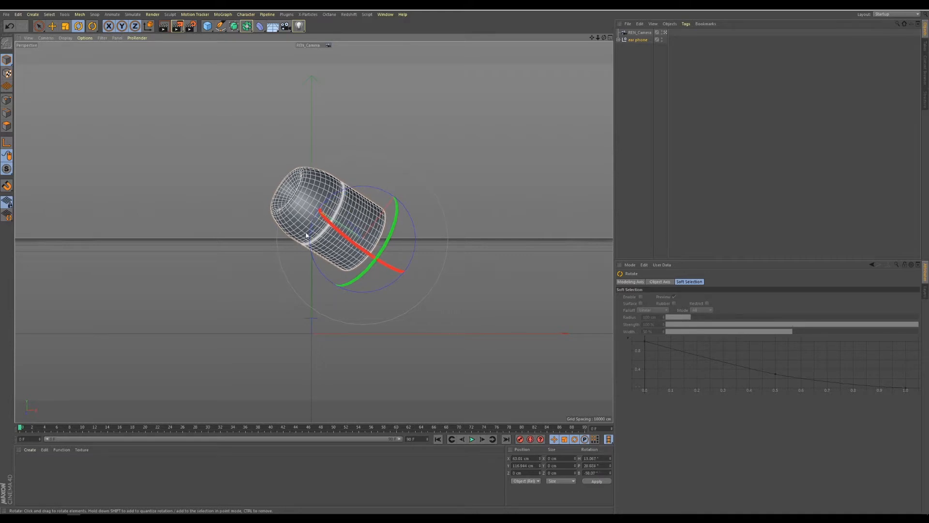
{"action": "left_click", "coordinate": [478, 190]}
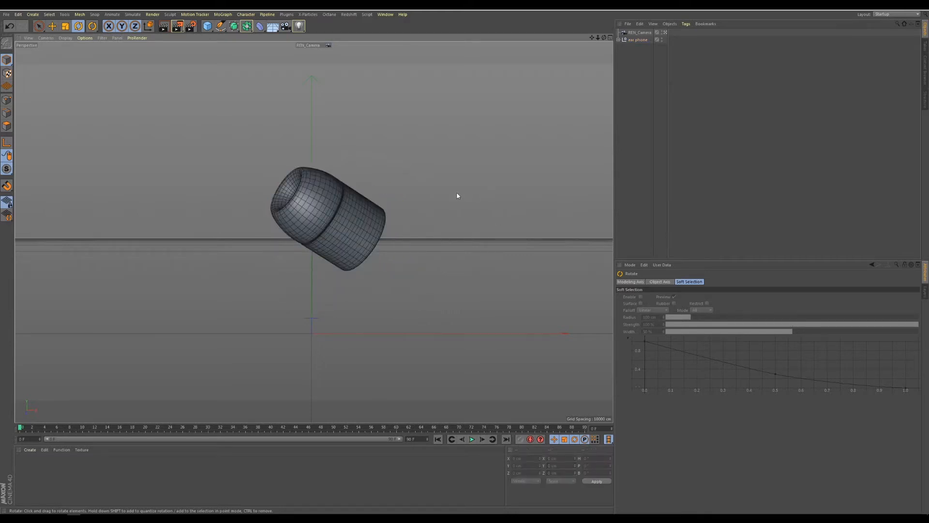
Add a Protection tag to REN_Camera to lock its position and rotation.
{"action": "left_click", "coordinate": [639, 32]}
{"action": "right_click", "coordinate": [645, 33]}
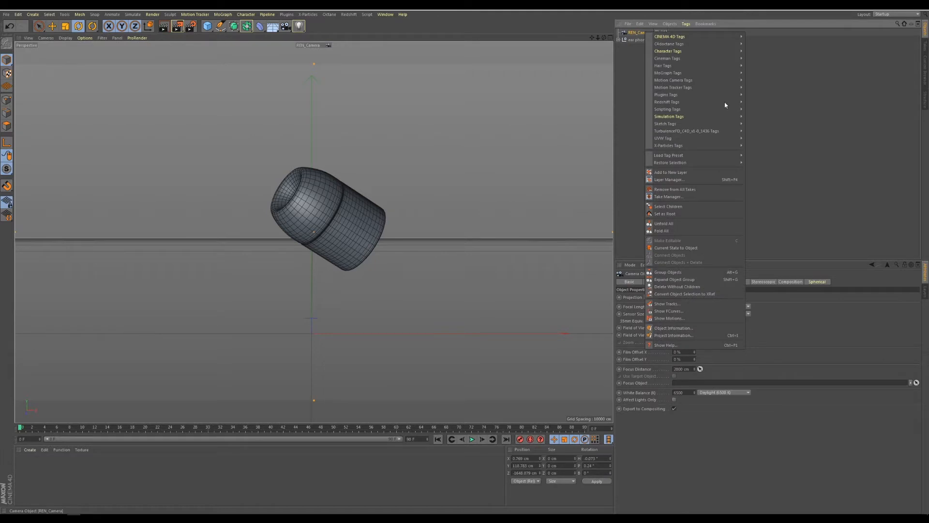
{"action": "mouse_move", "coordinate": [687, 37]}
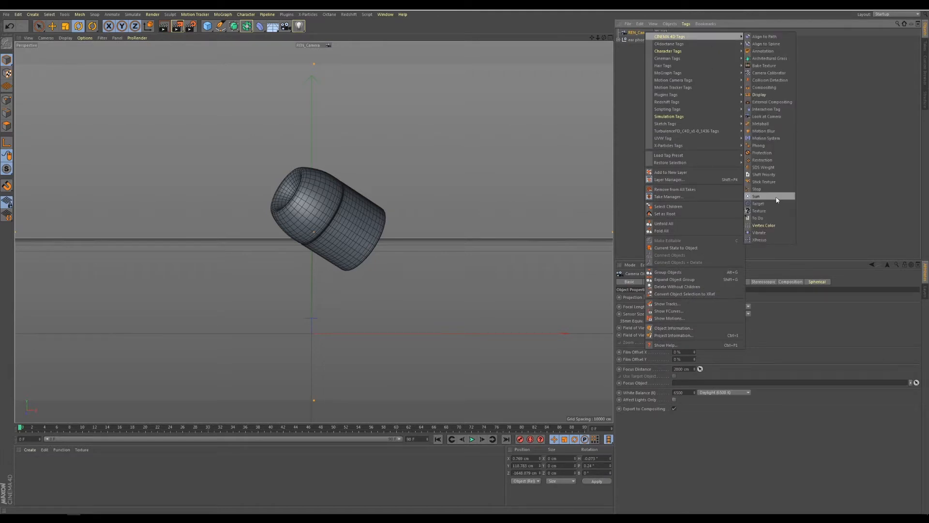
{"action": "left_click", "coordinate": [763, 152]}
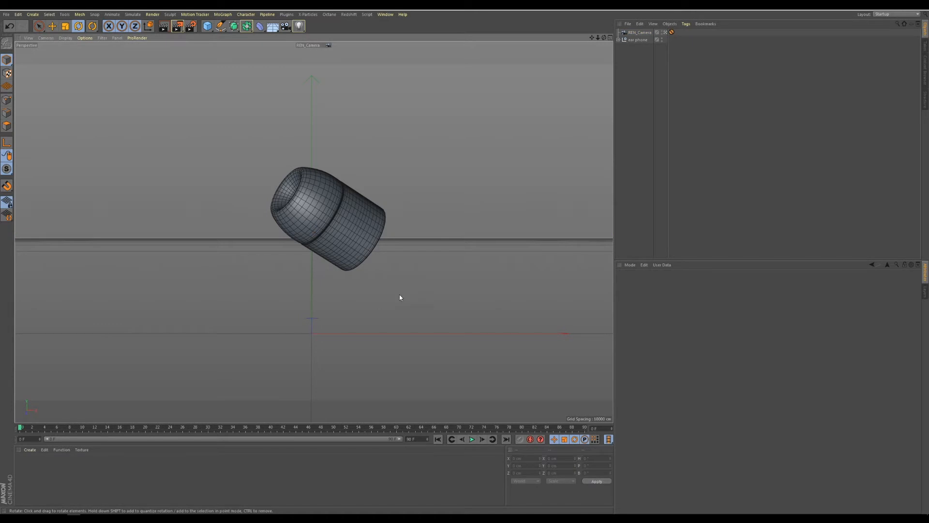
{"action": "middle_click", "coordinate": [428, 258]}
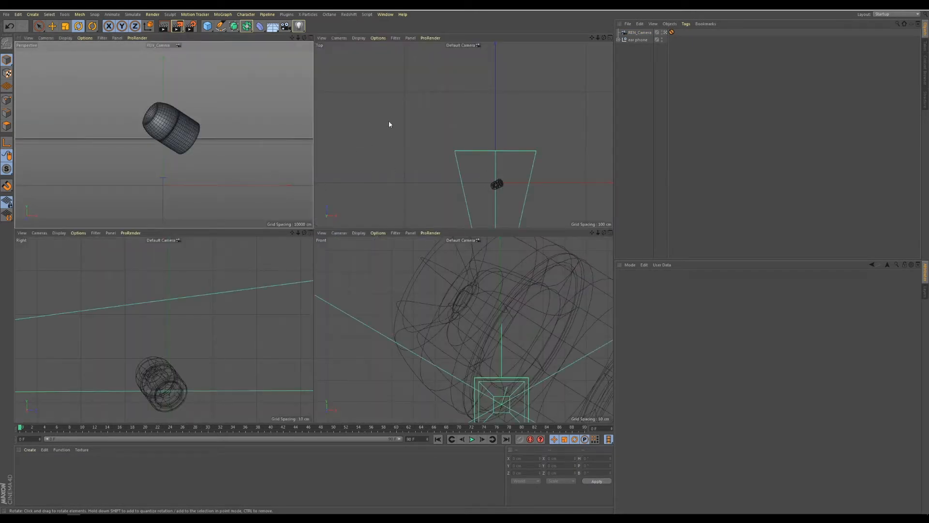
{"action": "middle_click", "coordinate": [245, 166]}
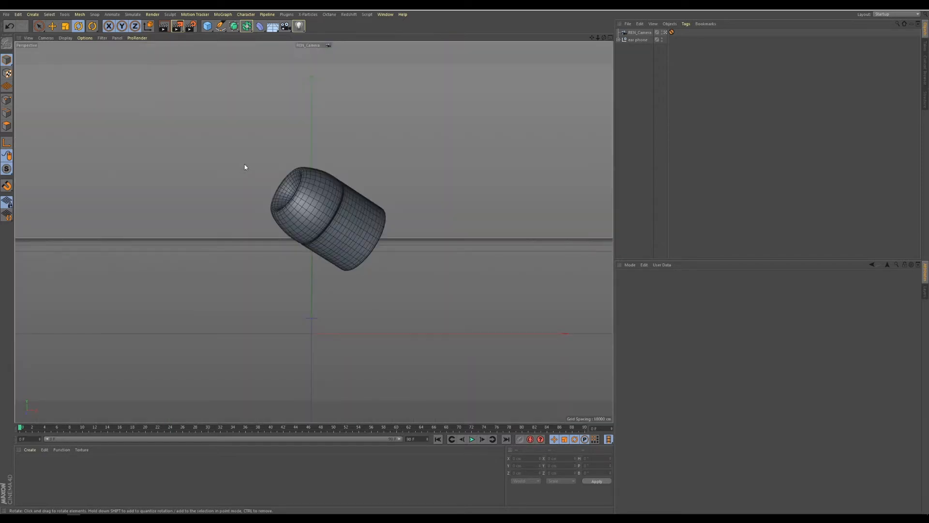
Dock the Redshift RenderView beside the perspective viewport and render the scene in it.
{"action": "left_click", "coordinate": [353, 18]}
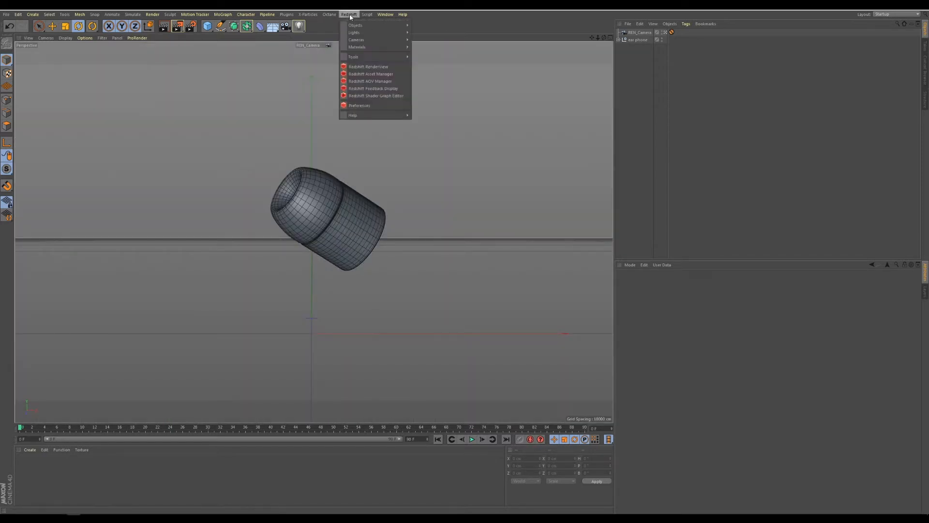
{"action": "left_click", "coordinate": [384, 72]}
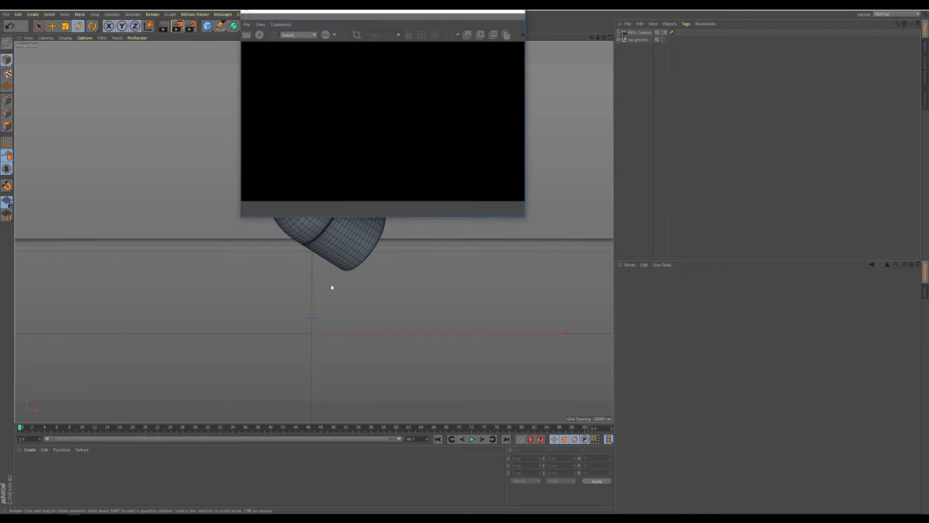
{"action": "left_click_drag", "start_coordinate": [310, 13], "coordinate": [215, 238]}
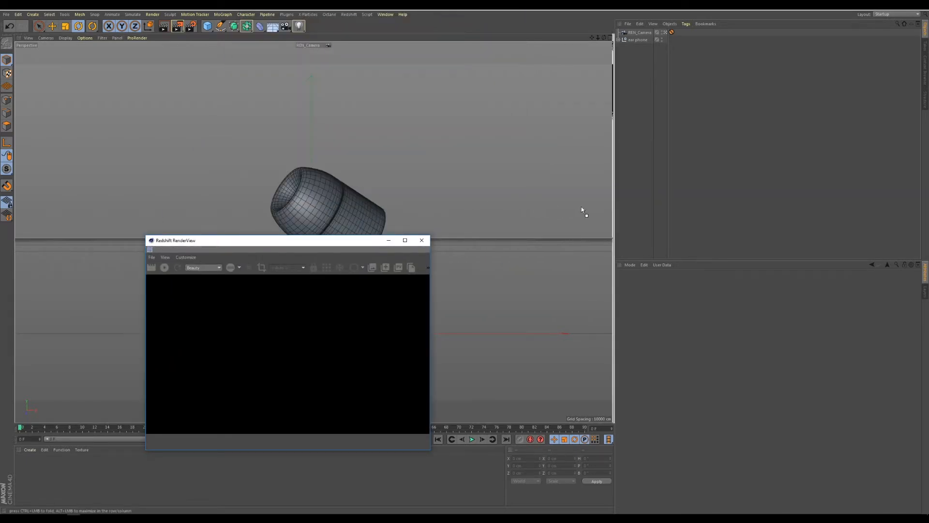
{"action": "left_click_drag", "start_coordinate": [588, 217], "coordinate": [599, 217]}
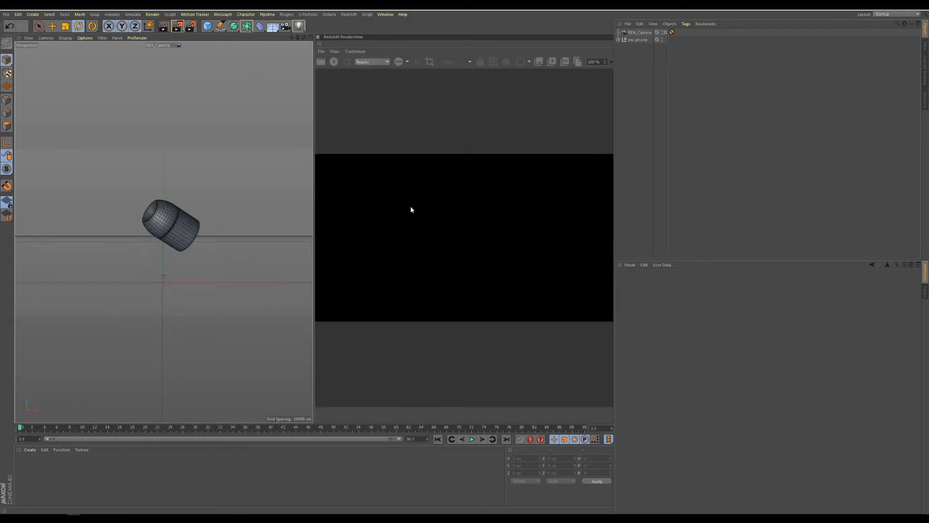
{"action": "left_click", "coordinate": [333, 62]}
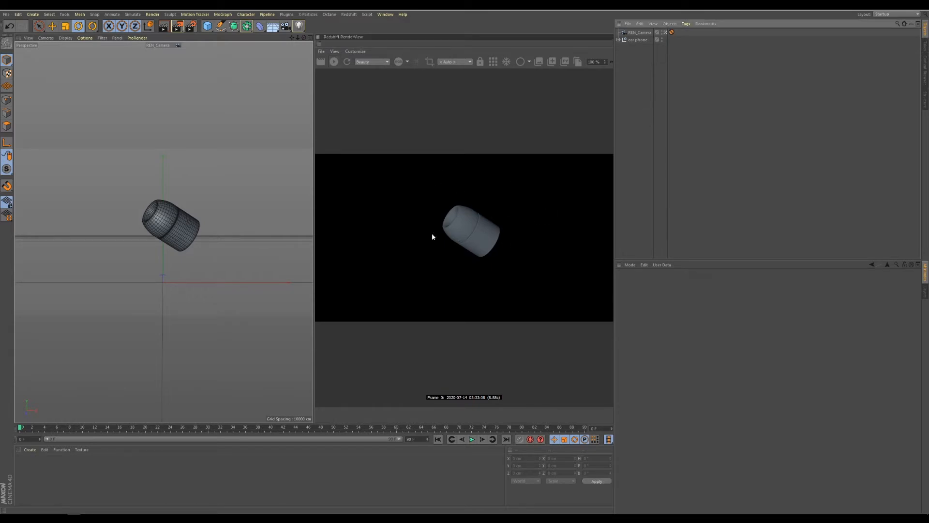
Add a Redshift Dome Light to the scene and enlarge the attributes area to show all its general settings.
{"action": "left_click", "coordinate": [348, 14]}
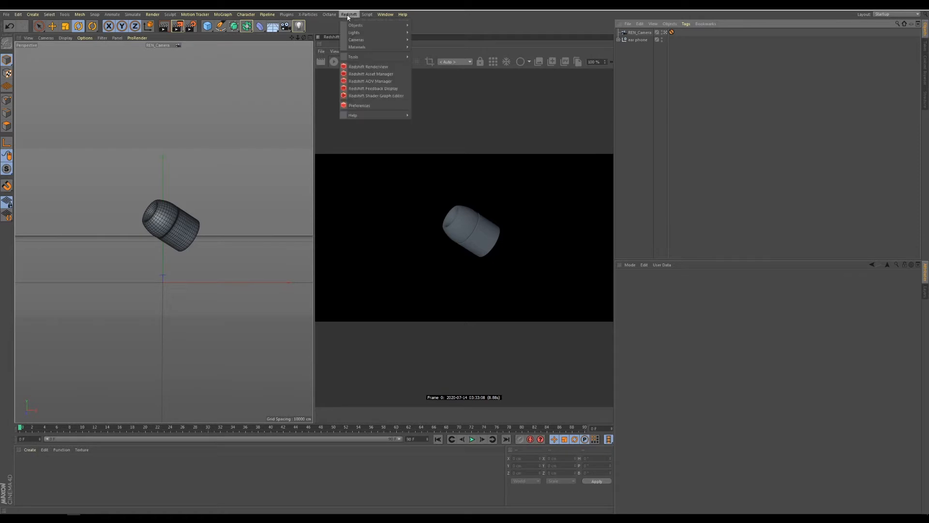
{"action": "mouse_move", "coordinate": [352, 34]}
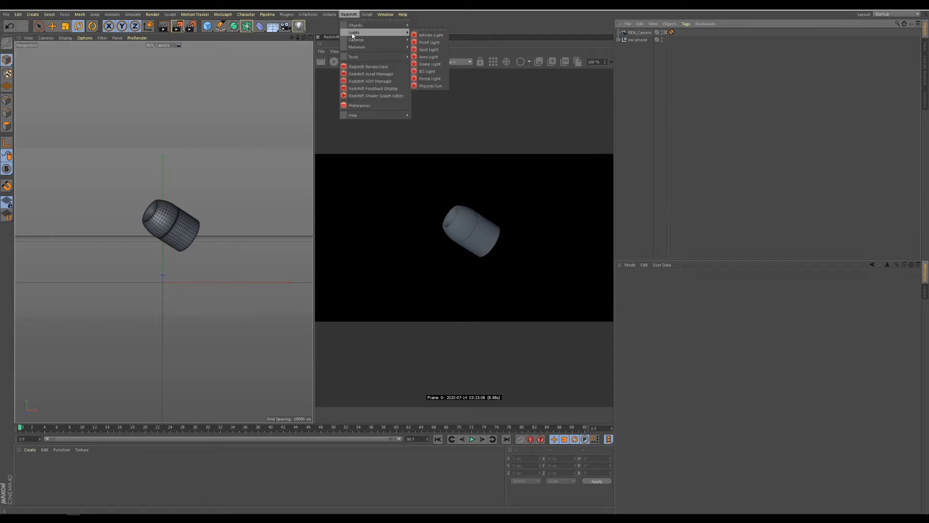
{"action": "left_click", "coordinate": [430, 63]}
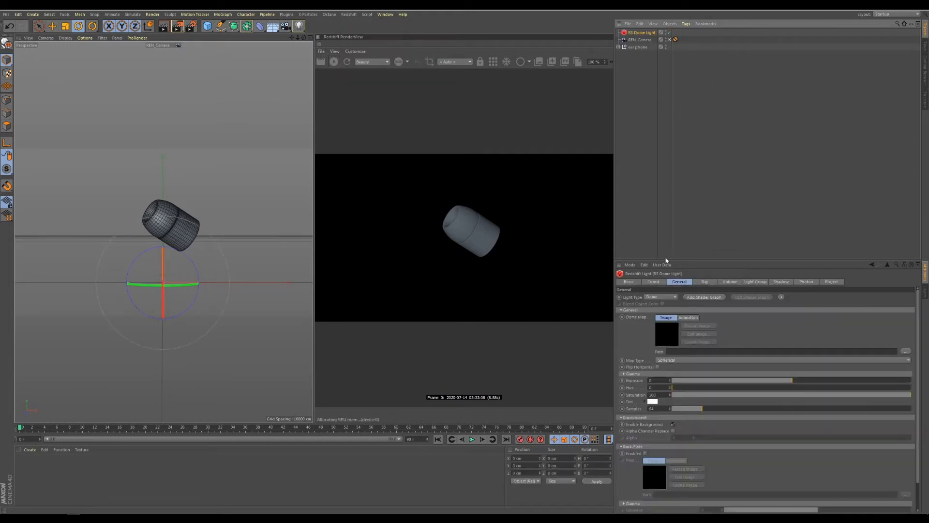
{"action": "left_click_drag", "start_coordinate": [739, 260], "coordinate": [739, 179]}
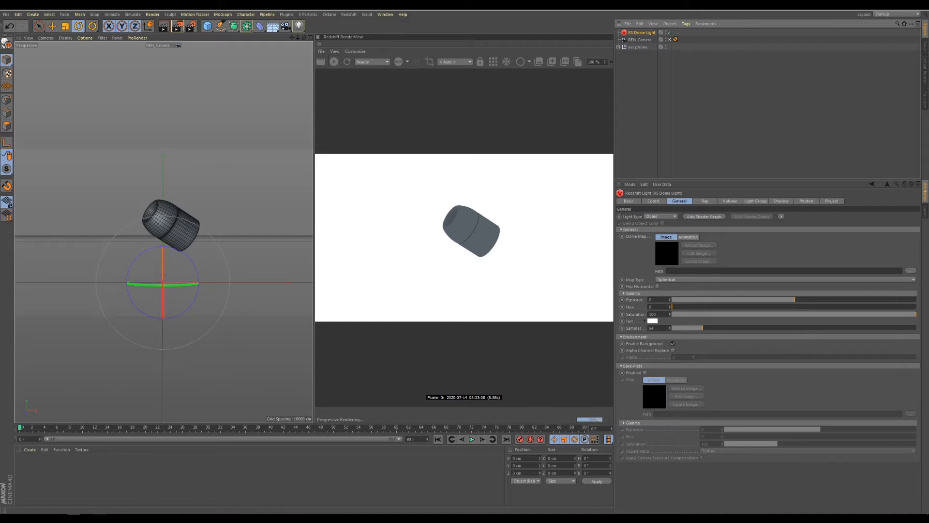
Switch to HDRI Haven in the browser and open the Photo Studio 01 page from the Studio category.
{"action": "mouse_move", "coordinate": [100, 517]}
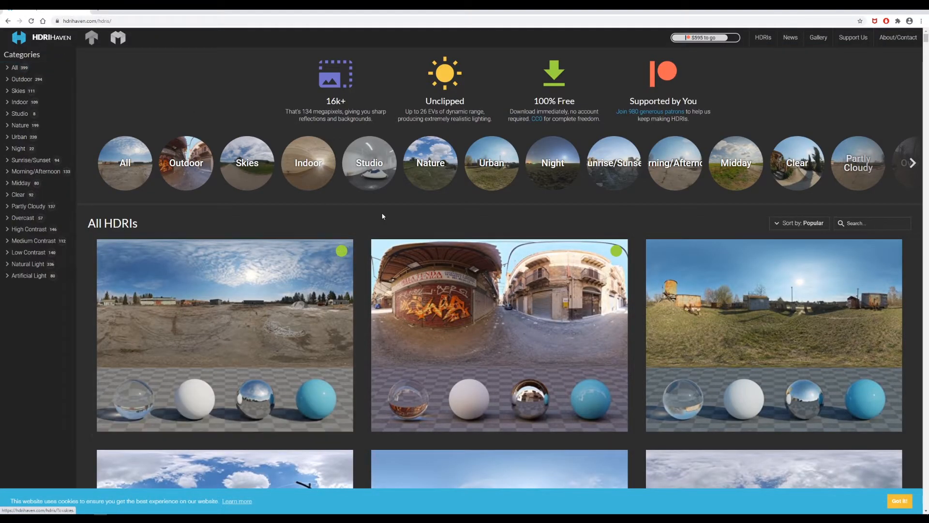
{"action": "left_click", "coordinate": [370, 163]}
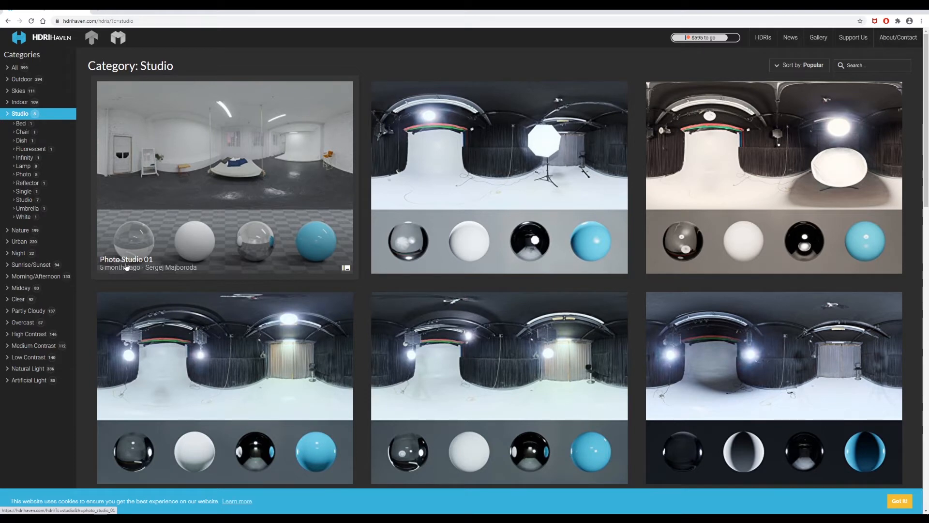
{"action": "left_click", "coordinate": [222, 179]}
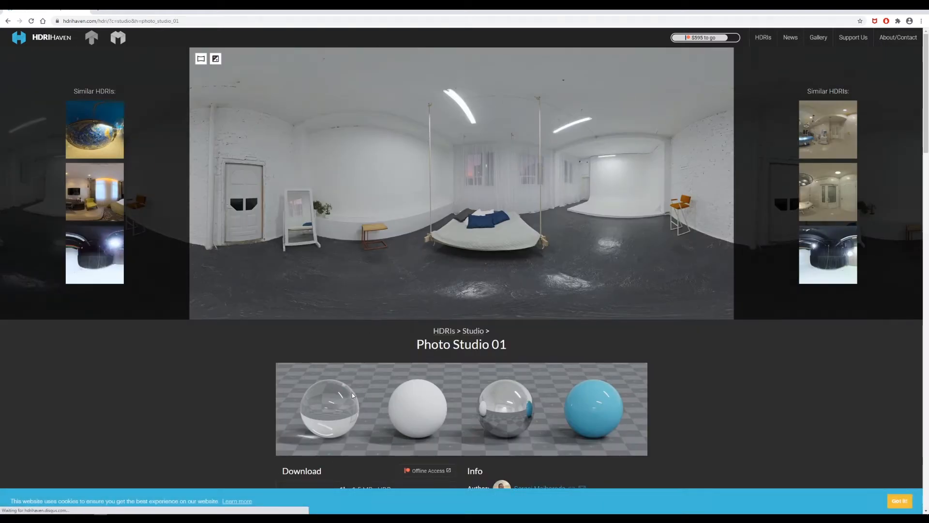
{"action": "scroll", "coordinate": [380, 262], "scroll_direction": "down", "scroll_amount": 3}
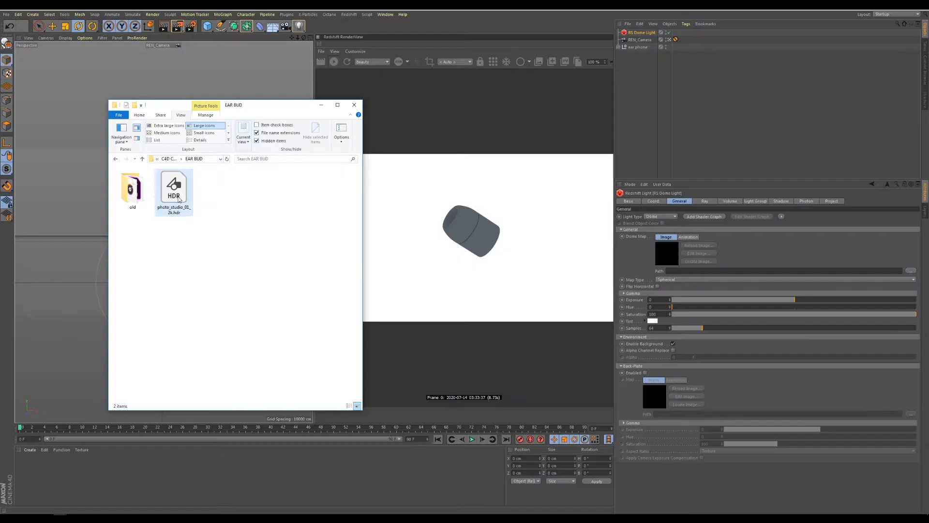
Load photo_studio_01_2k.hdr from the EAR BUD folder as the dome light's Dome Map in Cinema 4D, then deselect the light.
{"action": "left_click_drag", "start_coordinate": [179, 199], "coordinate": [700, 334]}
{"action": "left_click_drag", "start_coordinate": [687, 273], "coordinate": [687, 271]}
{"action": "left_click", "coordinate": [321, 105]}
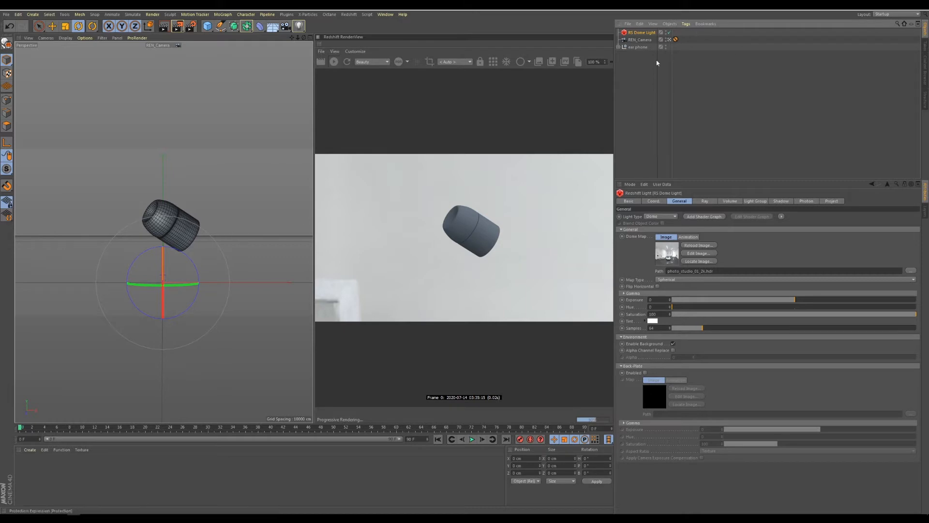
{"action": "left_click", "coordinate": [628, 66]}
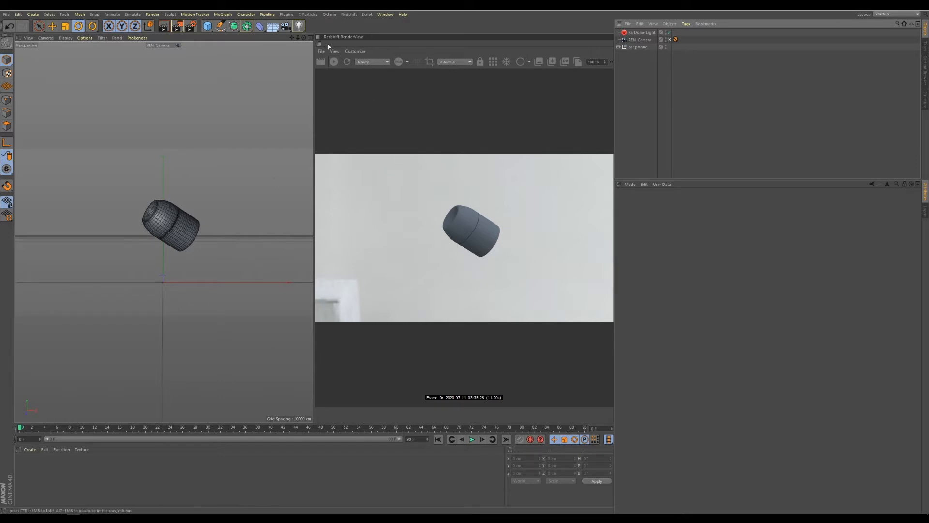
Create a new Redshift material and open its shader graph in a widened window showing the Multi-SSS settings.
{"action": "left_click", "coordinate": [29, 450]}
{"action": "mouse_move", "coordinate": [87, 397]}
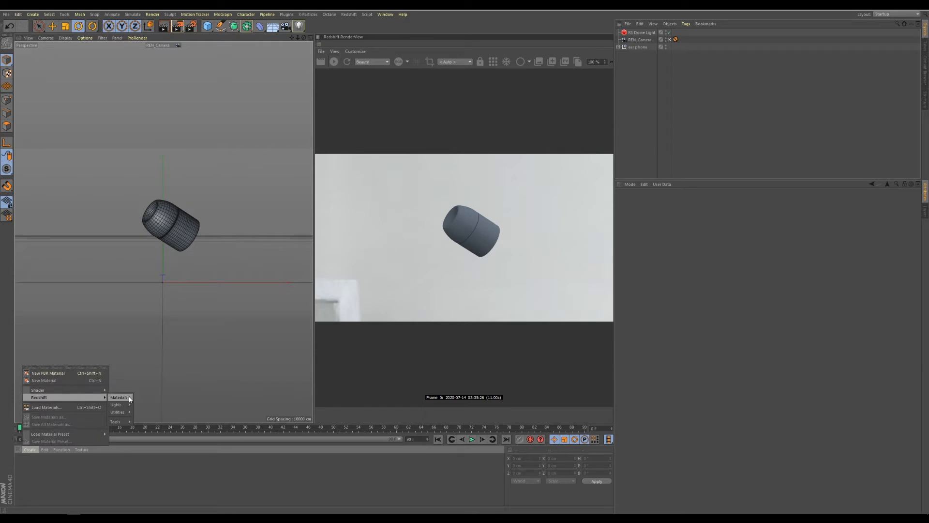
{"action": "left_click", "coordinate": [150, 397]}
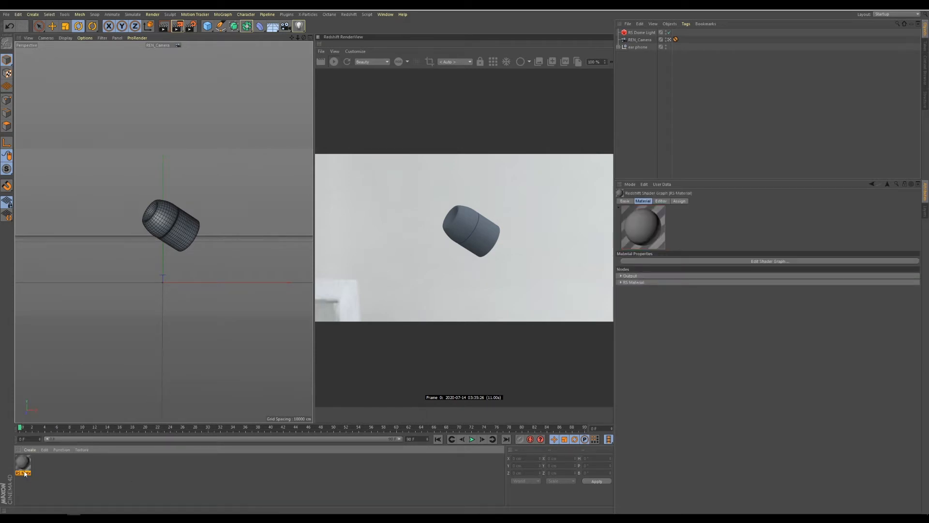
{"action": "double_click", "coordinate": [24, 468]}
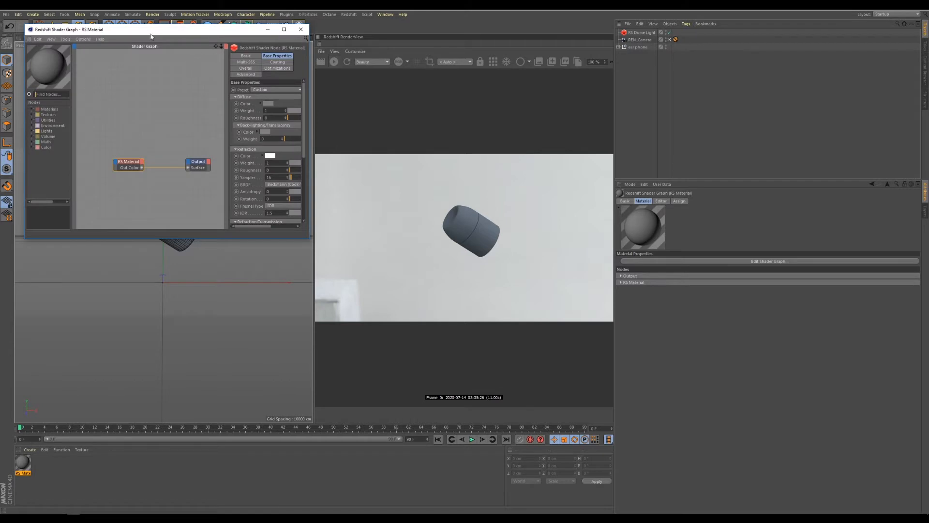
{"action": "left_click_drag", "start_coordinate": [151, 36], "coordinate": [361, 122]}
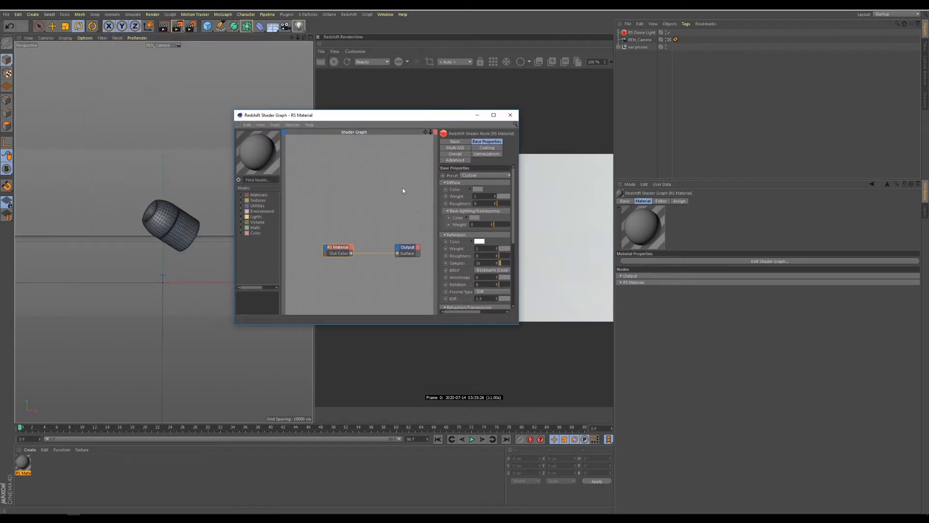
{"action": "left_click", "coordinate": [462, 148]}
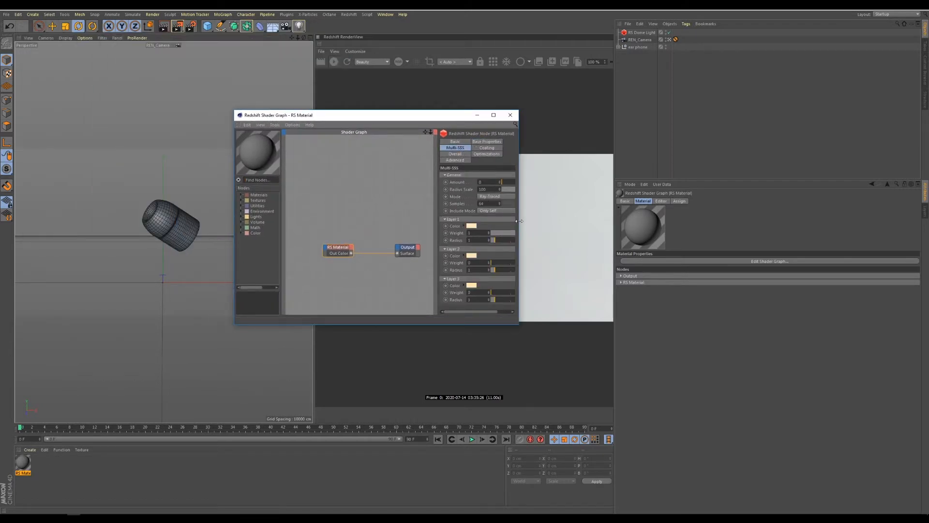
{"action": "left_click_drag", "start_coordinate": [519, 221], "coordinate": [603, 221]}
Rename the new Redshift material as rubber.
{"action": "double_click", "coordinate": [24, 472]}
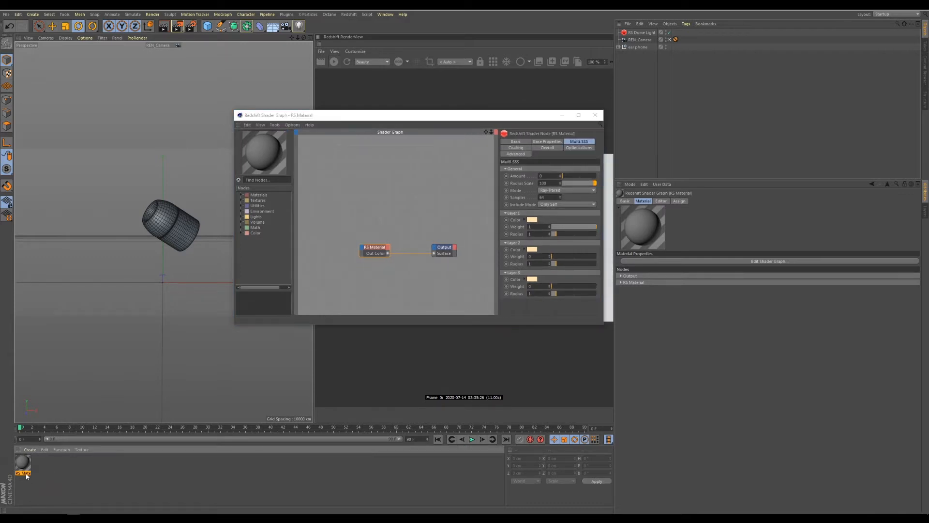
{"action": "type", "text": "rs"}
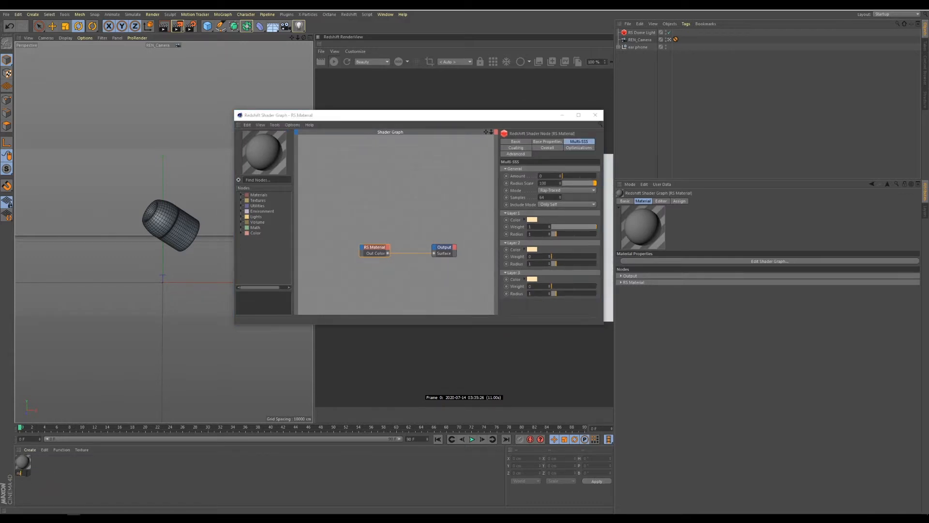
{"action": "type", "text": "bber"}
{"action": "key", "text": "Return"}
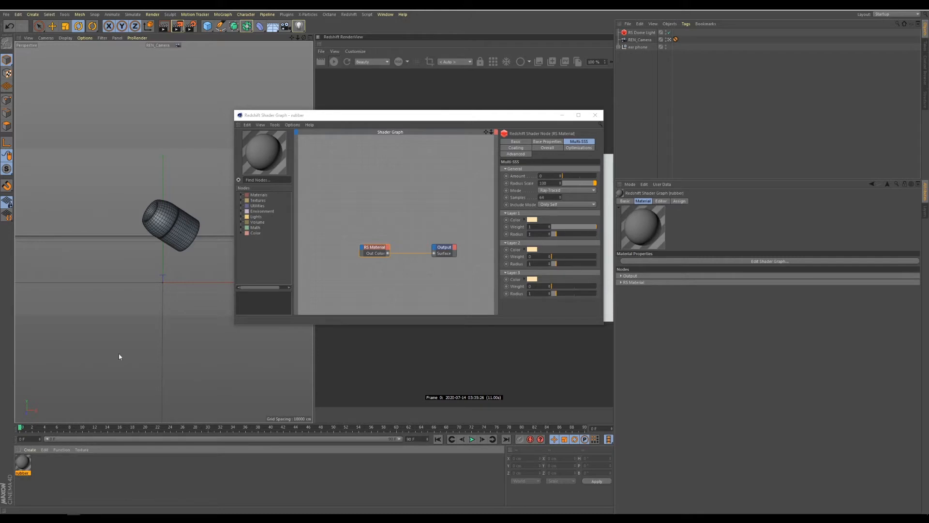
Make the rubber shader graph window taller and space the RS Material and Output nodes apart.
{"action": "left_click_drag", "start_coordinate": [435, 132], "coordinate": [202, 65]}
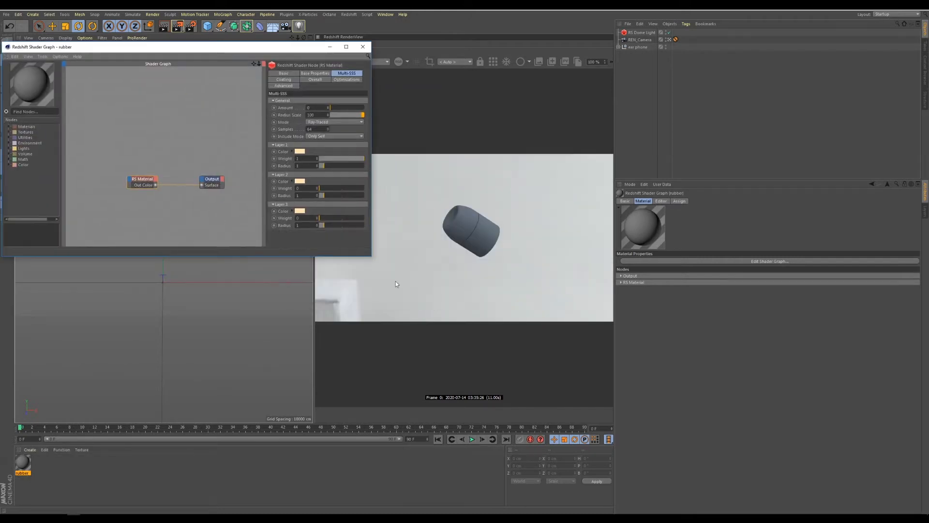
{"action": "left_click_drag", "start_coordinate": [373, 258], "coordinate": [381, 449]}
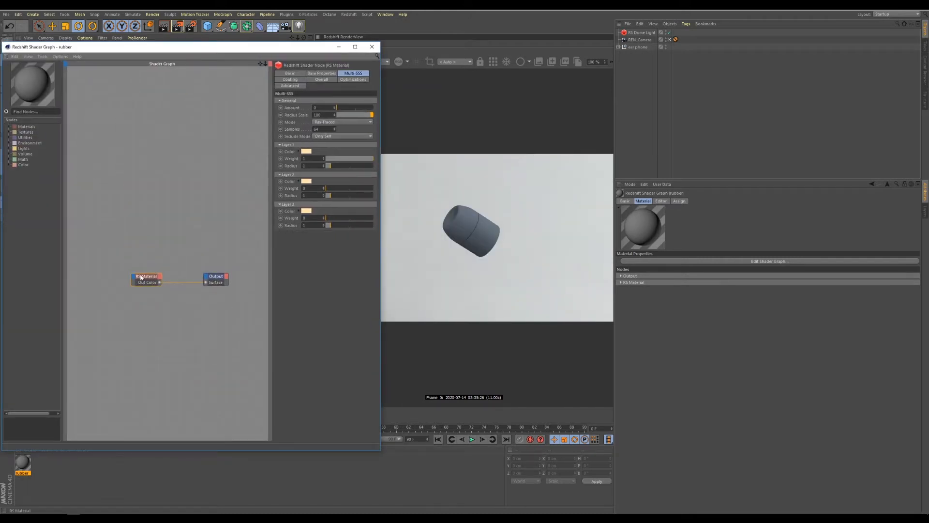
{"action": "left_click_drag", "start_coordinate": [141, 279], "coordinate": [159, 218]}
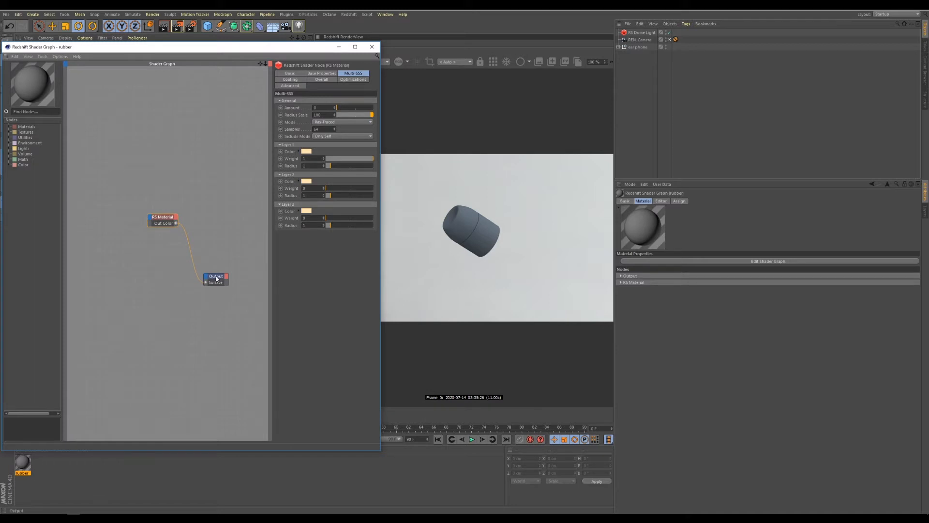
{"action": "left_click_drag", "start_coordinate": [216, 278], "coordinate": [229, 245]}
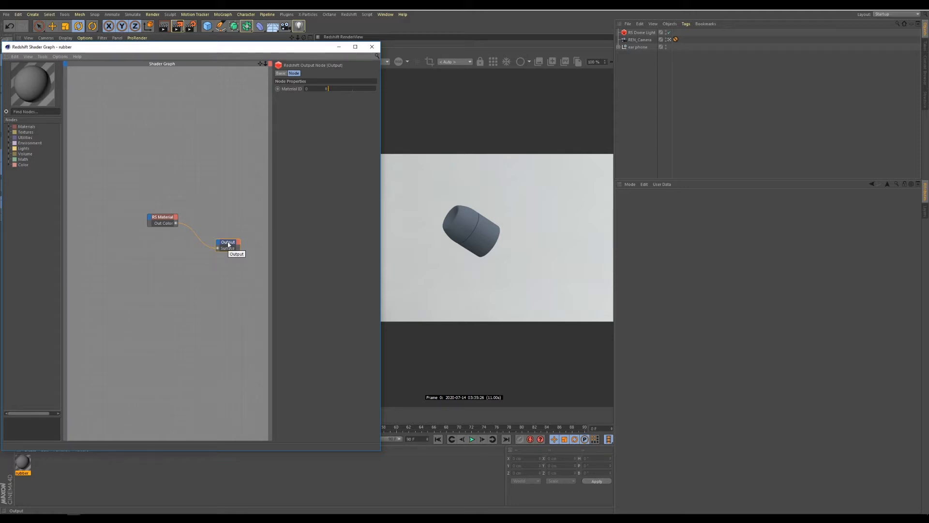
{"action": "mouse_move", "coordinate": [229, 245]}
{"action": "left_mouse_down"}
{"action": "mouse_move", "coordinate": [234, 207]}
{"action": "mouse_move", "coordinate": [236, 271]}
{"action": "mouse_move", "coordinate": [240, 243]}
{"action": "left_mouse_up"}
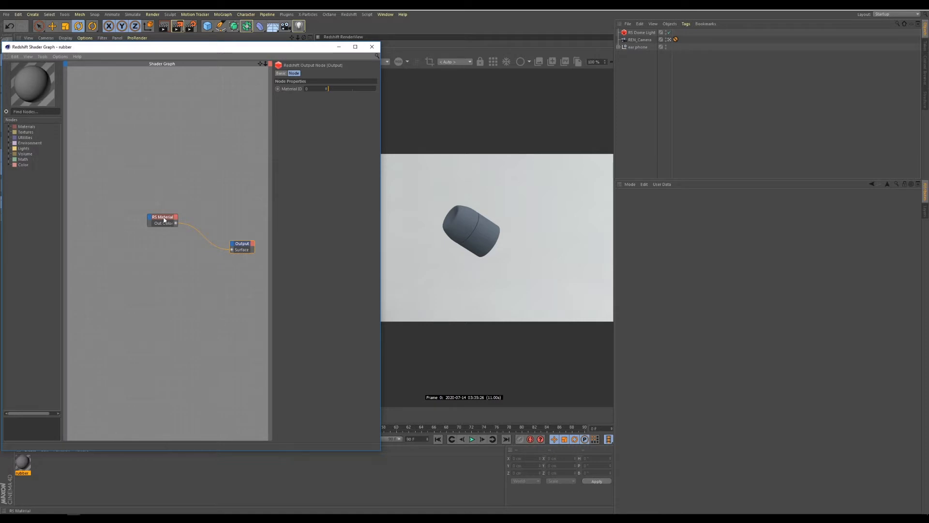
Enlarge the RS Material node, widen the node settings area and show the material's Base Properties.
{"action": "left_click_drag", "start_coordinate": [163, 217], "coordinate": [155, 347]}
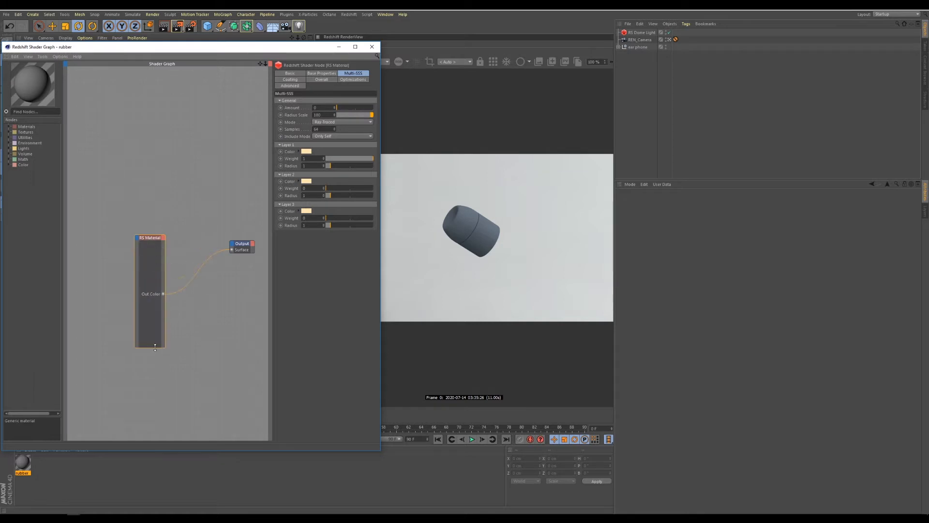
{"action": "left_click_drag", "start_coordinate": [135, 290], "coordinate": [88, 291]}
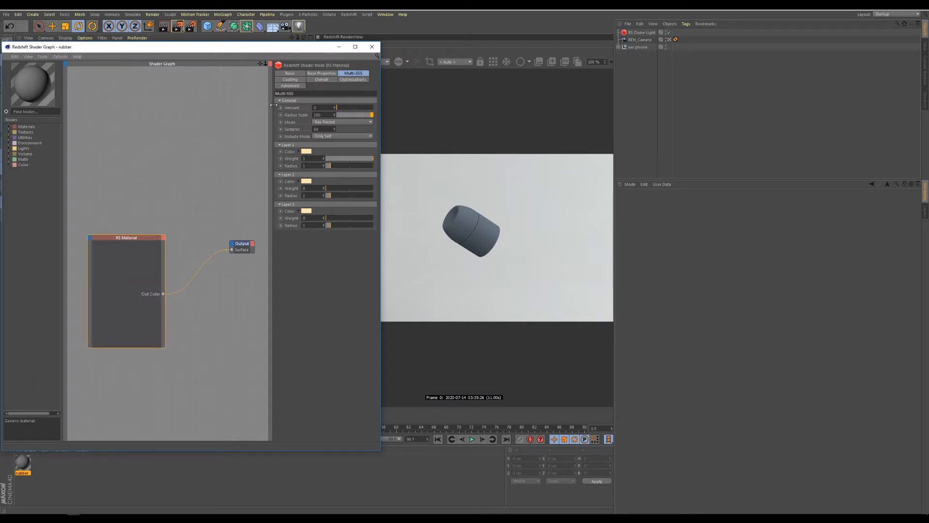
{"action": "left_click_drag", "start_coordinate": [273, 105], "coordinate": [218, 106]}
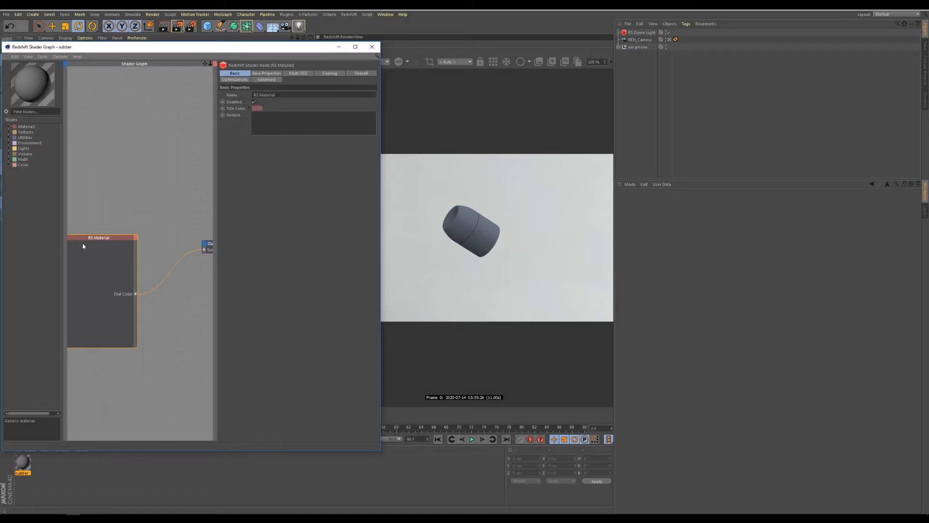
{"action": "left_click", "coordinate": [266, 74]}
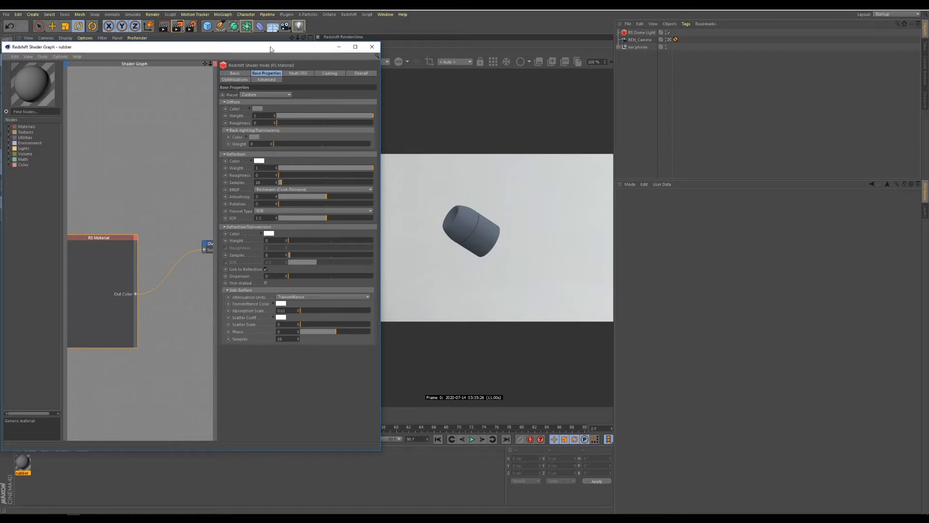
Expand the ear phone hierarchy and apply the rubber material to its rubber object.
{"action": "left_click_drag", "start_coordinate": [271, 49], "coordinate": [393, 229]}
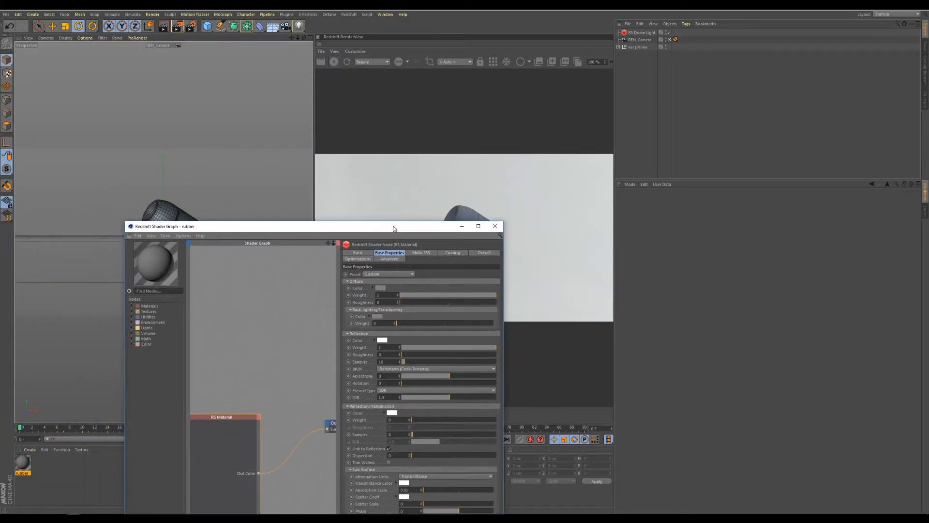
{"action": "left_click", "coordinate": [618, 47]}
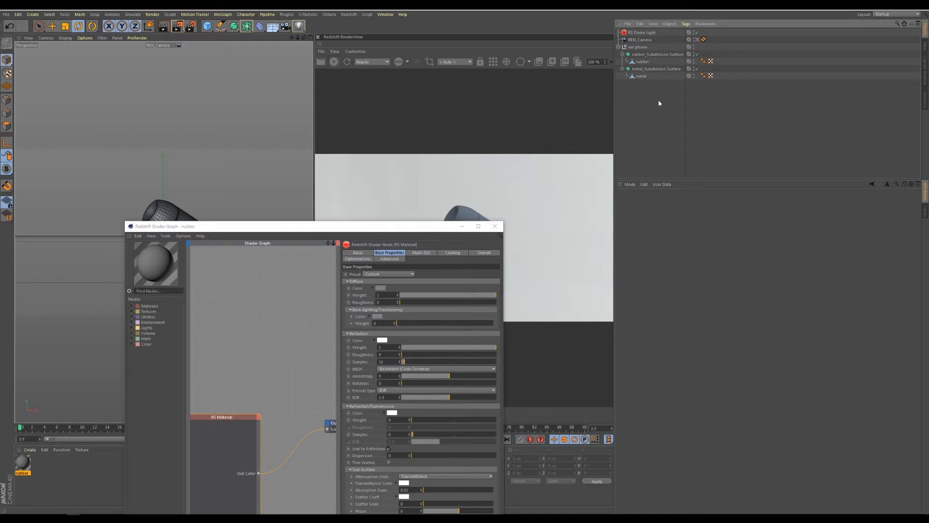
{"action": "left_click", "coordinate": [642, 61]}
{"action": "left_click_drag", "start_coordinate": [26, 462], "coordinate": [643, 61]}
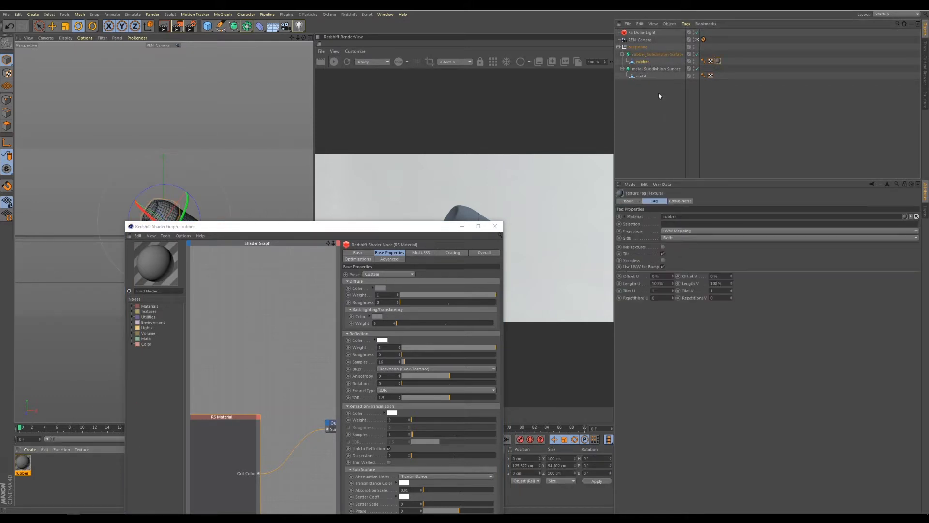
Narrow the object and attributes area, resize the RenderView and place the rubber shader graph window beside the render.
{"action": "left_click_drag", "start_coordinate": [387, 230], "coordinate": [293, 140]}
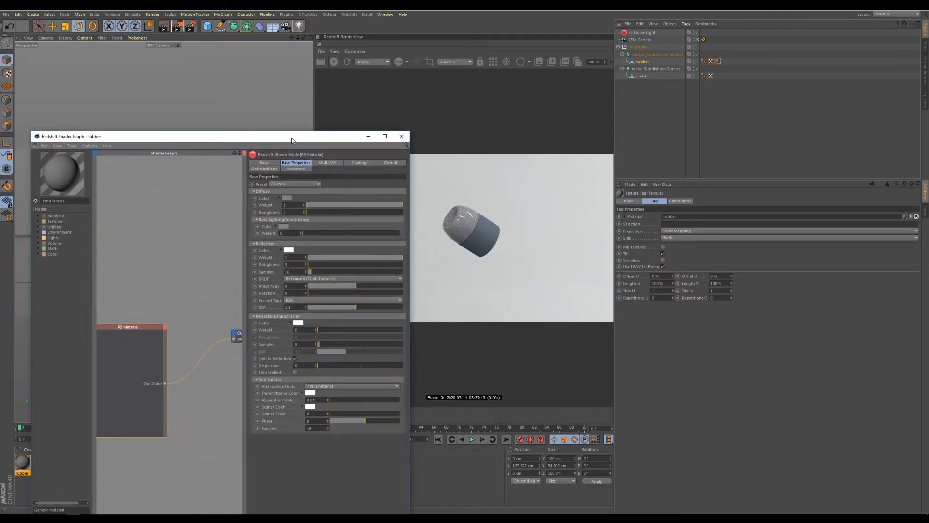
{"action": "left_click_drag", "start_coordinate": [349, 138], "coordinate": [308, 76]}
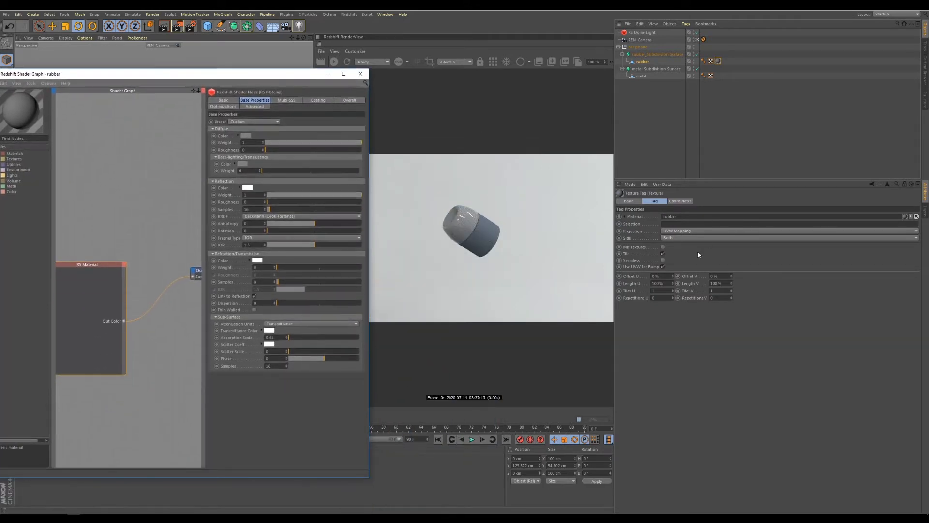
{"action": "left_click_drag", "start_coordinate": [613, 276], "coordinate": [745, 281]}
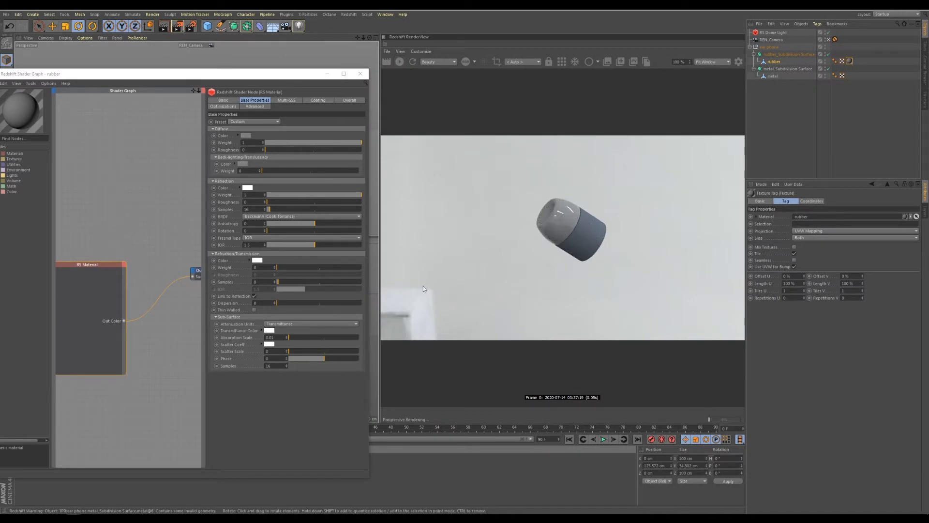
{"action": "left_click_drag", "start_coordinate": [380, 290], "coordinate": [440, 290]}
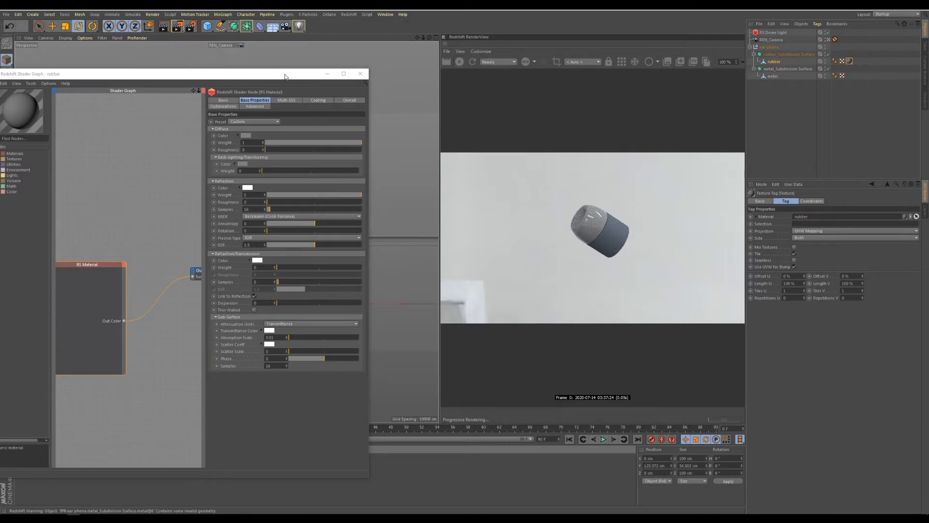
{"action": "left_click_drag", "start_coordinate": [286, 75], "coordinate": [347, 45]}
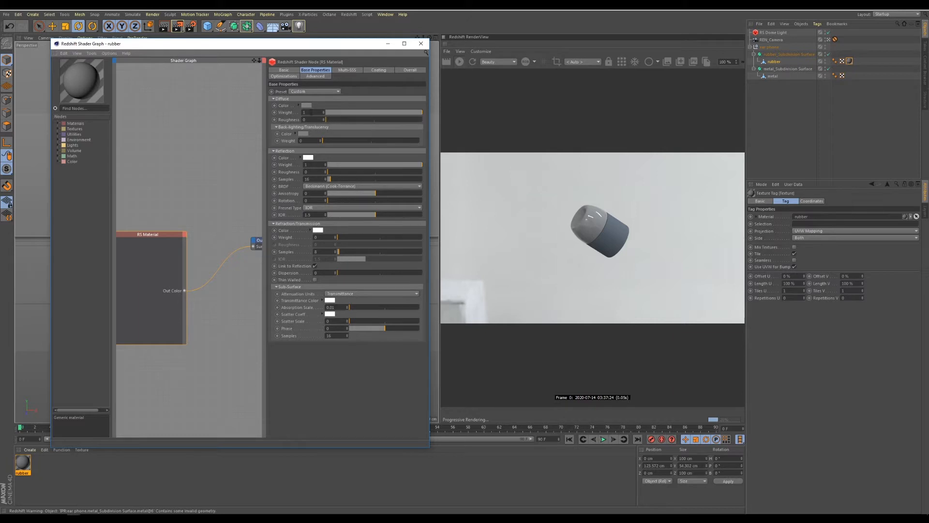
Set the rubber material's diffuse weight and reflection weight to 0 and its sub-surface scatter scale to 1.
{"action": "double_click", "coordinate": [311, 113]}
{"action": "type", "text": "0"}
{"action": "key", "text": "Return"}
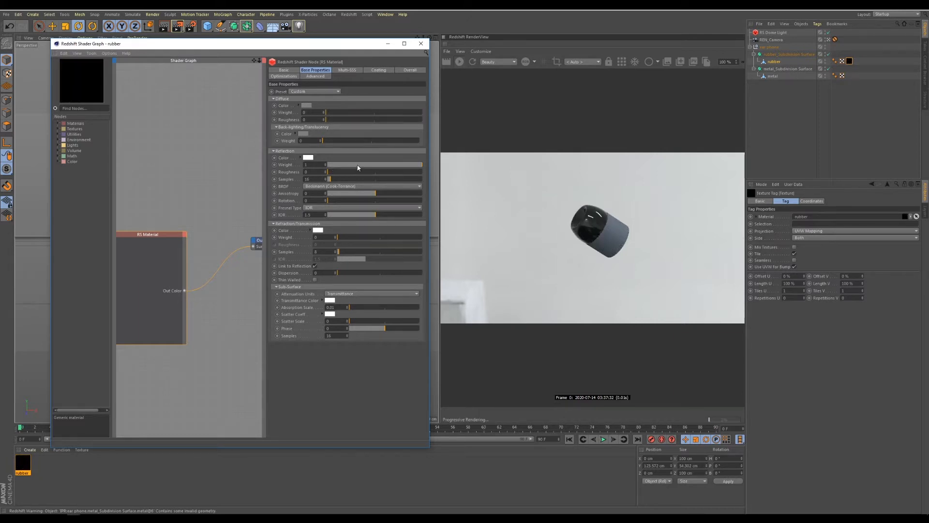
{"action": "left_click_drag", "start_coordinate": [358, 167], "coordinate": [327, 168]}
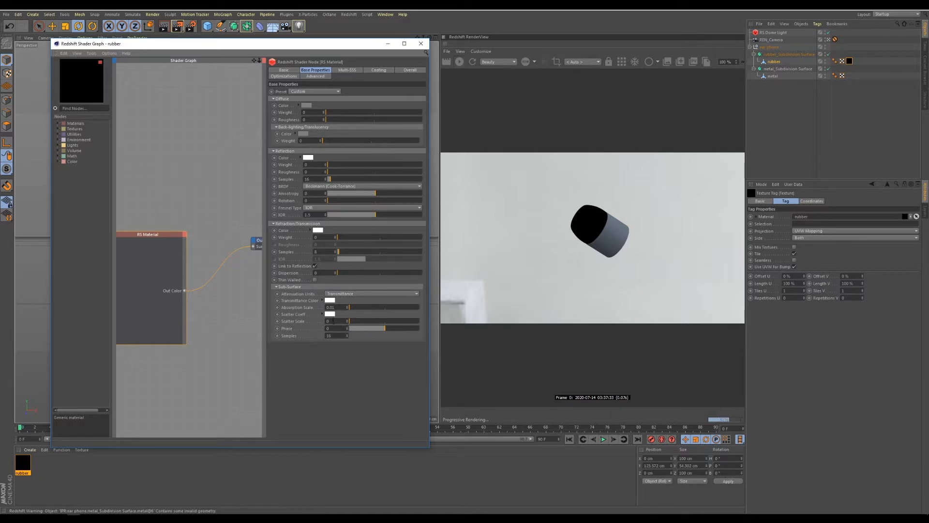
{"action": "key", "text": "Return"}
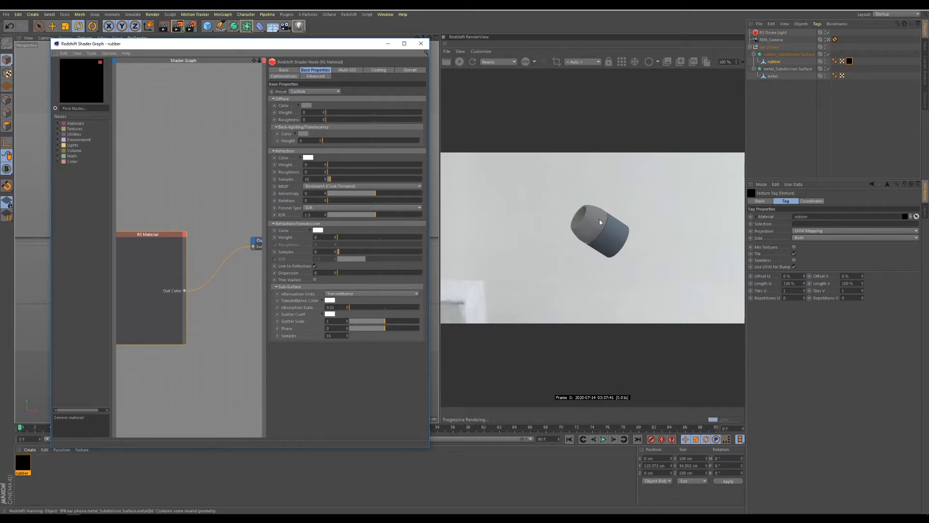
Give the rubber a muted purple transmittance color at 17% saturation and about 49% brightness, set absorption scale to 1, and close the shader graph.
{"action": "left_click", "coordinate": [330, 300]}
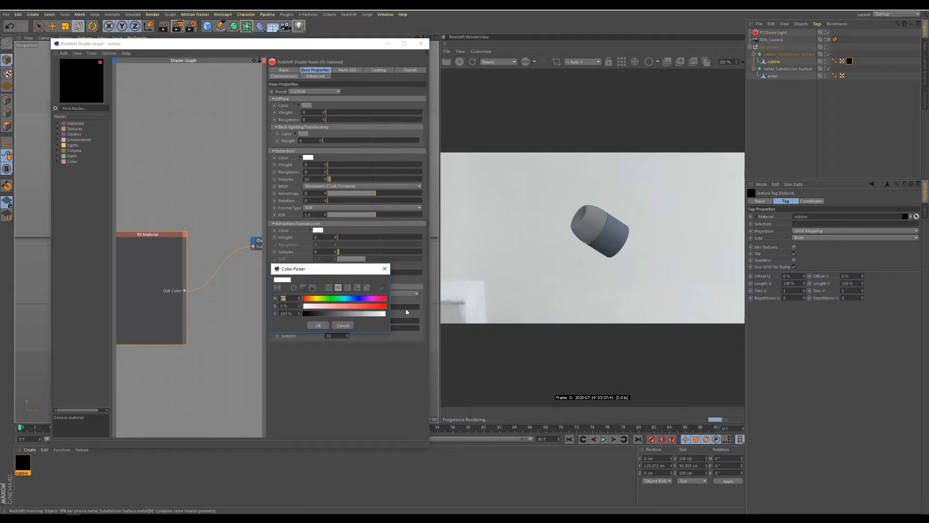
{"action": "left_click_drag", "start_coordinate": [331, 314], "coordinate": [344, 313]}
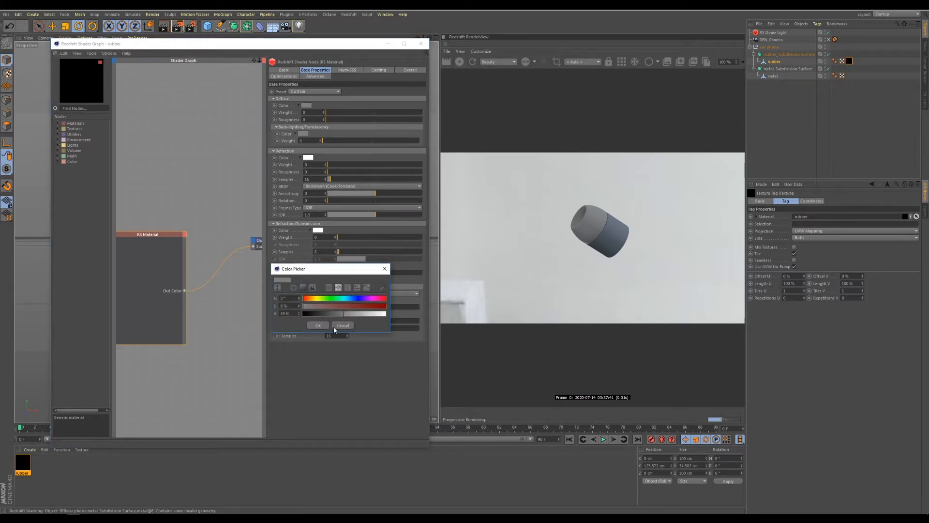
{"action": "left_click", "coordinate": [368, 302]}
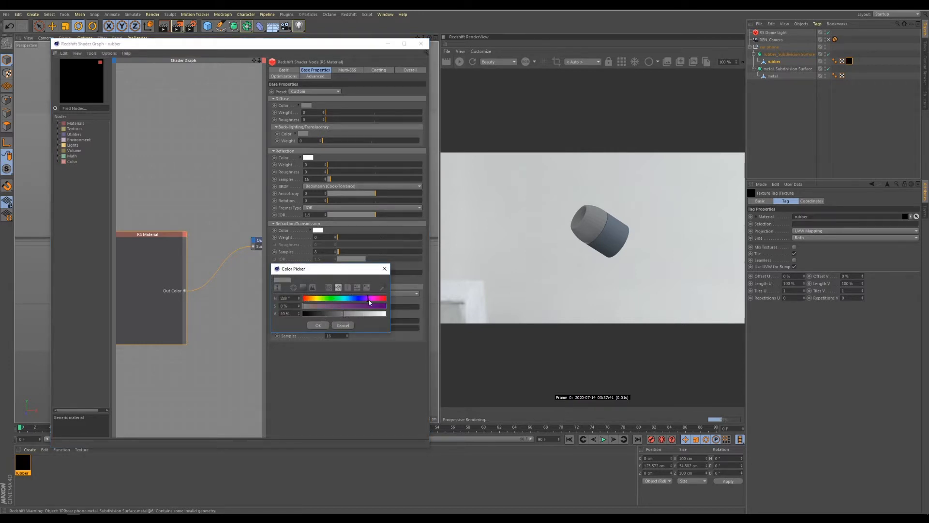
{"action": "left_click", "coordinate": [317, 307]}
{"action": "left_click", "coordinate": [318, 325]}
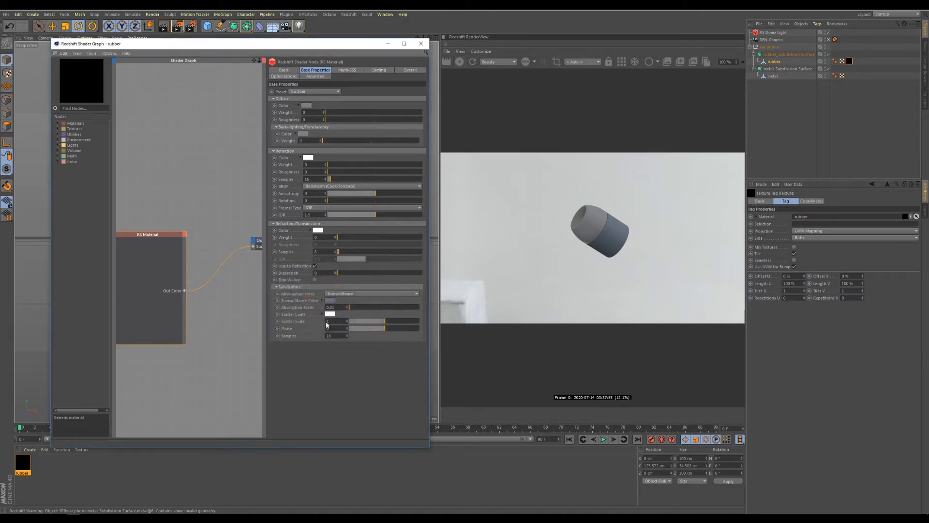
{"action": "double_click", "coordinate": [333, 308]}
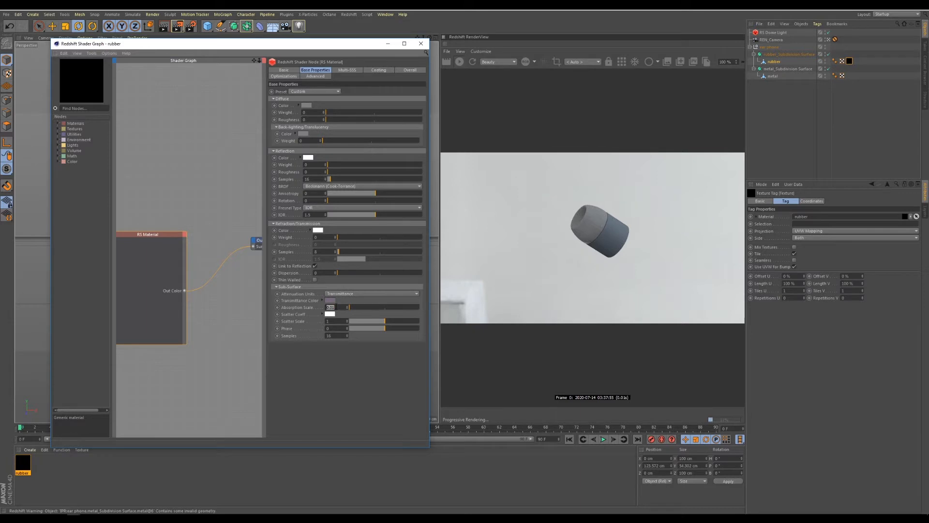
{"action": "type", "text": "1"}
{"action": "key", "text": "Return"}
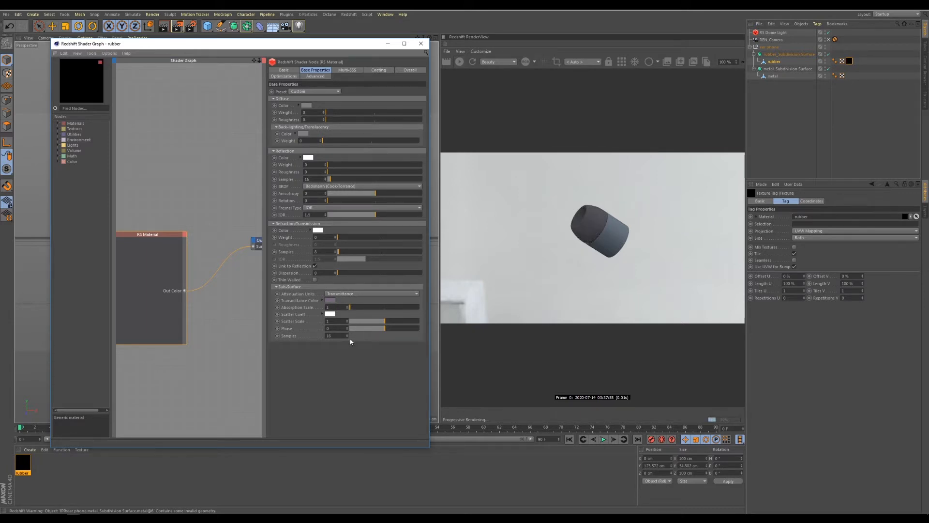
{"action": "left_click", "coordinate": [421, 43]}
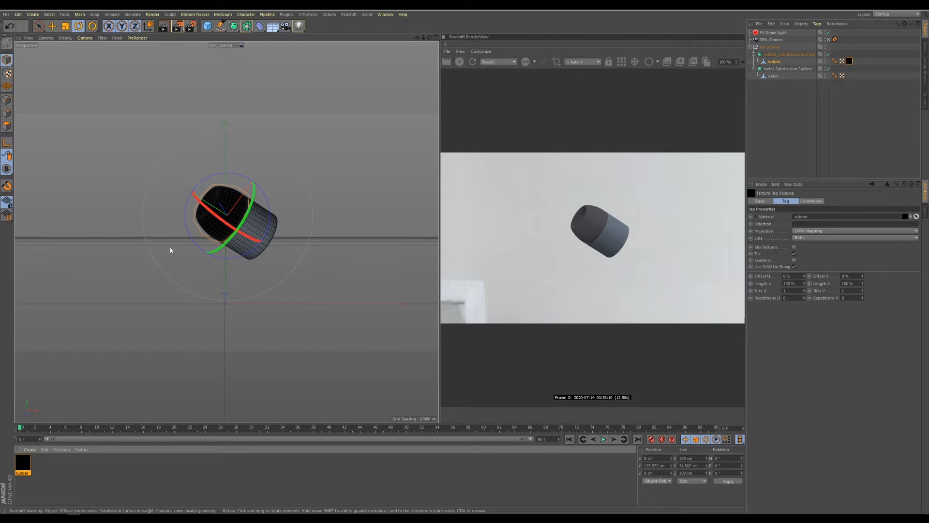
Lock the RenderView to REN_Camera and switch the viewport to the default camera.
{"action": "left_click", "coordinate": [322, 263]}
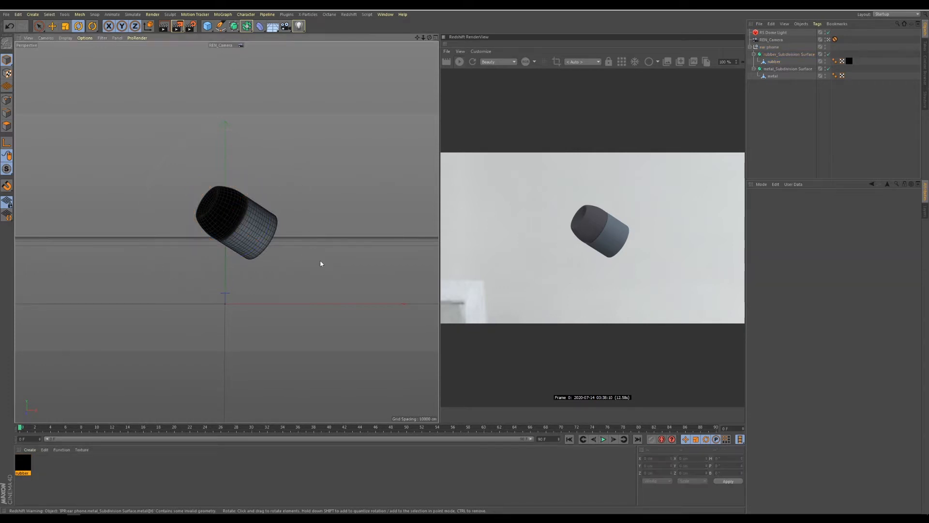
{"action": "left_click", "coordinate": [583, 62]}
{"action": "left_click", "coordinate": [48, 38]}
{"action": "mouse_move", "coordinate": [73, 56]}
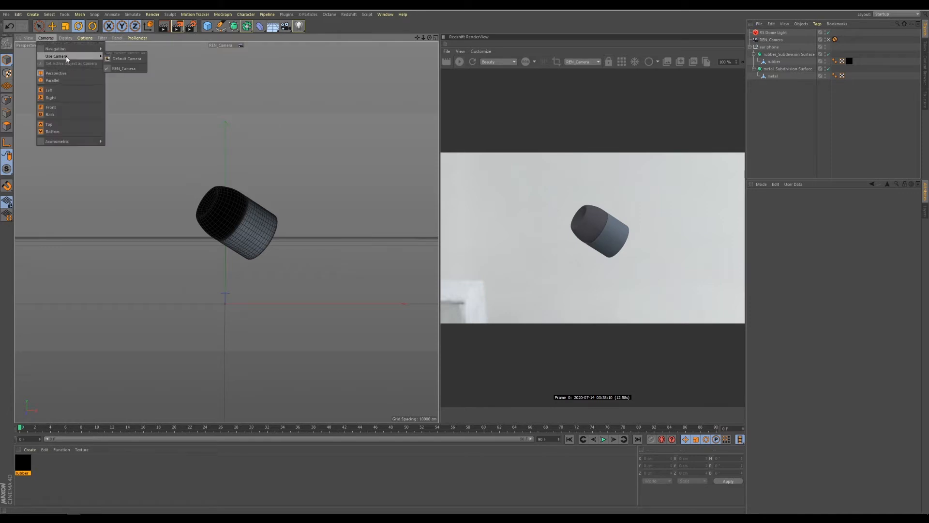
{"action": "left_click", "coordinate": [139, 58]}
{"action": "scroll", "coordinate": [271, 211], "scroll_direction": "down", "scroll_amount": 5}
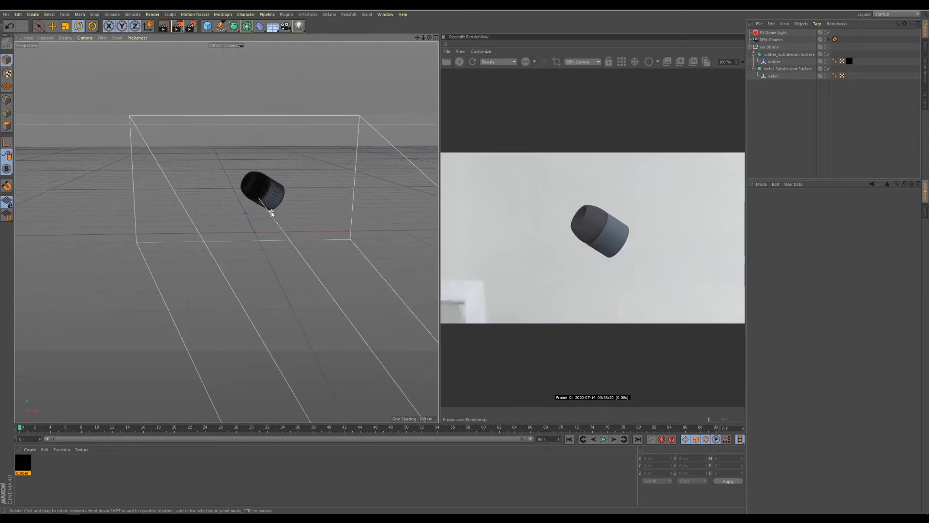
{"action": "left_click_drag", "start_coordinate": [271, 211], "coordinate": [323, 265], "text": "alt"}
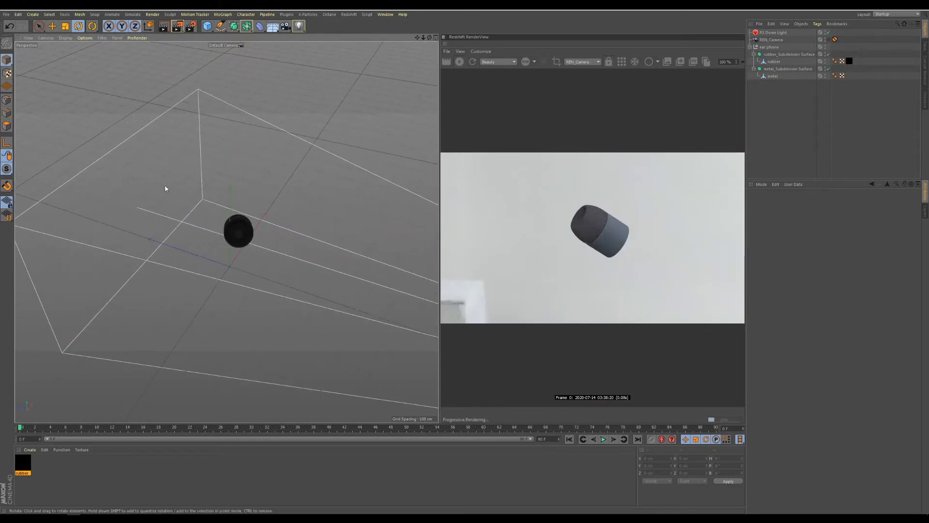
Add a Redshift area light and move it along its Z axis to a spot behind the earphone.
{"action": "left_click", "coordinate": [349, 14]}
{"action": "mouse_move", "coordinate": [372, 32]}
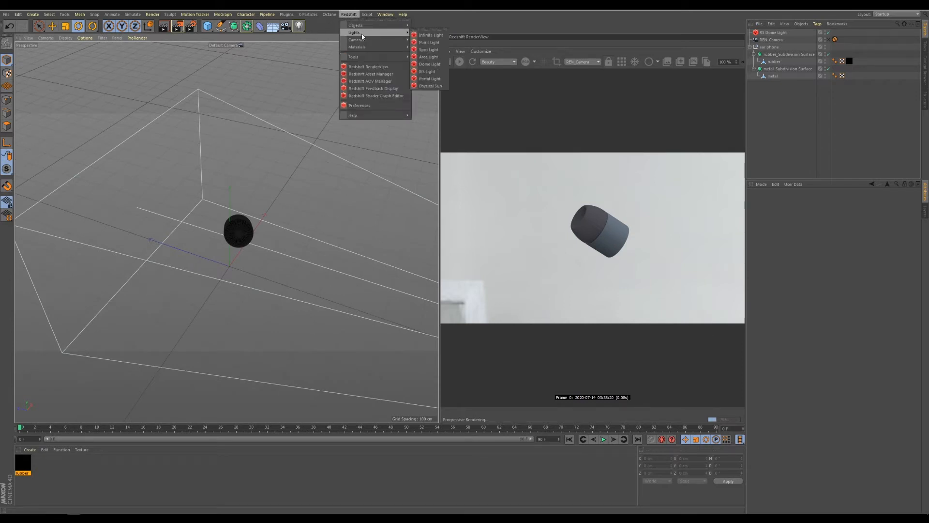
{"action": "left_click", "coordinate": [429, 57]}
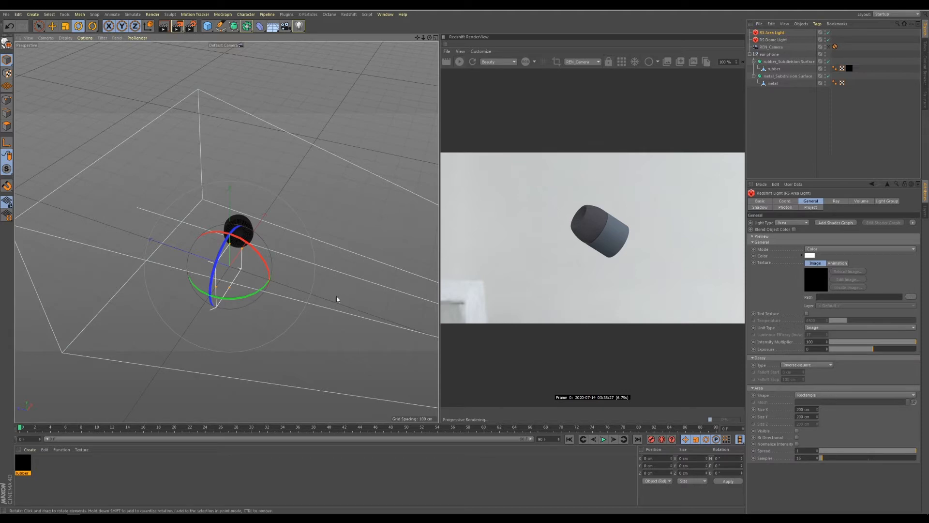
{"action": "key", "text": "e"}
{"action": "left_click_drag", "start_coordinate": [176, 181], "coordinate": [230, 155], "text": "alt"}
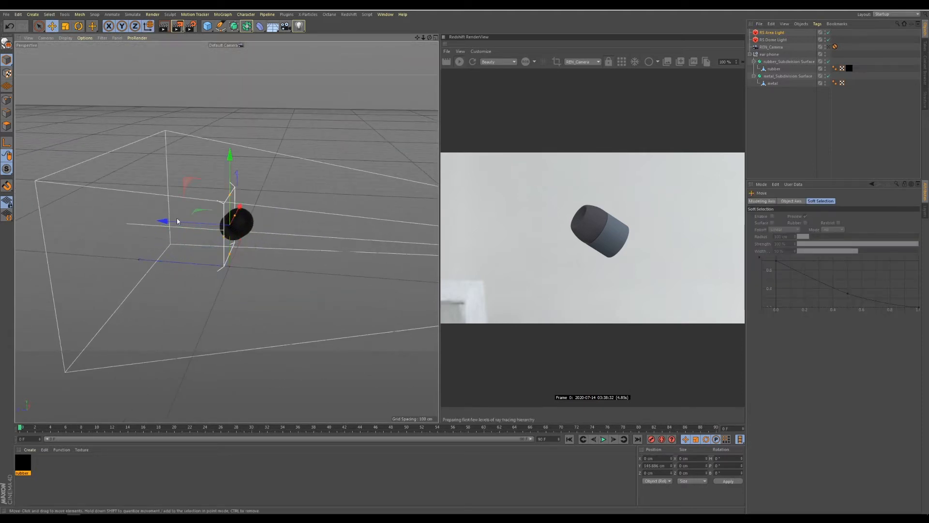
{"action": "left_click_drag", "start_coordinate": [169, 221], "coordinate": [83, 218]}
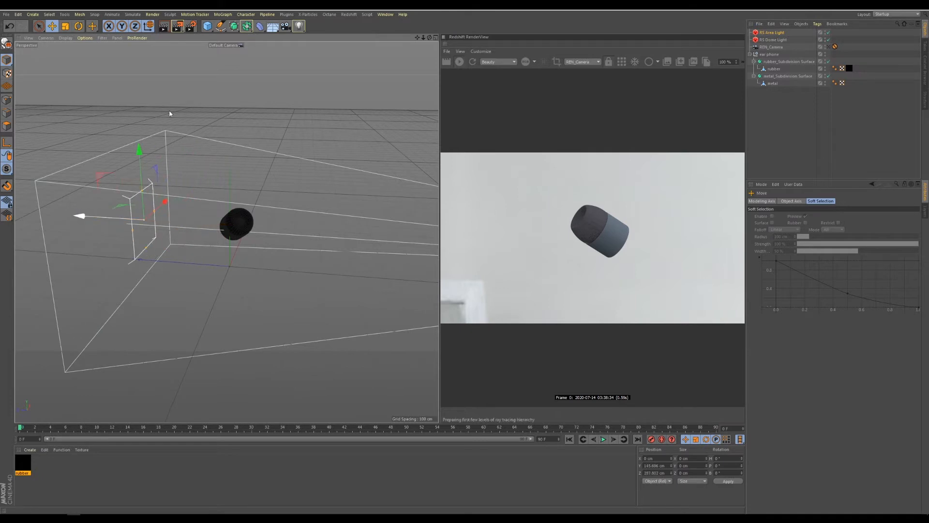
Turn the area light around to face the earphone and enlarge it to about 440 by 590 cm.
{"action": "left_click", "coordinate": [78, 26]}
{"action": "left_click_drag", "start_coordinate": [145, 236], "coordinate": [89, 204]}
{"action": "left_click_drag", "start_coordinate": [301, 260], "coordinate": [198, 220], "text": "alt"}
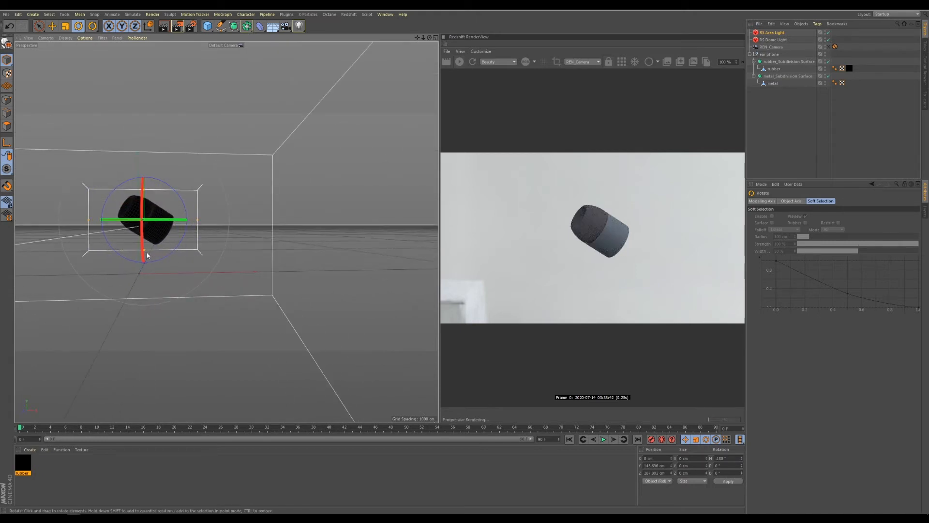
{"action": "left_click_drag", "start_coordinate": [146, 251], "coordinate": [148, 312]}
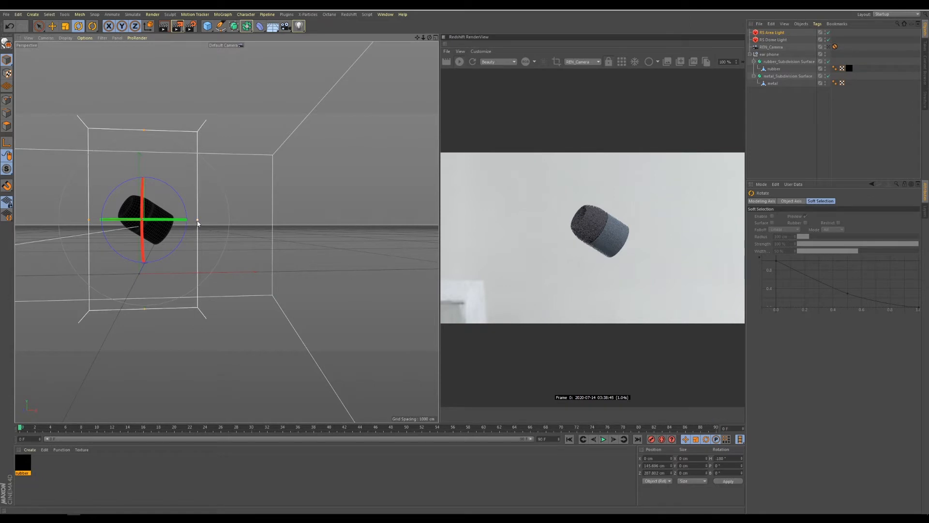
{"action": "left_click_drag", "start_coordinate": [198, 221], "coordinate": [214, 225]}
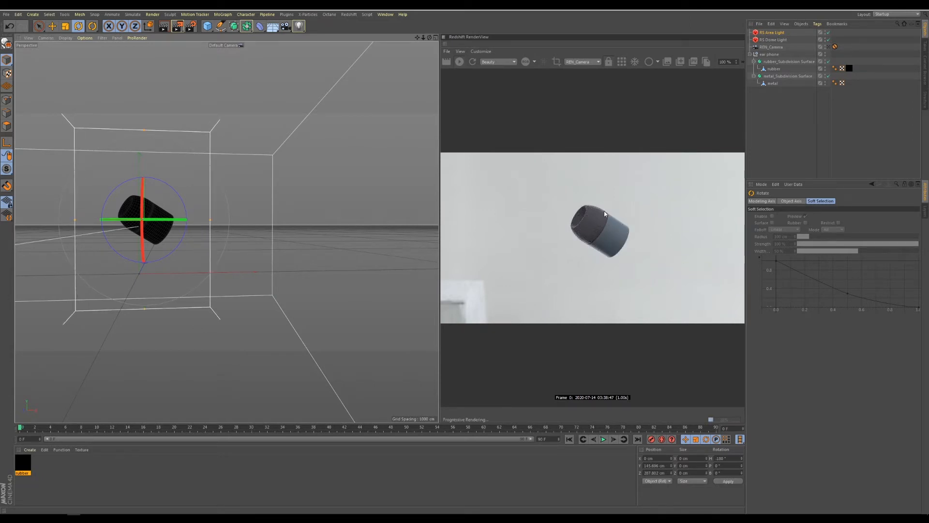
Disable the background of the RS Dome Light.
{"action": "left_click", "coordinate": [773, 40]}
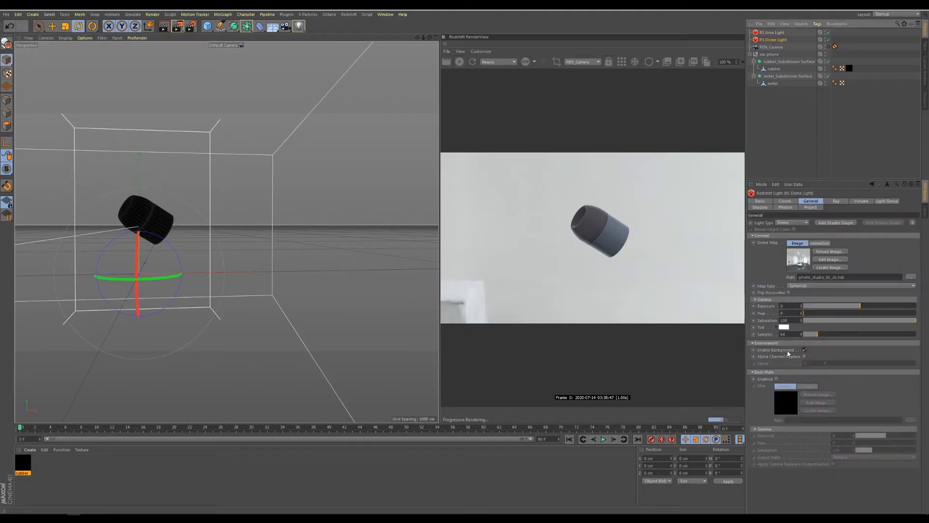
{"action": "left_click", "coordinate": [804, 350]}
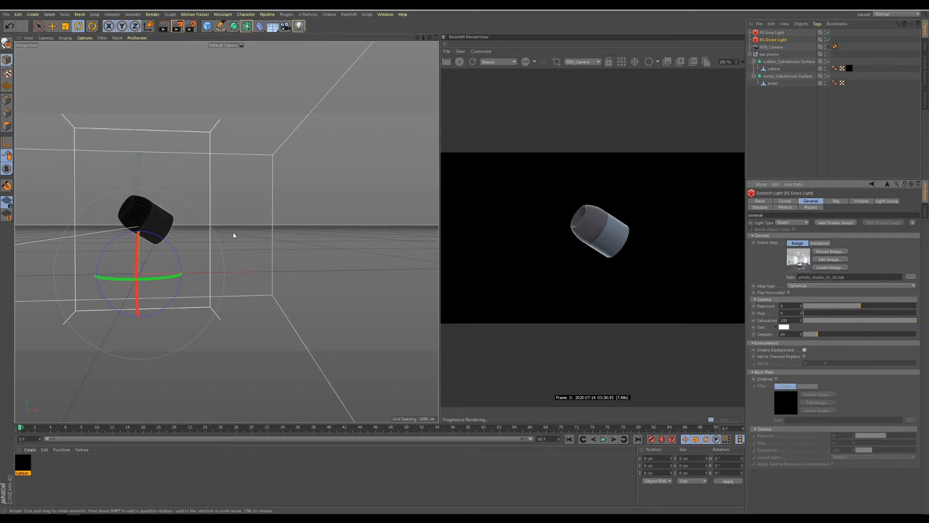
Move the area light to the end of the object list and rename it back light.
{"action": "left_click_drag", "start_coordinate": [772, 33], "coordinate": [760, 179]}
{"action": "double_click", "coordinate": [772, 83]}
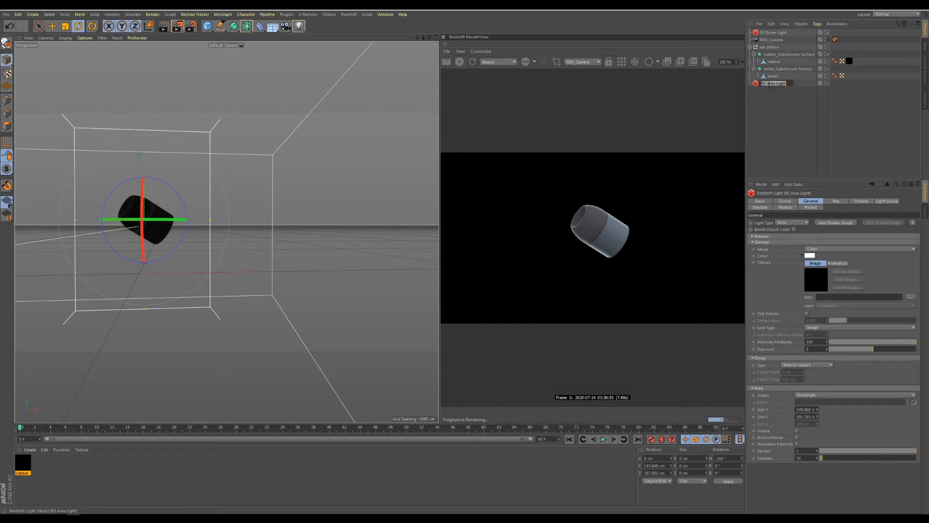
{"action": "type", "text": "back light"}
{"action": "key", "text": "Return"}
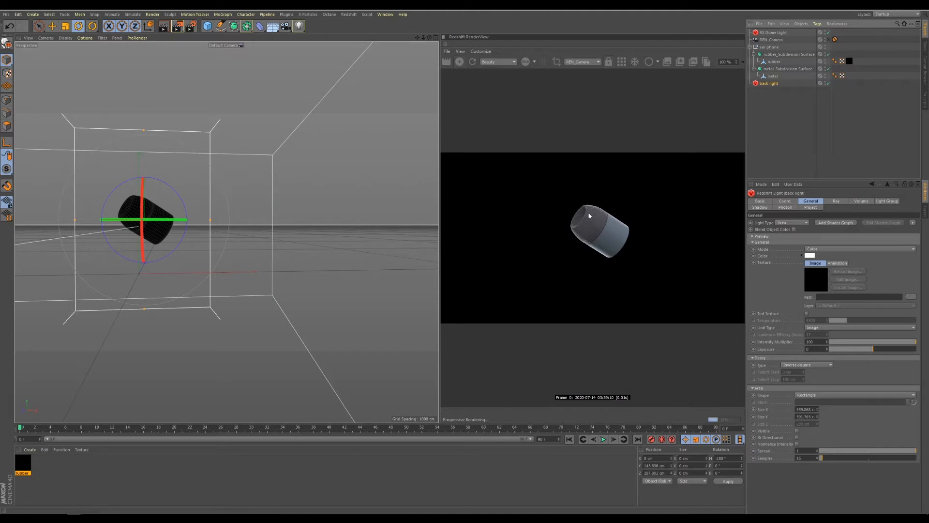
Reopen the rubber shader graph, bring both nodes fully into view and show the RS Material's Base Properties.
{"action": "double_click", "coordinate": [23, 462]}
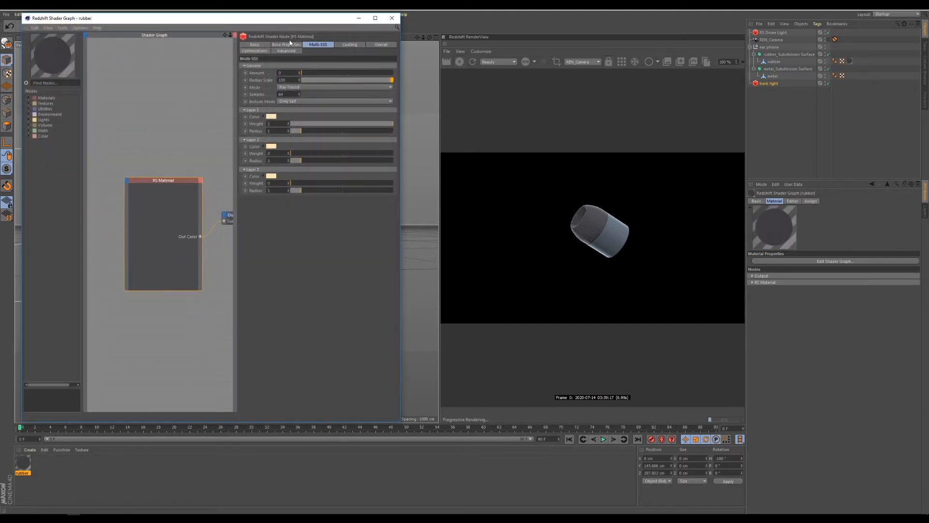
{"action": "left_click", "coordinate": [286, 44]}
{"action": "left_click_drag", "start_coordinate": [166, 187], "coordinate": [138, 189]}
{"action": "left_click_drag", "start_coordinate": [227, 216], "coordinate": [199, 199]}
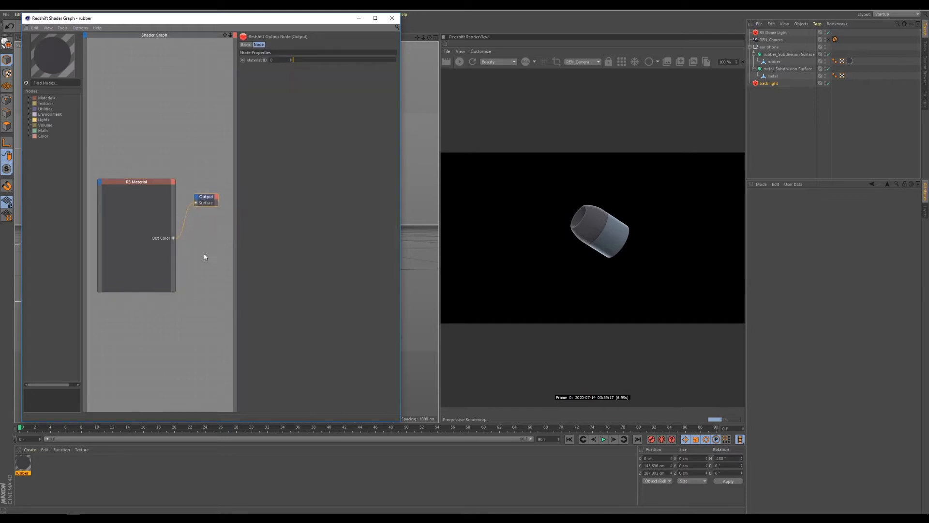
{"action": "left_click", "coordinate": [147, 183]}
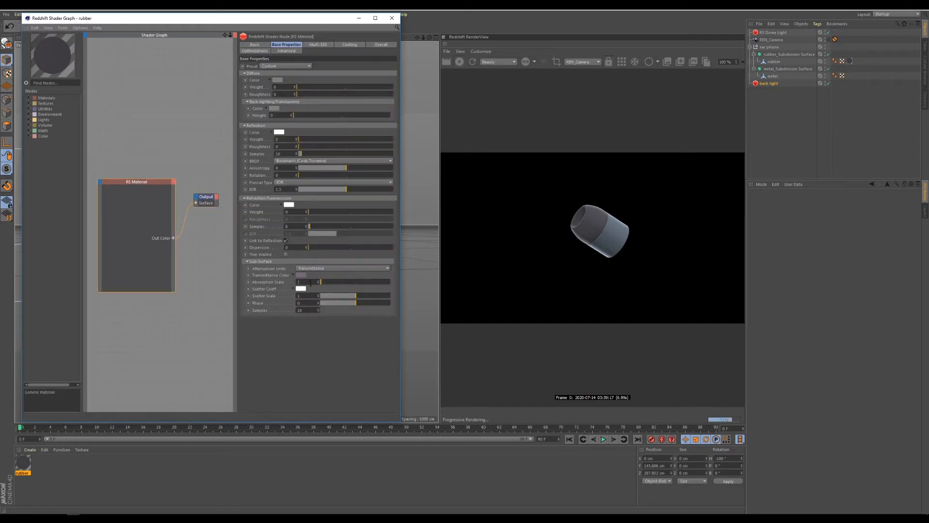
Lower the rubber's scatter scale to about 0.28 and brighten its purple transmittance color.
{"action": "left_click_drag", "start_coordinate": [339, 296], "coordinate": [332, 297]}
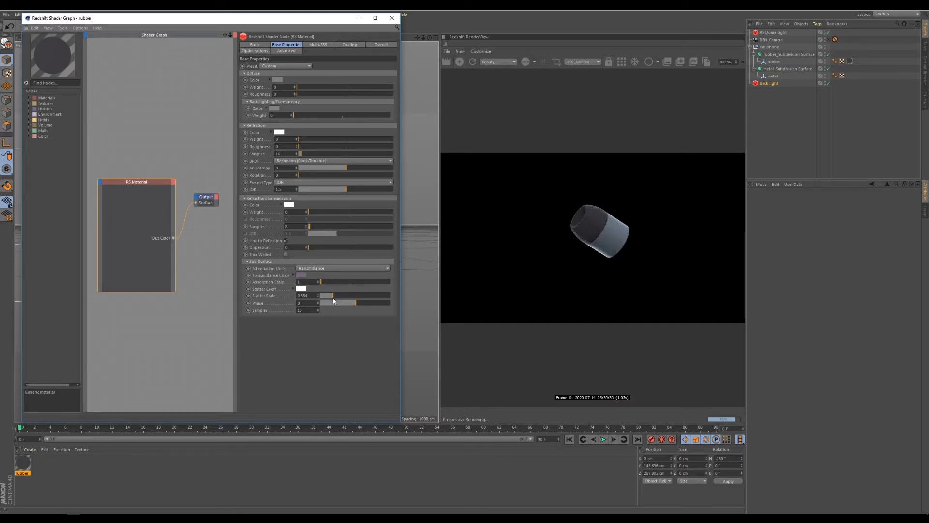
{"action": "left_click_drag", "start_coordinate": [333, 301], "coordinate": [330, 299]}
{"action": "left_click", "coordinate": [300, 275]}
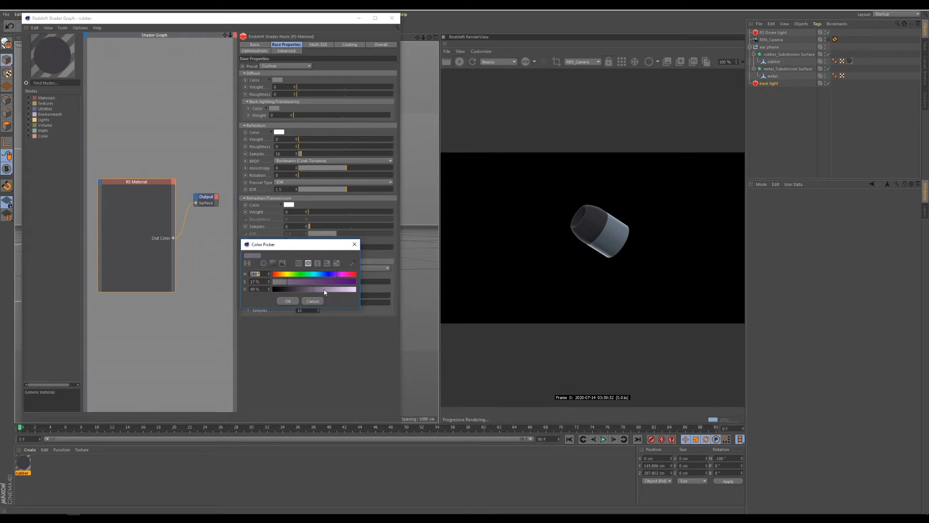
{"action": "left_click", "coordinate": [330, 289]}
{"action": "left_click", "coordinate": [287, 301]}
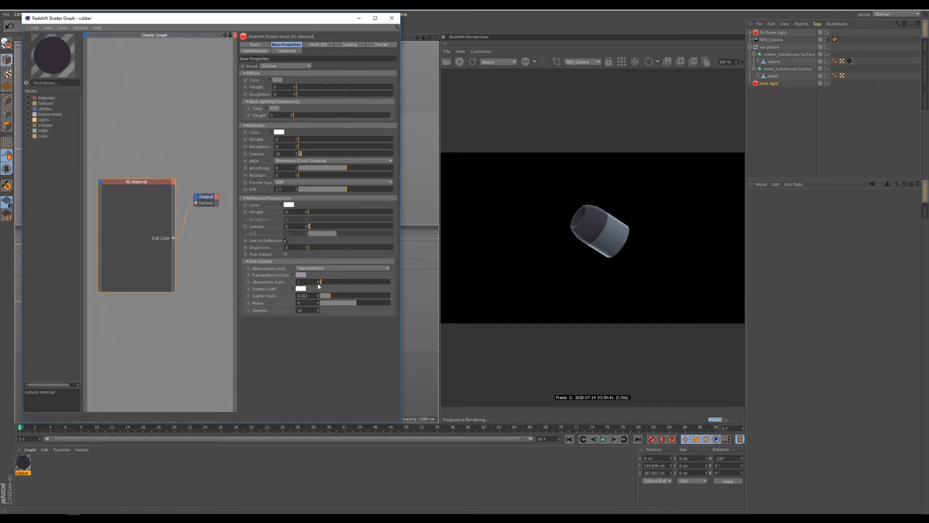
Lower the rubber material's sub-surface absorption scale to 0.6.
{"action": "left_click_drag", "start_coordinate": [318, 281], "coordinate": [321, 292]}
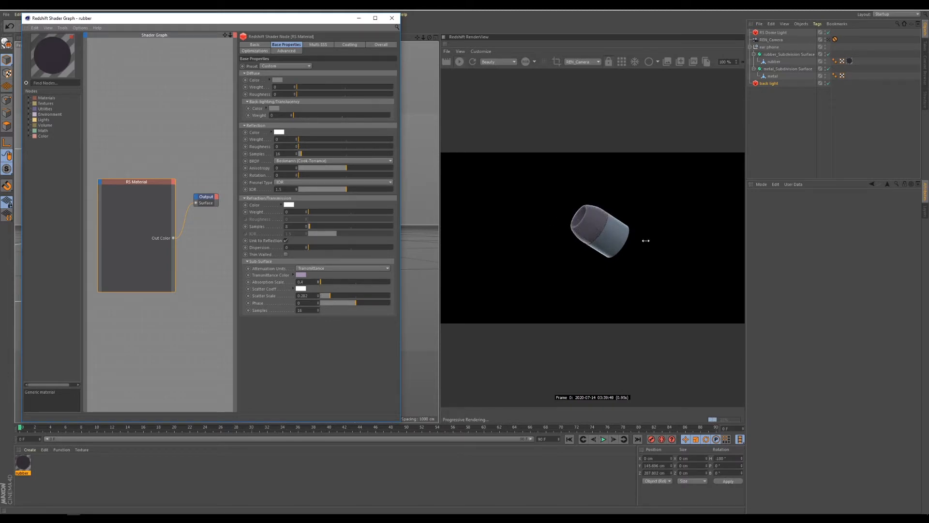
{"action": "double_click", "coordinate": [300, 282]}
{"action": "type", "text": "0.6"}
{"action": "key", "text": "Return"}
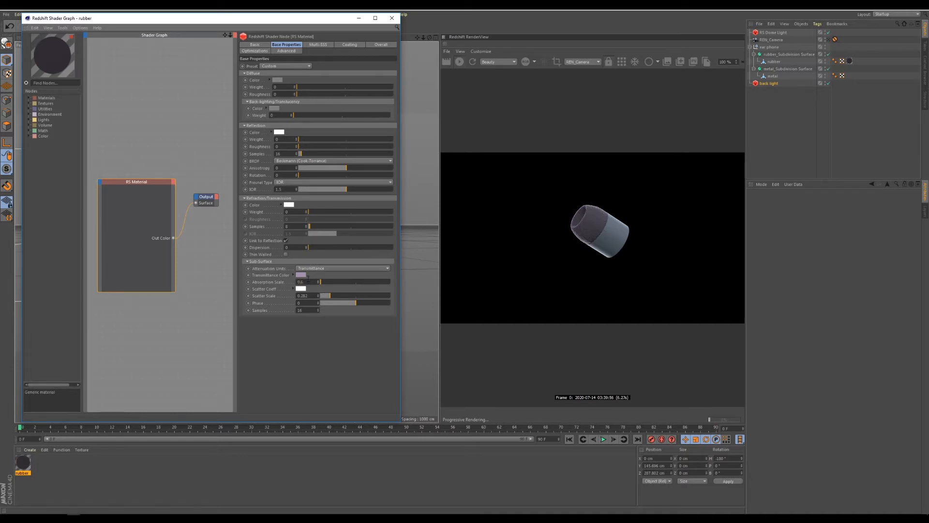
Delete the protection tag from REN_Camera.
{"action": "left_click_drag", "start_coordinate": [285, 20], "coordinate": [335, 331]}
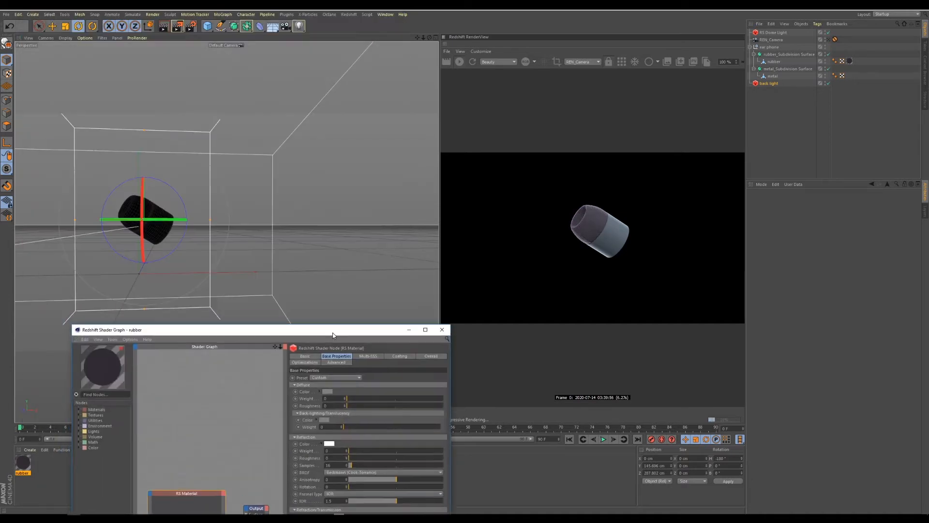
{"action": "left_click_drag", "start_coordinate": [286, 231], "coordinate": [319, 232], "text": "alt"}
{"action": "left_click", "coordinate": [829, 41]}
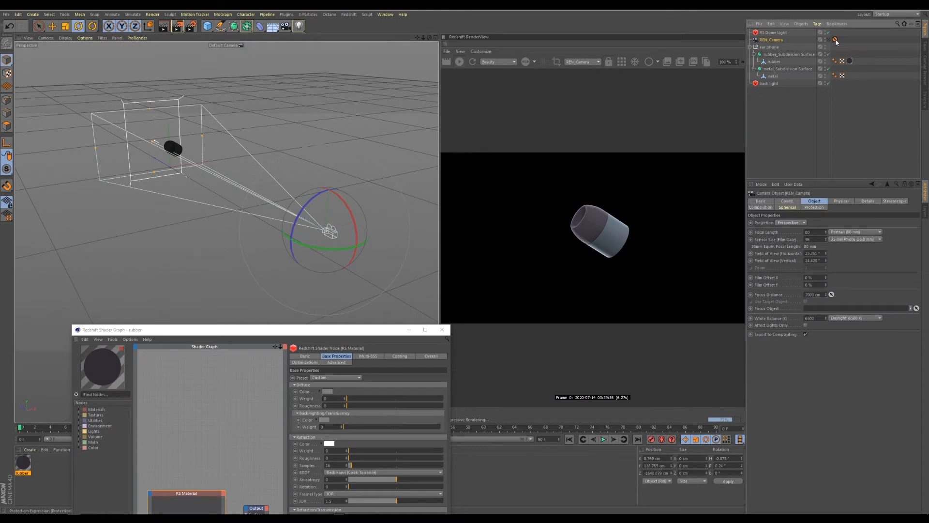
{"action": "left_click", "coordinate": [834, 40]}
{"action": "key", "text": "Delete"}
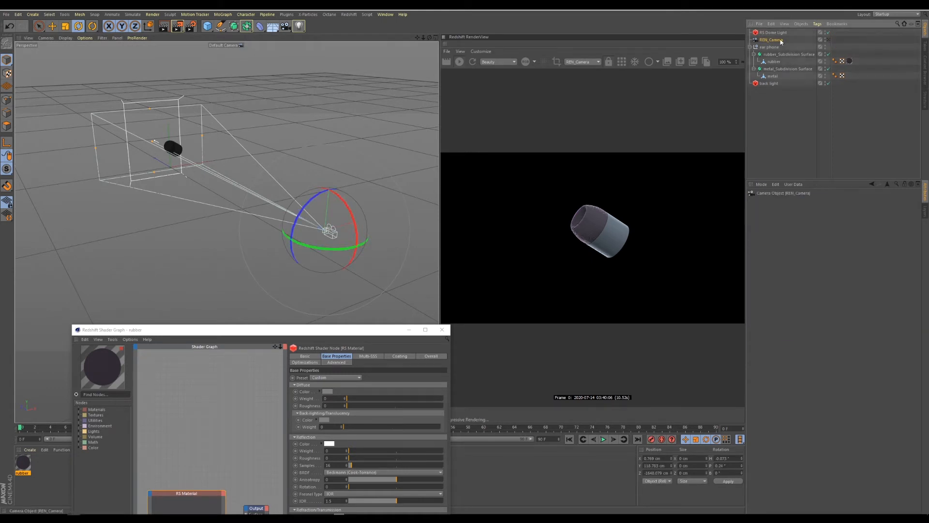
Move REN_Camera closer to the earphone along its viewing axis, to about -1092 cm in Z.
{"action": "left_click", "coordinate": [52, 27]}
{"action": "left_click_drag", "start_coordinate": [308, 235], "coordinate": [324, 259], "text": "alt"}
{"action": "left_click", "coordinate": [148, 27]}
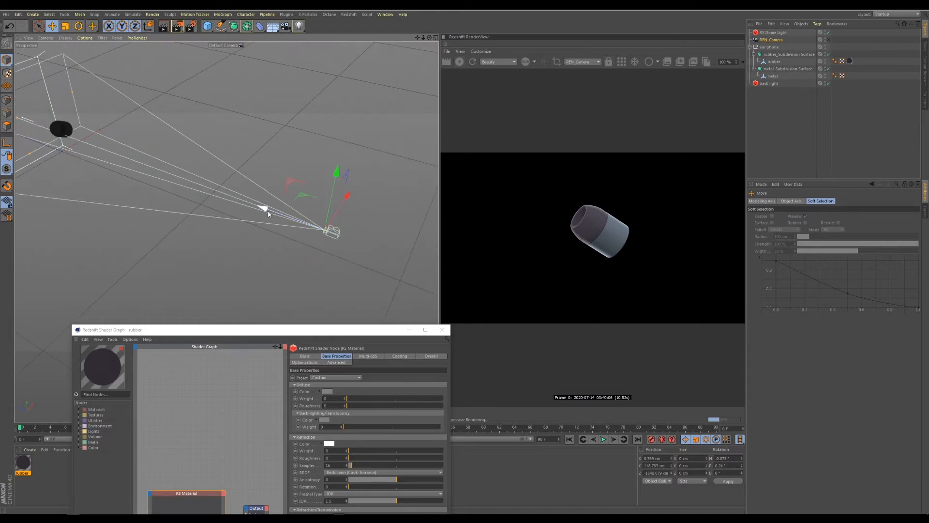
{"action": "left_click_drag", "start_coordinate": [263, 208], "coordinate": [164, 178]}
Lock REN_Camera in its position with a new Protection tag.
{"action": "right_click", "coordinate": [772, 41]}
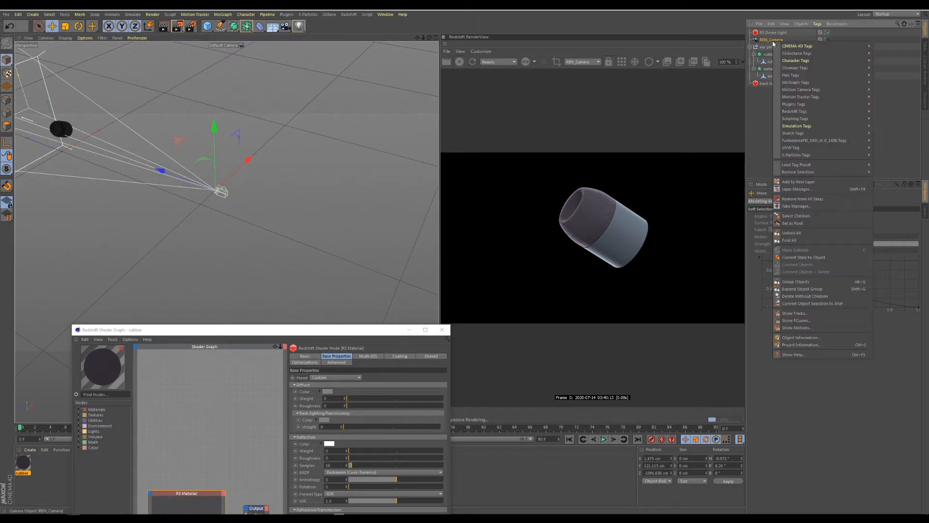
{"action": "mouse_move", "coordinate": [793, 46]}
{"action": "left_click", "coordinate": [893, 165]}
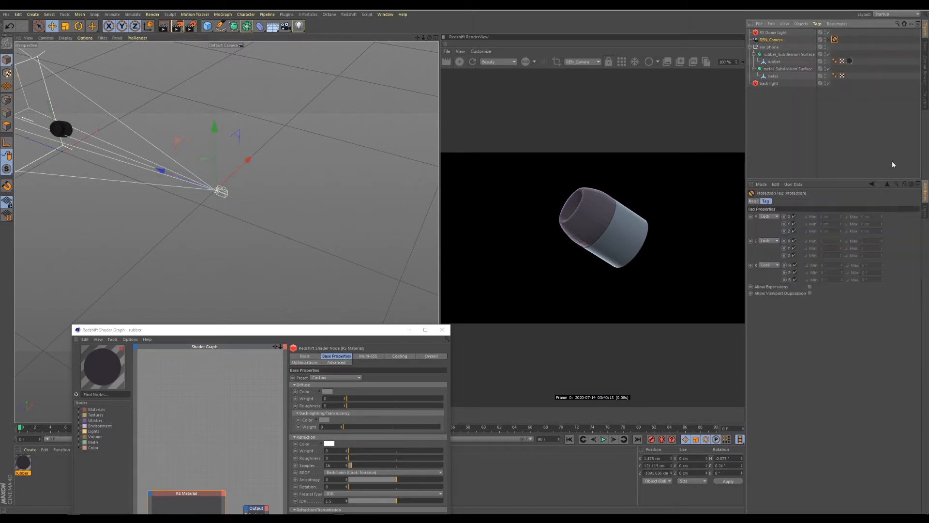
{"action": "left_click_drag", "start_coordinate": [271, 216], "coordinate": [244, 195], "text": "alt"}
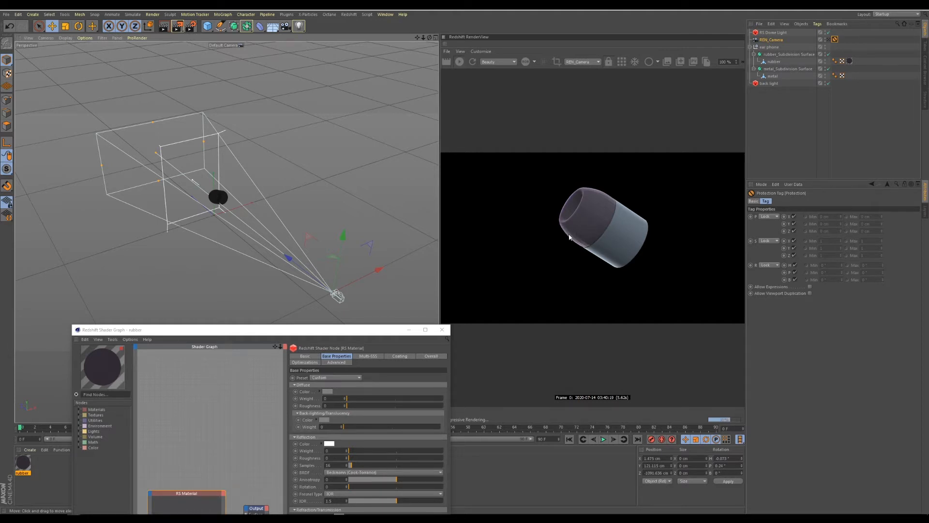
Reposition the rubber shader graph window and disable the rubber_Subdivision Surface generator.
{"action": "left_click_drag", "start_coordinate": [392, 325], "coordinate": [363, 160]}
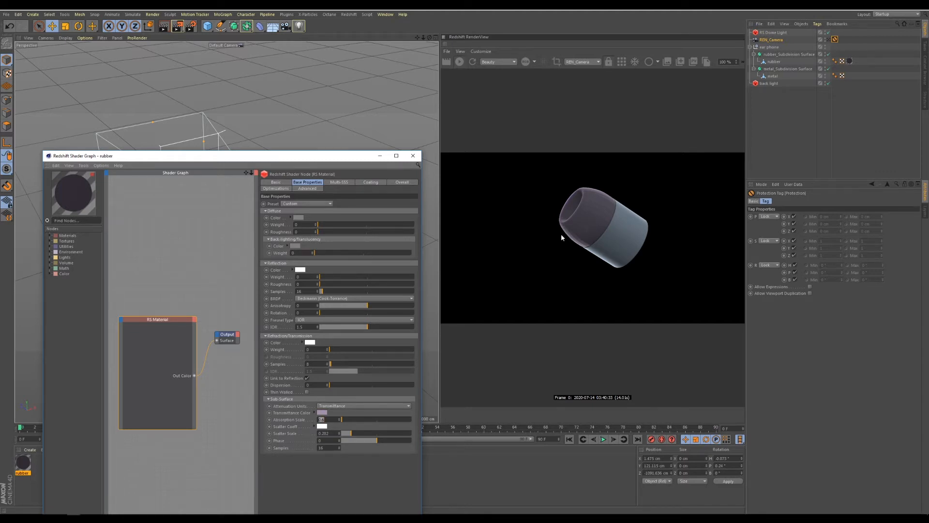
{"action": "left_click_drag", "start_coordinate": [307, 158], "coordinate": [279, 211]}
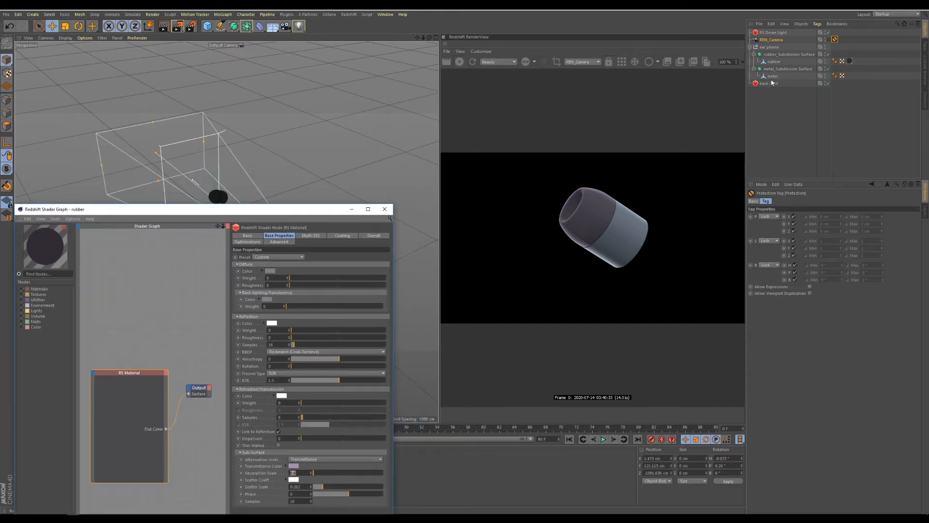
{"action": "left_click", "coordinate": [773, 62]}
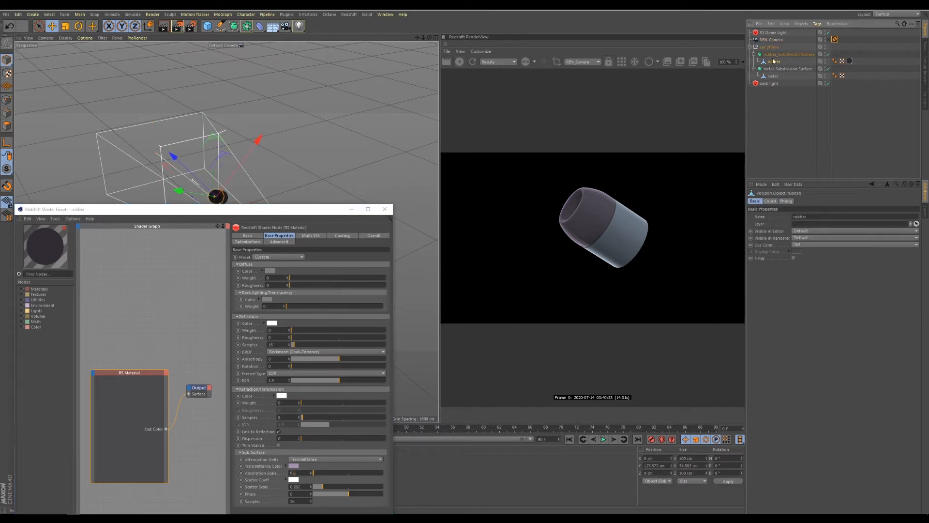
{"action": "left_click", "coordinate": [827, 56]}
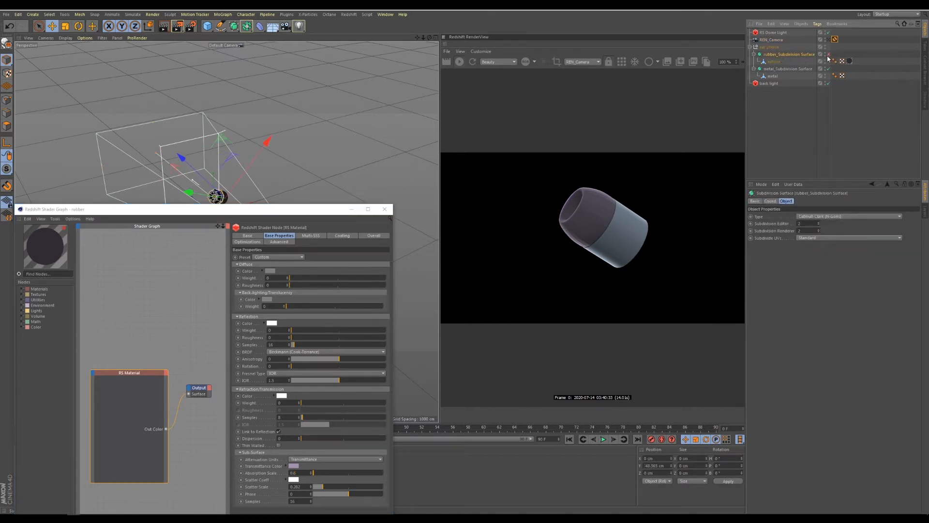
Add a Redshift Object tag to the rubber mesh.
{"action": "left_click", "coordinate": [772, 62]}
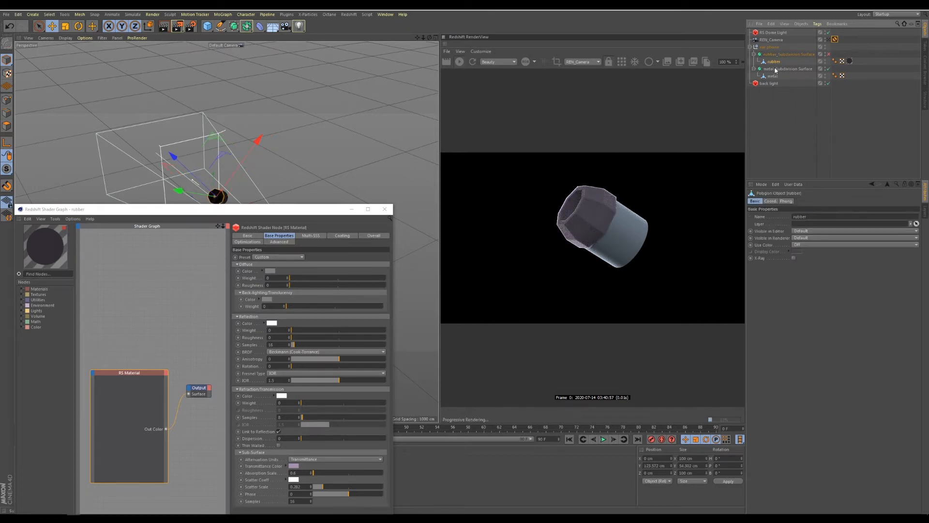
{"action": "right_click", "coordinate": [776, 62]}
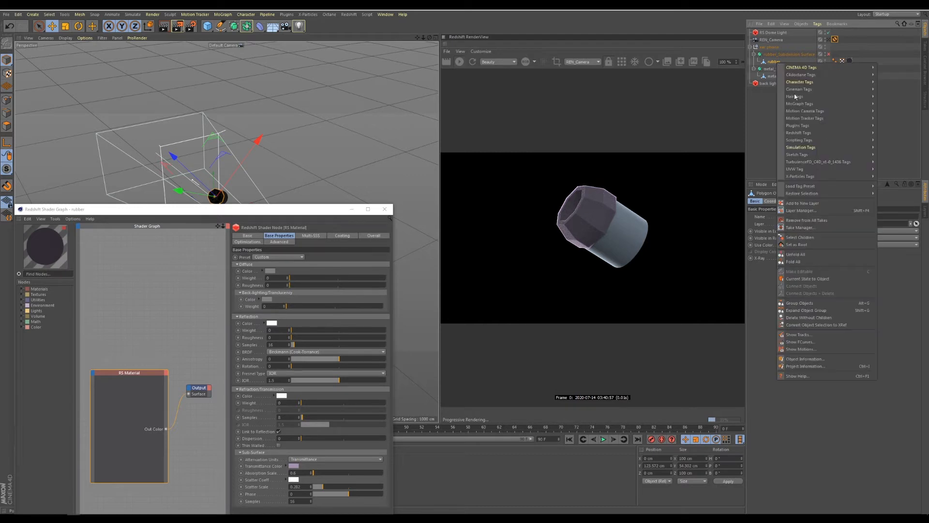
{"action": "mouse_move", "coordinate": [804, 134]}
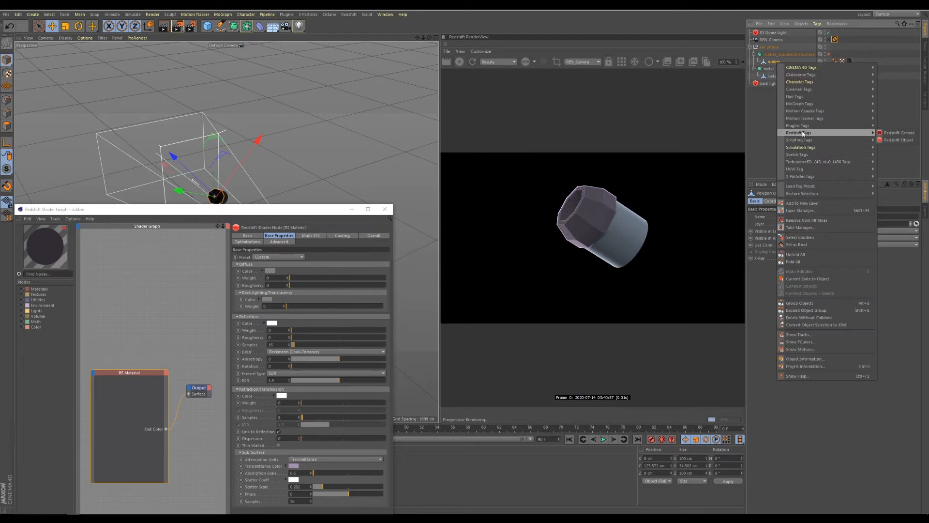
{"action": "left_click", "coordinate": [898, 140]}
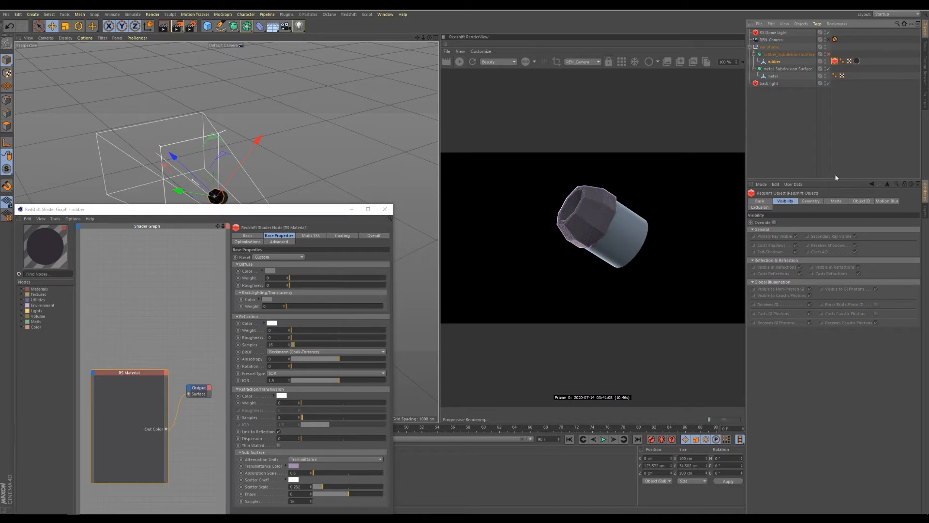
Override the rubber tag's geometry settings, enable tessellation and restart the live render.
{"action": "left_click", "coordinate": [835, 93]}
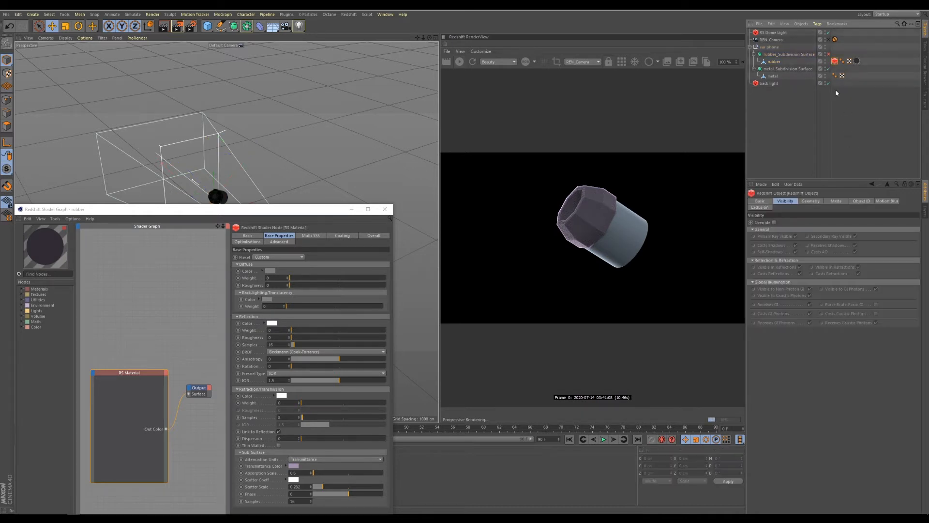
{"action": "left_click", "coordinate": [813, 202]}
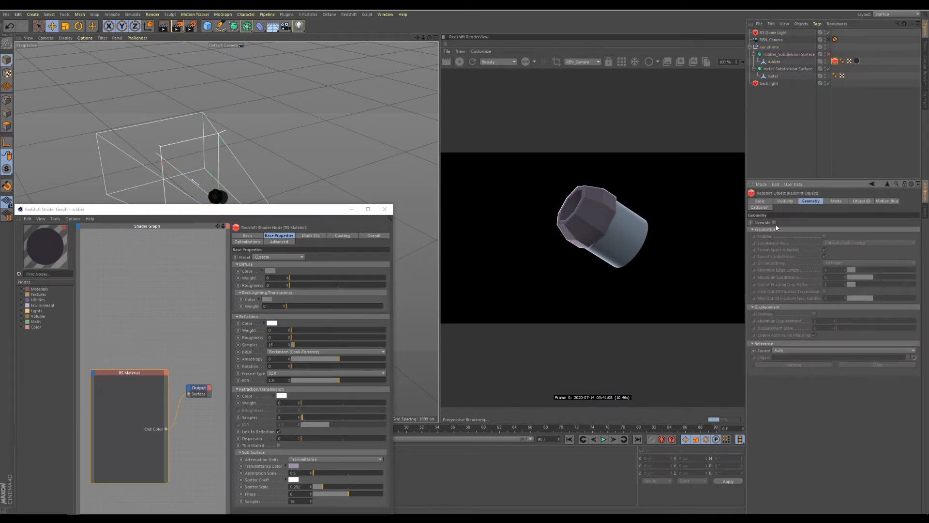
{"action": "left_click", "coordinate": [774, 223]}
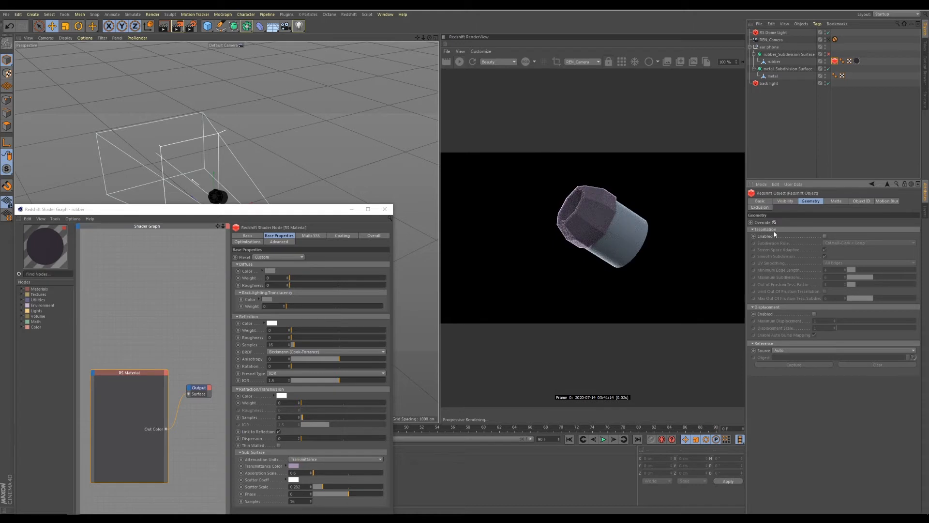
{"action": "left_click", "coordinate": [824, 236]}
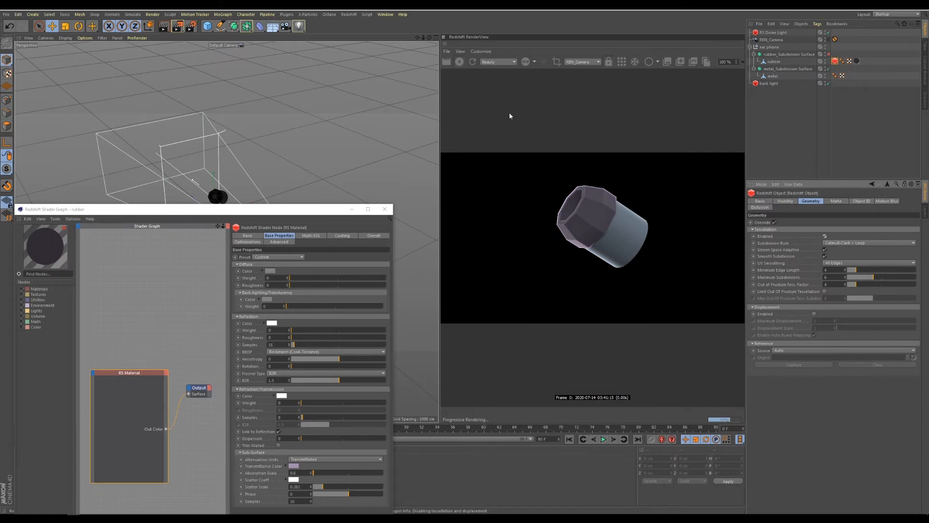
{"action": "left_click", "coordinate": [459, 63]}
{"action": "left_click", "coordinate": [459, 63]}
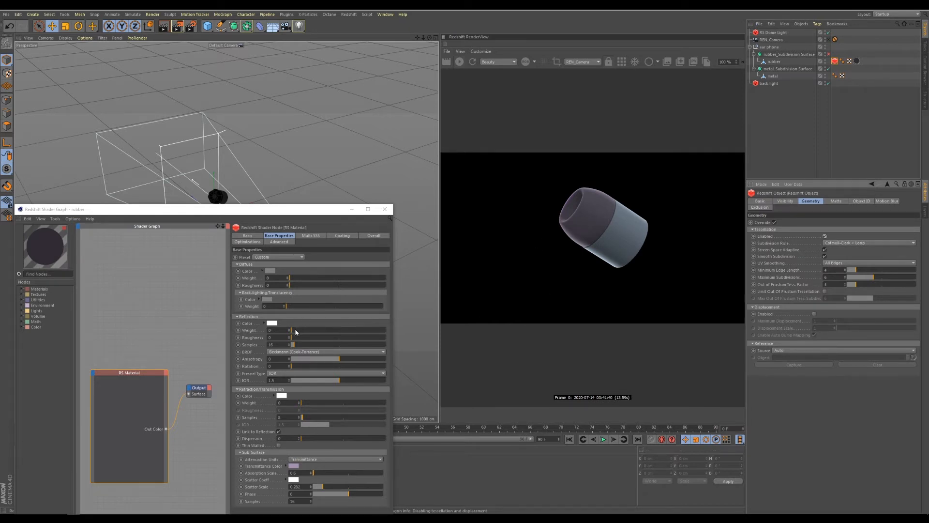
Set the rubber material's reflection weight to about 0.013, roughness to about 0.17 and samples to 128, and close the shader graph.
{"action": "left_click", "coordinate": [293, 333]}
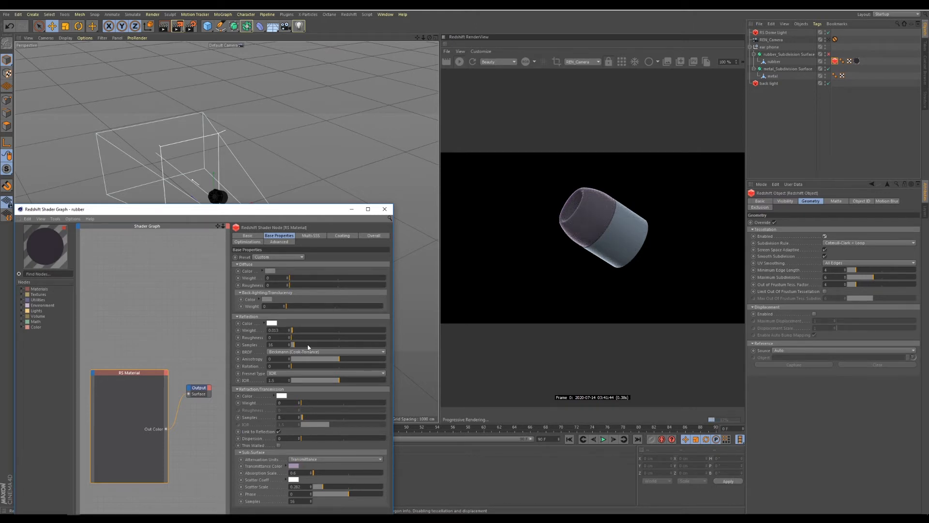
{"action": "left_click_drag", "start_coordinate": [292, 336], "coordinate": [308, 340]}
{"action": "left_click_drag", "start_coordinate": [307, 212], "coordinate": [296, 159]}
{"action": "left_click", "coordinate": [268, 292]}
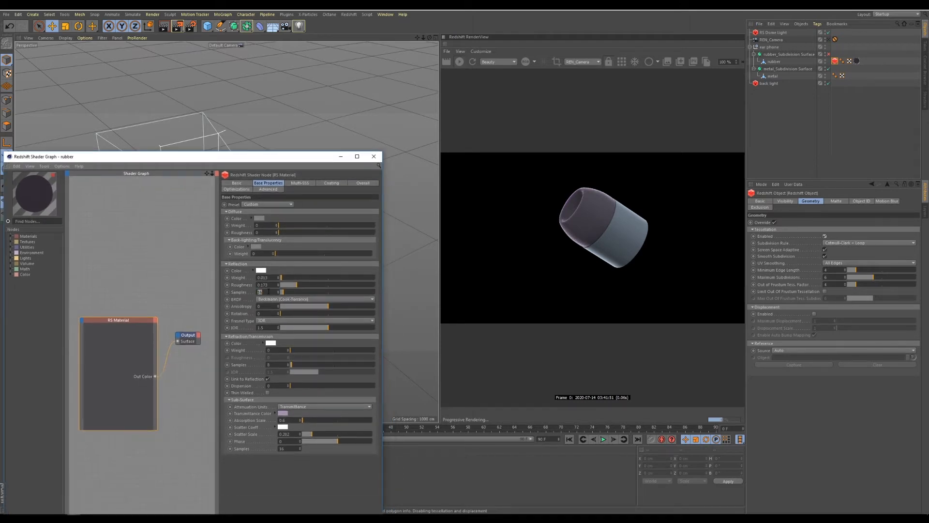
{"action": "type", "text": "128"}
{"action": "key", "text": "Return"}
{"action": "left_click_drag", "start_coordinate": [301, 163], "coordinate": [352, 88]}
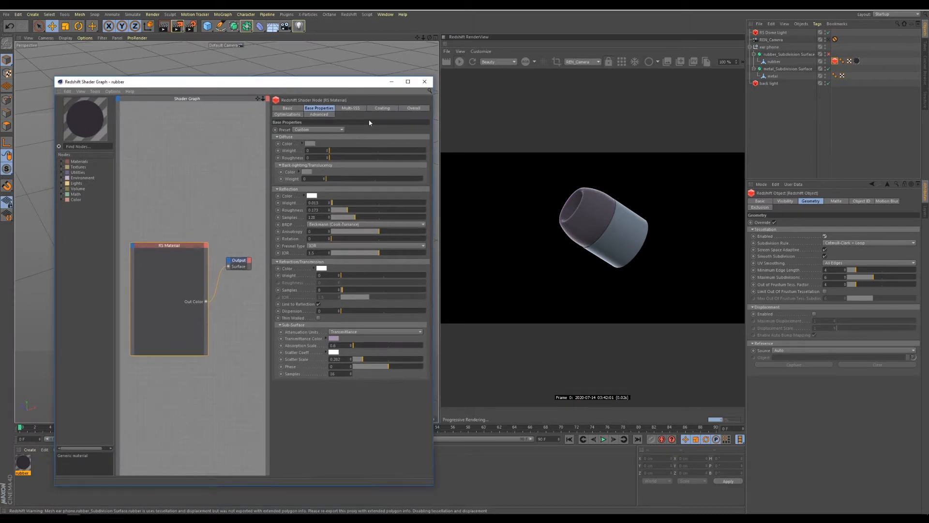
{"action": "left_click", "coordinate": [425, 82]}
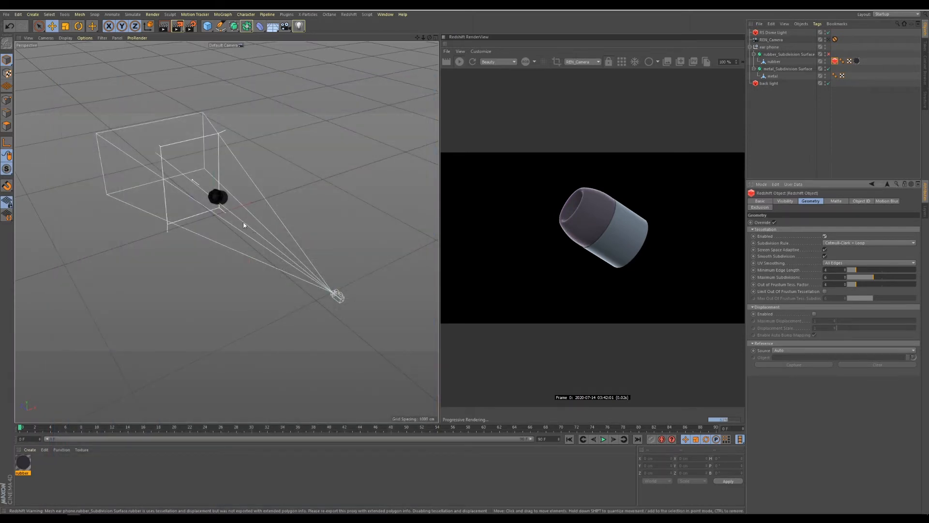
Add a Redshift area light and stretch it into a tall vertical strip about 317 cm wide.
{"action": "left_click_drag", "start_coordinate": [209, 241], "coordinate": [192, 312], "text": "alt"}
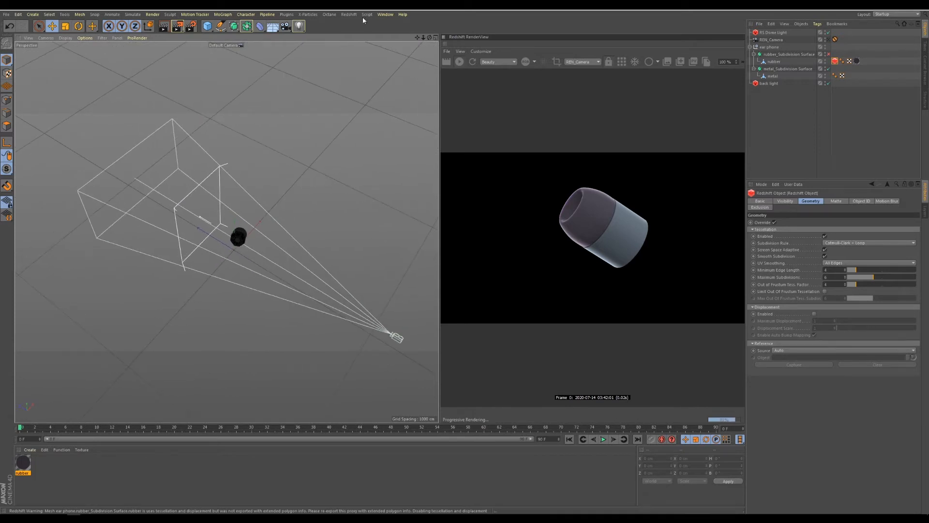
{"action": "left_click", "coordinate": [348, 14]}
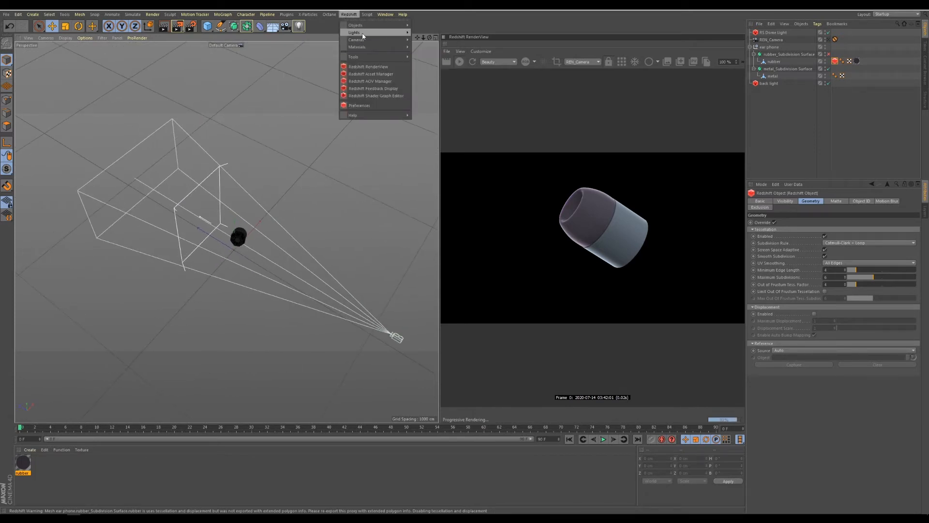
{"action": "mouse_move", "coordinate": [365, 32]}
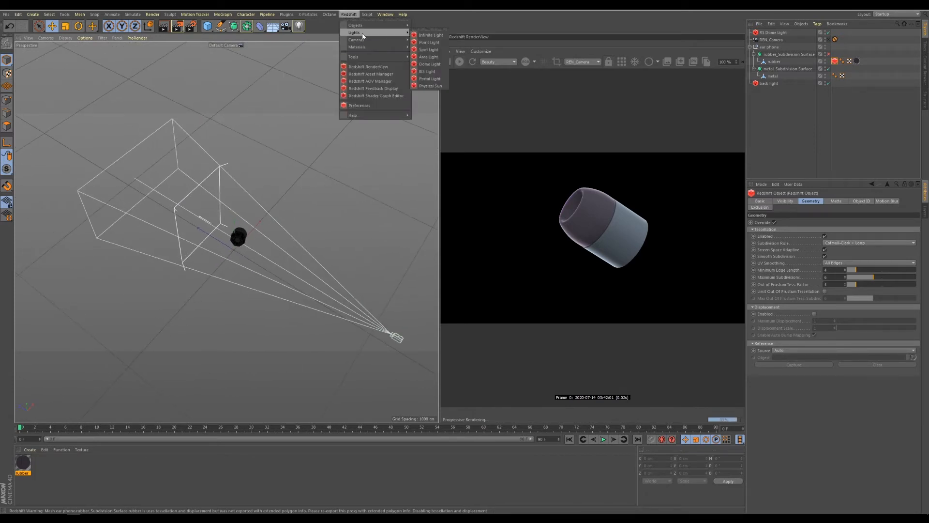
{"action": "left_click", "coordinate": [434, 58]}
{"action": "left_click_drag", "start_coordinate": [347, 182], "coordinate": [249, 202], "text": "alt"}
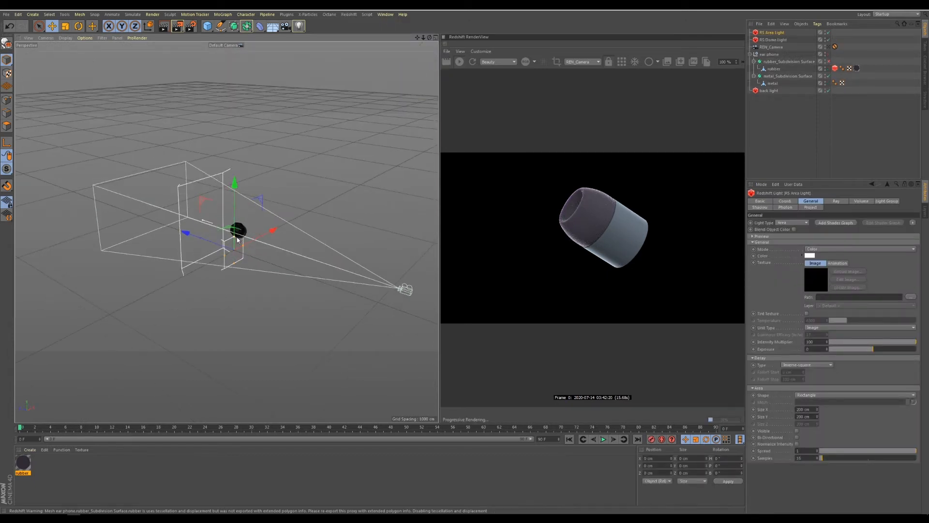
{"action": "left_click_drag", "start_coordinate": [237, 240], "coordinate": [233, 136]}
{"action": "left_click_drag", "start_coordinate": [253, 242], "coordinate": [285, 310], "text": "alt"}
Turn the area light 90° to face the earphone from its left side, raise it and tilt it down about 12°.
{"action": "left_click", "coordinate": [79, 25]}
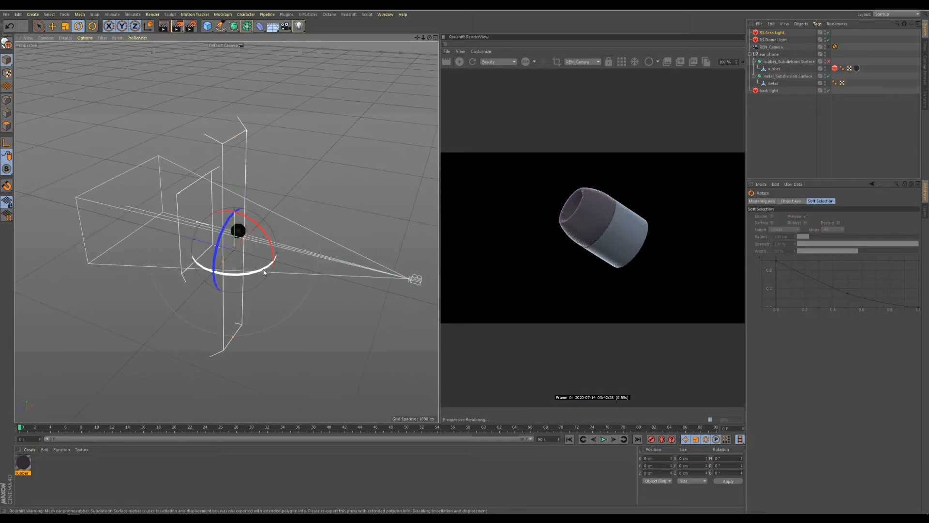
{"action": "left_click_drag", "start_coordinate": [264, 269], "coordinate": [204, 251]}
{"action": "left_click", "coordinate": [53, 26]}
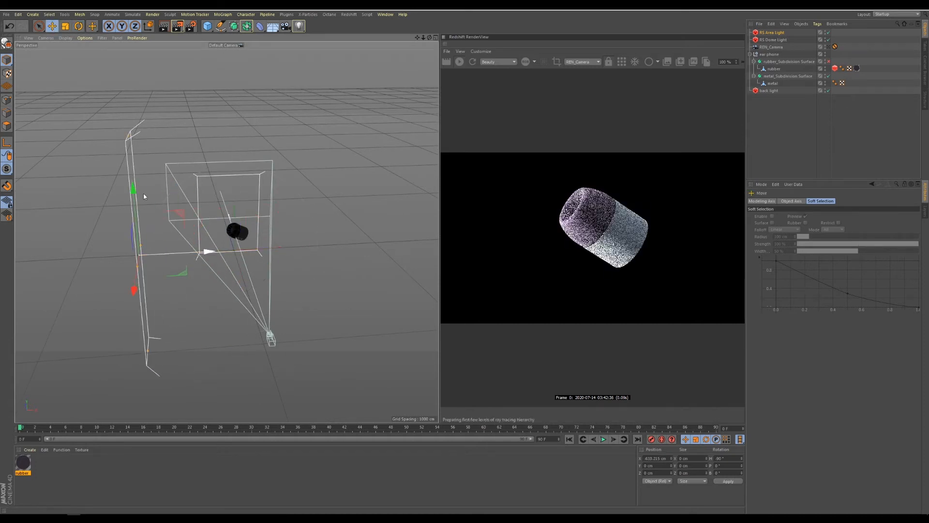
{"action": "left_click_drag", "start_coordinate": [133, 191], "coordinate": [129, 167]}
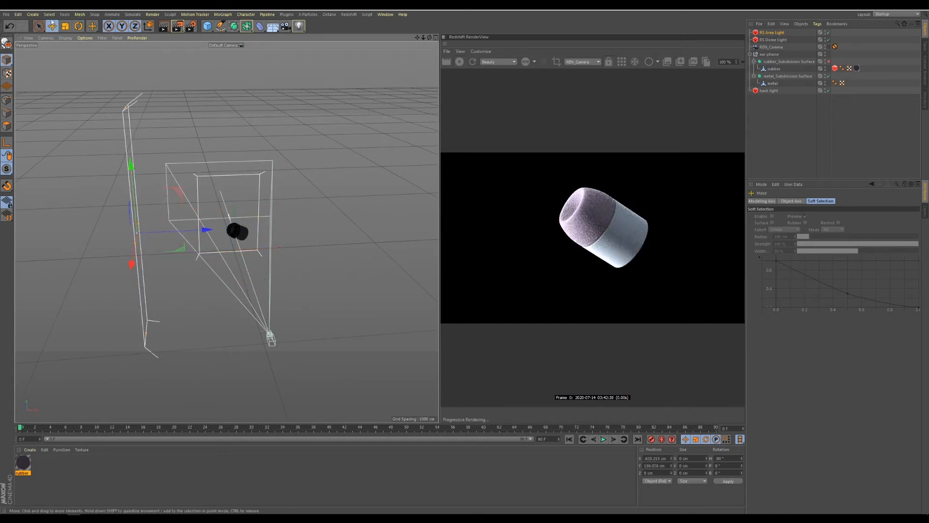
{"action": "left_click", "coordinate": [79, 26]}
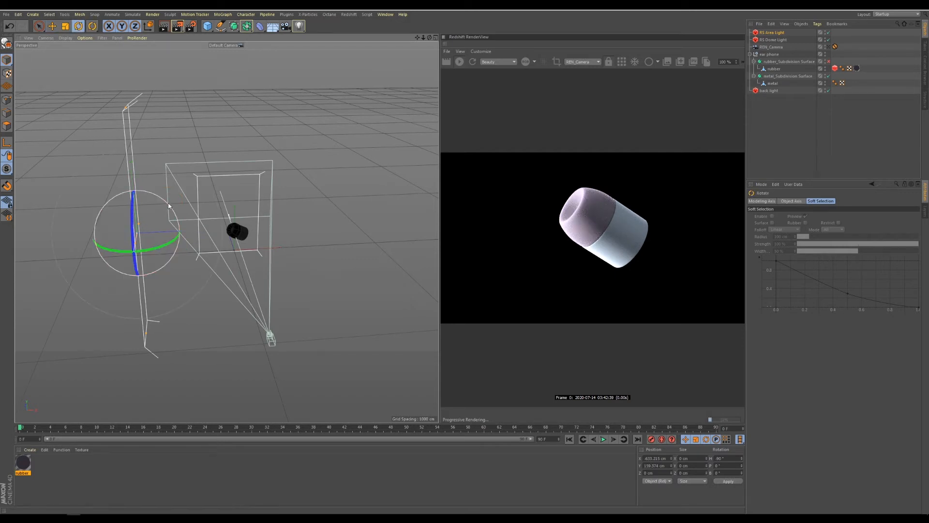
{"action": "left_click_drag", "start_coordinate": [172, 203], "coordinate": [192, 275]}
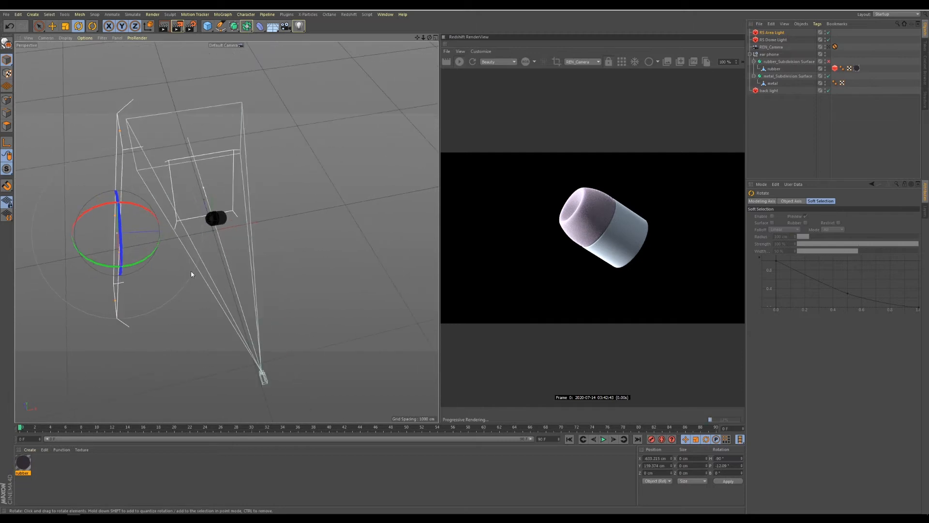
Move the new area light to the end of the object list and rename it LF_light.
{"action": "left_click", "coordinate": [773, 32]}
{"action": "left_click_drag", "start_coordinate": [774, 34], "coordinate": [772, 91]}
{"action": "type", "text": "LF_light"}
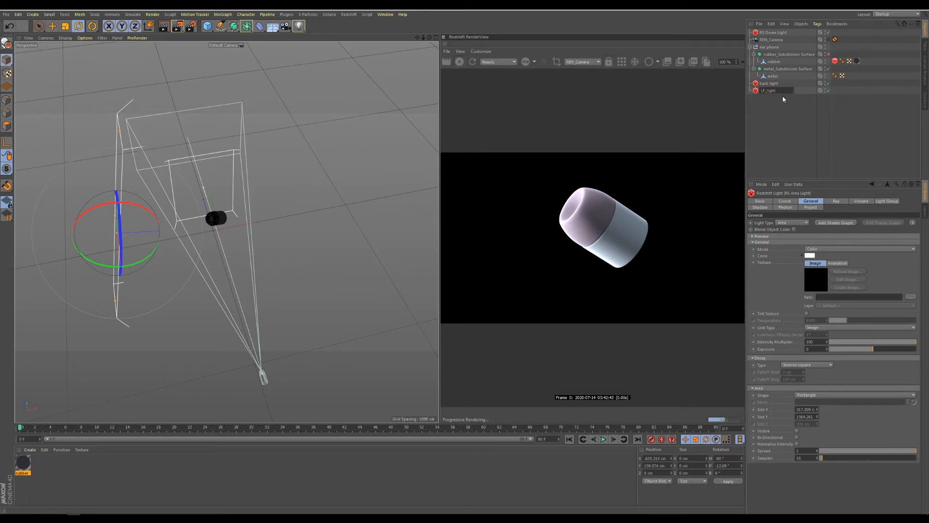
{"action": "key", "text": "Return"}
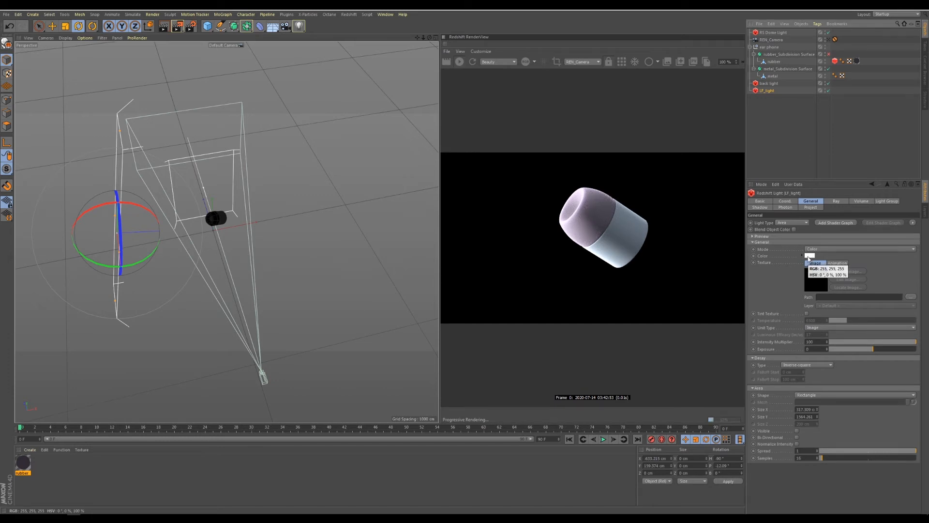
Tint the LF_light colour a pale warm orange with about 20% saturation at full brightness.
{"action": "left_click", "coordinate": [808, 256]}
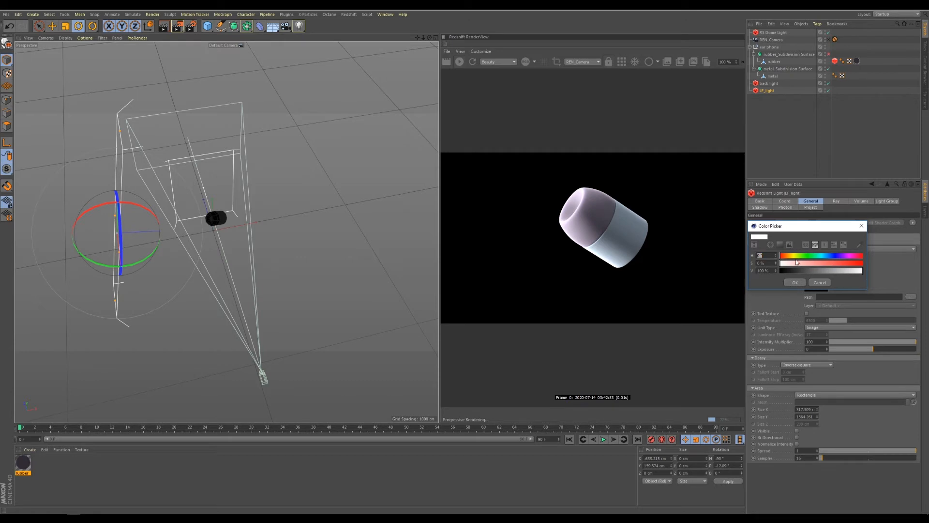
{"action": "left_click", "coordinate": [786, 256]}
{"action": "left_click", "coordinate": [797, 262]}
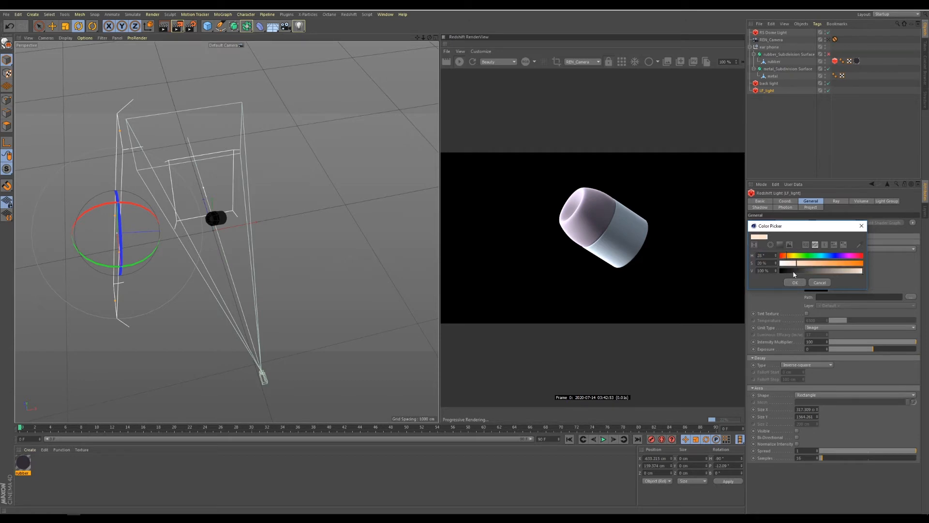
{"action": "left_click", "coordinate": [794, 281]}
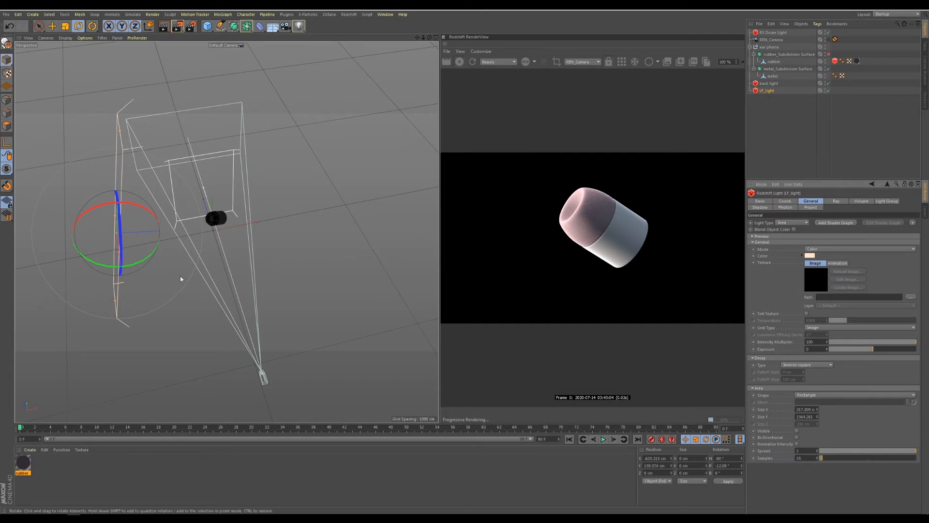
Add another Redshift area light at the earphone and stretch it into a wide, tall vertical strip.
{"action": "left_click_drag", "start_coordinate": [180, 276], "coordinate": [172, 294], "text": "alt"}
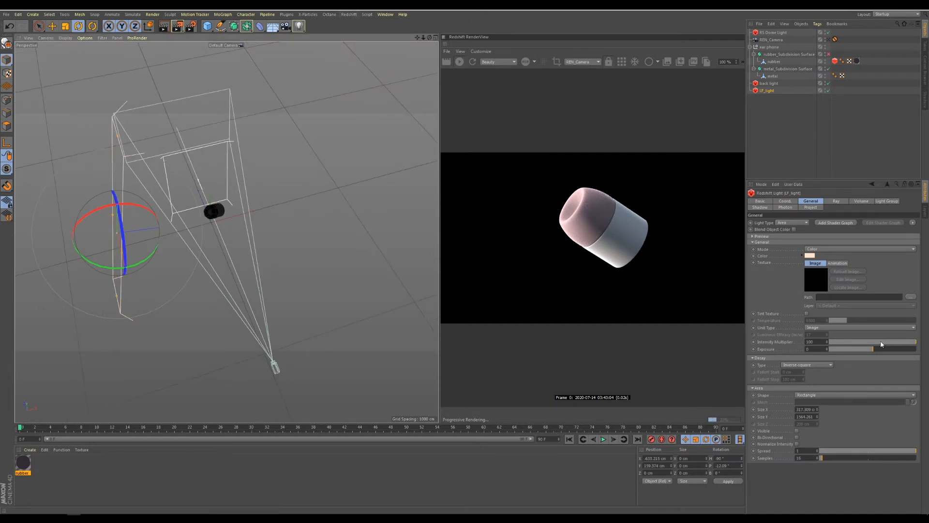
{"action": "left_click", "coordinate": [354, 14]}
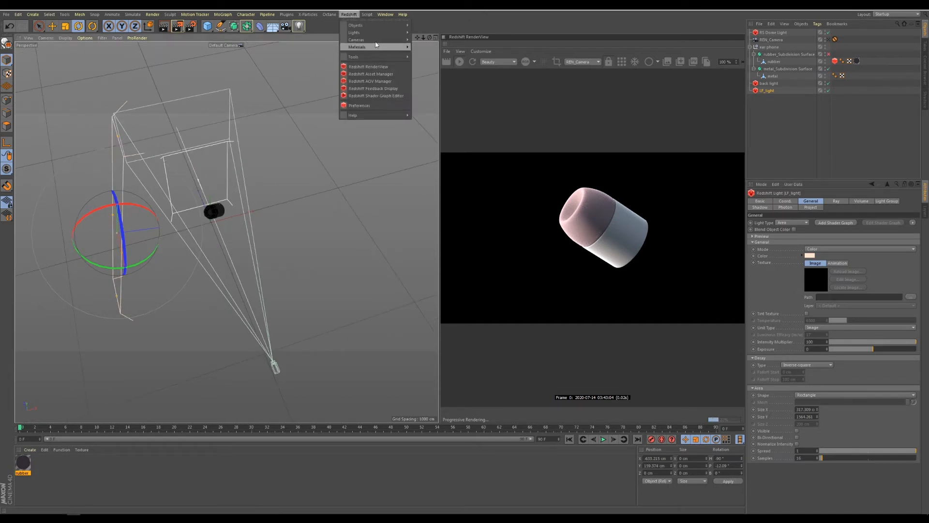
{"action": "mouse_move", "coordinate": [377, 33]}
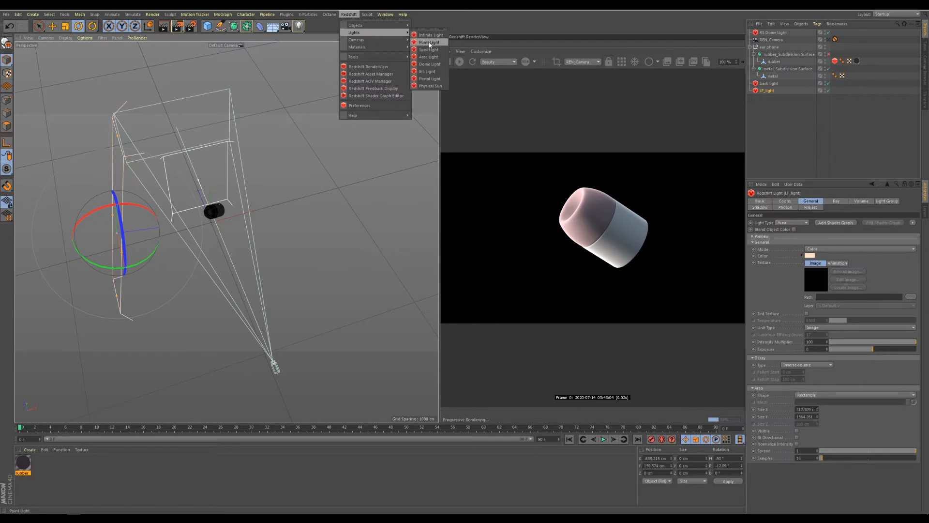
{"action": "left_click", "coordinate": [432, 57]}
{"action": "left_click_drag", "start_coordinate": [199, 265], "coordinate": [213, 315], "text": "alt"}
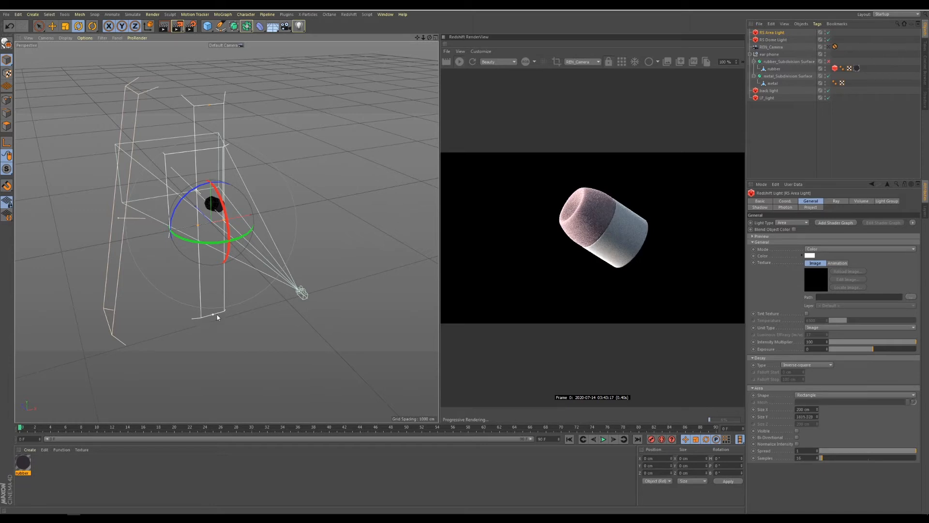
{"action": "left_click_drag", "start_coordinate": [198, 226], "coordinate": [190, 228]}
{"action": "mouse_move", "coordinate": [245, 286]}
{"action": "left_mouse_down", "text": "alt"}
{"action": "mouse_move", "coordinate": [231, 281]}
{"action": "mouse_move", "coordinate": [240, 275]}
{"action": "mouse_move", "coordinate": [244, 283]}
{"action": "left_mouse_up", "text": "alt"}
{"action": "left_click_drag", "start_coordinate": [213, 317], "coordinate": [214, 323]}
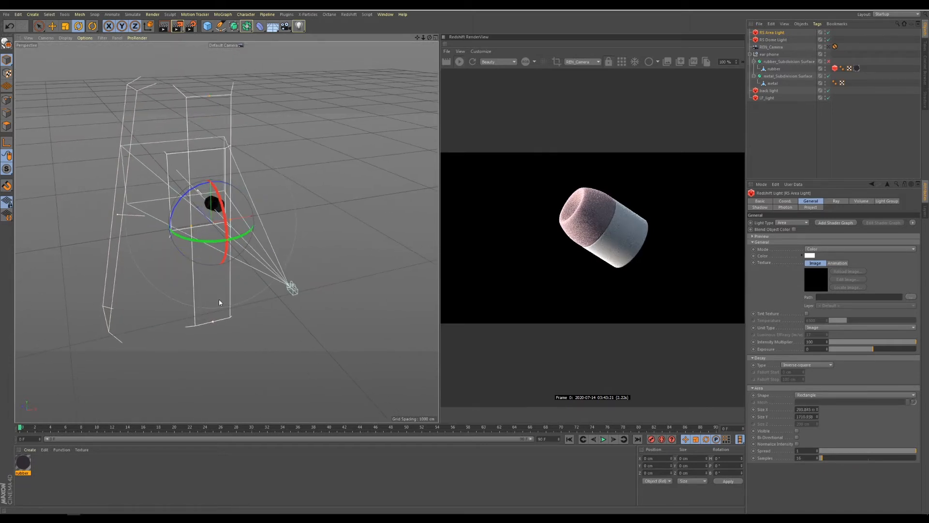
Turn the new area light 90°, move it to the earphone's right side opposite LF_light, and raise it about 501 cm.
{"action": "left_click_drag", "start_coordinate": [212, 209], "coordinate": [254, 234], "text": "alt"}
{"action": "left_click_drag", "start_coordinate": [297, 292], "coordinate": [285, 343], "text": "alt"}
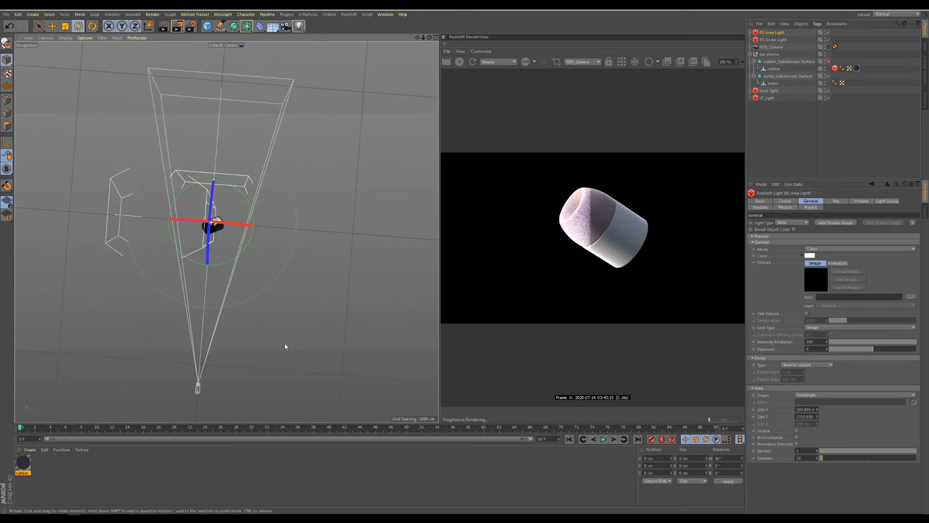
{"action": "left_click", "coordinate": [52, 26]}
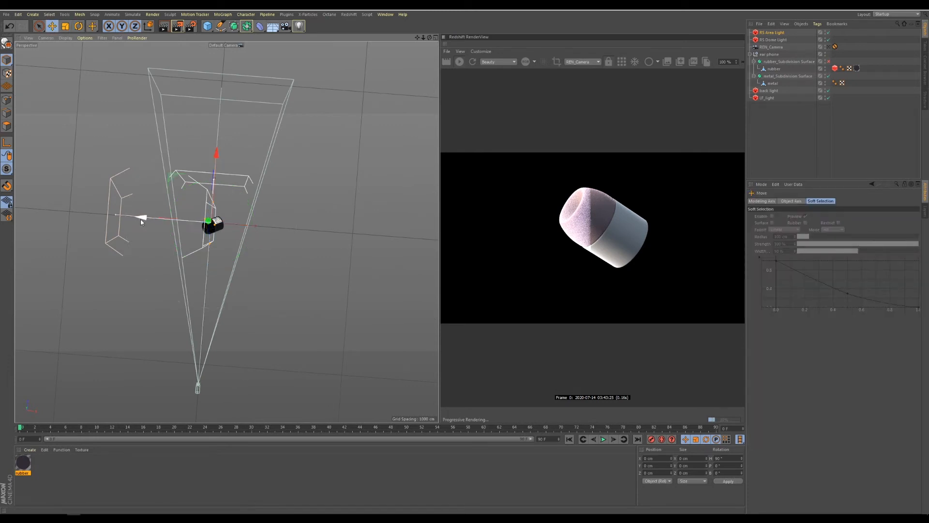
{"action": "left_click_drag", "start_coordinate": [189, 222], "coordinate": [256, 255]}
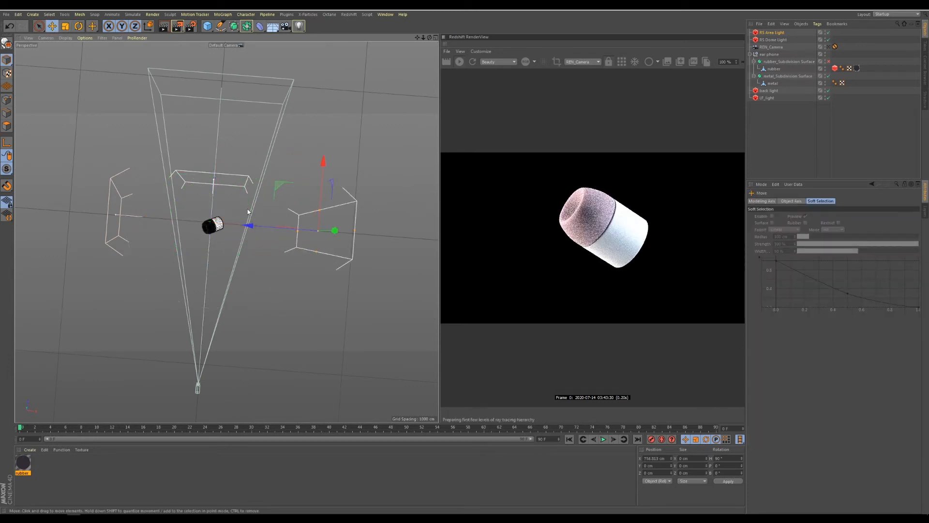
{"action": "left_click_drag", "start_coordinate": [291, 311], "coordinate": [266, 209], "text": "alt"}
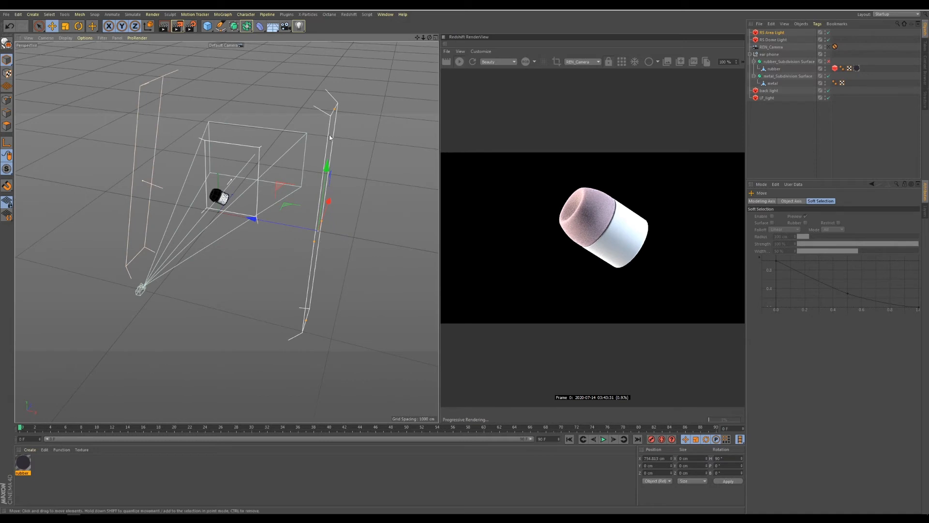
{"action": "left_click_drag", "start_coordinate": [328, 169], "coordinate": [337, 94]}
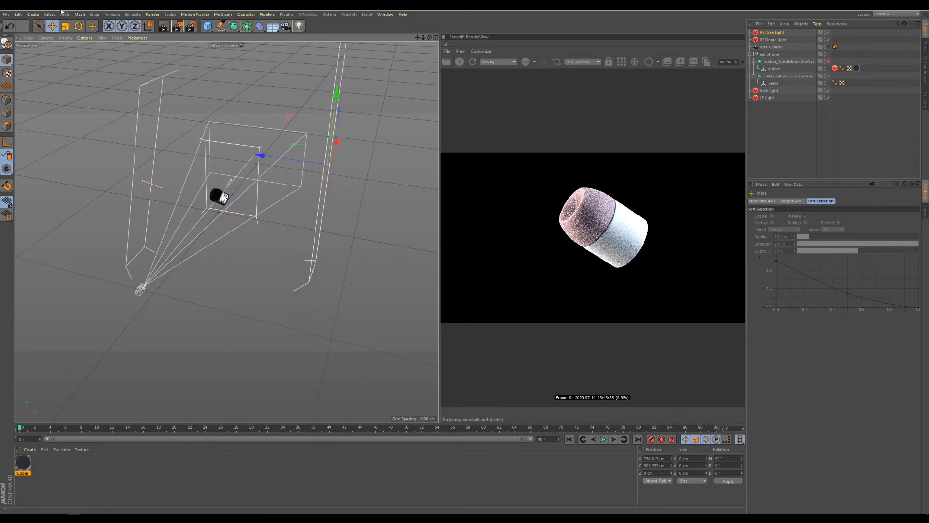
Tilt the raised area light about 19° down toward the earphone.
{"action": "left_click", "coordinate": [78, 26]}
{"action": "left_click_drag", "start_coordinate": [367, 146], "coordinate": [354, 131]}
{"action": "left_click_drag", "start_coordinate": [340, 193], "coordinate": [358, 166], "text": "alt"}
{"action": "middle_click_drag", "start_coordinate": [358, 165], "coordinate": [357, 187], "text": "alt"}
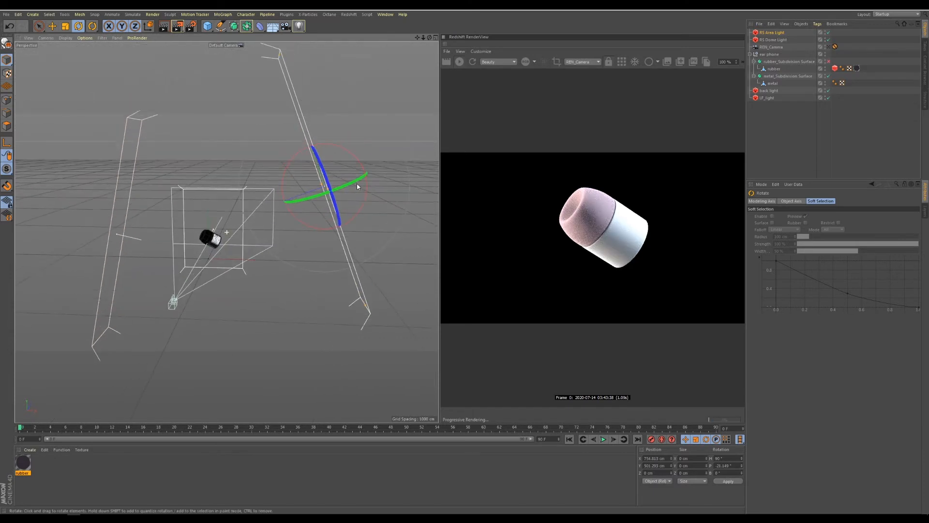
{"action": "left_click_drag", "start_coordinate": [366, 197], "coordinate": [365, 200]}
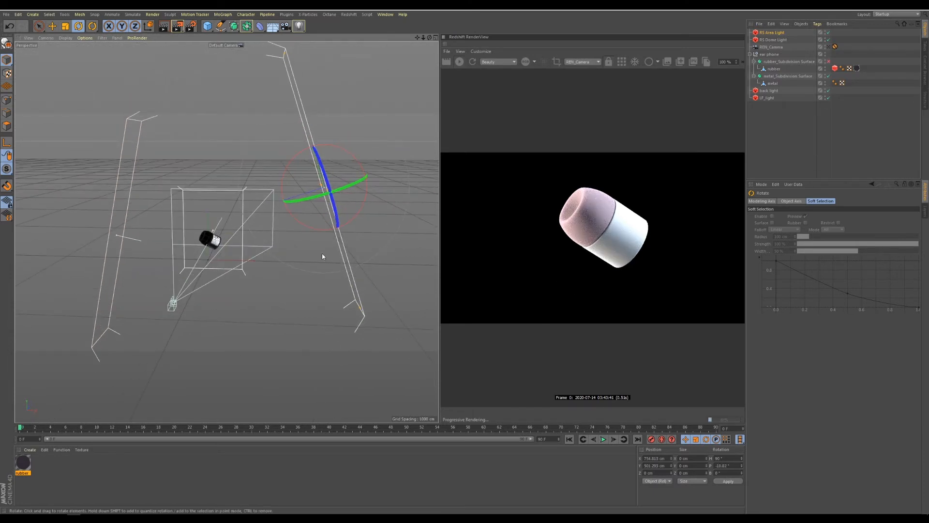
Move the new area light to the end of the object list and rename it RT_light.
{"action": "left_click_drag", "start_coordinate": [321, 254], "coordinate": [369, 270], "text": "alt"}
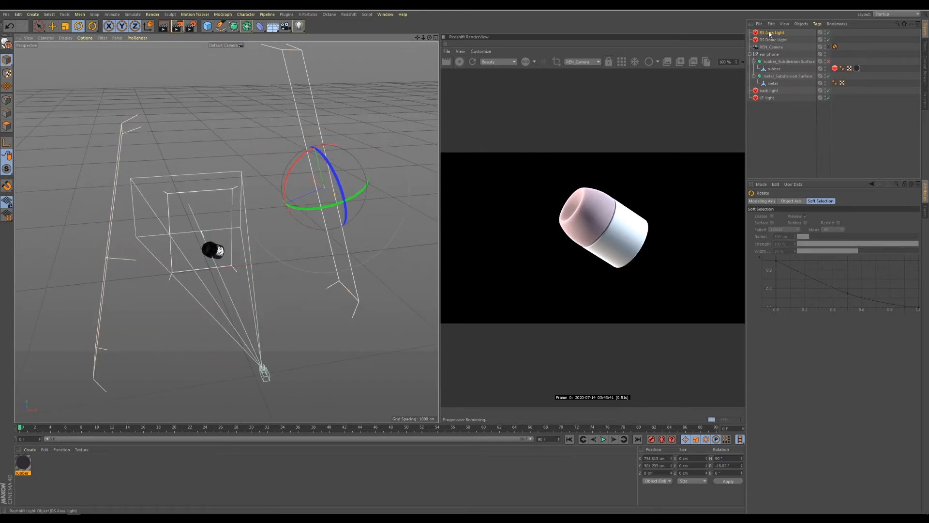
{"action": "left_click_drag", "start_coordinate": [773, 32], "coordinate": [780, 114]}
{"action": "double_click", "coordinate": [765, 98]}
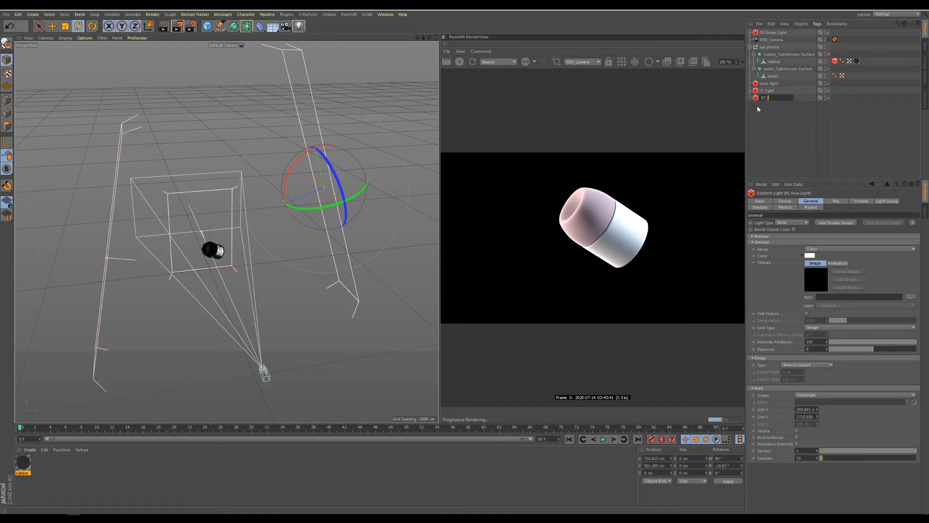
{"action": "type", "text": "RT_light"}
{"action": "key", "text": "Return"}
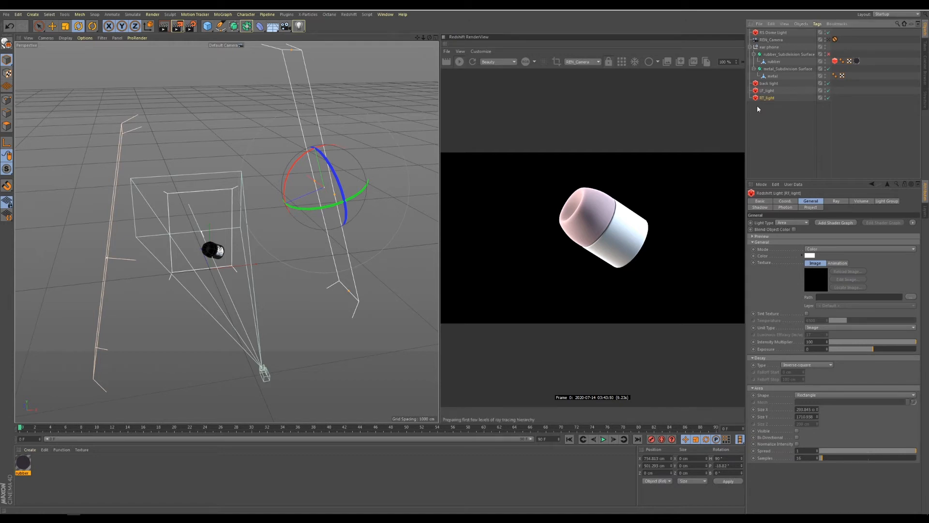
Tint the RT_light colour a pale violet with about 25% saturation at full brightness.
{"action": "left_click", "coordinate": [811, 256]}
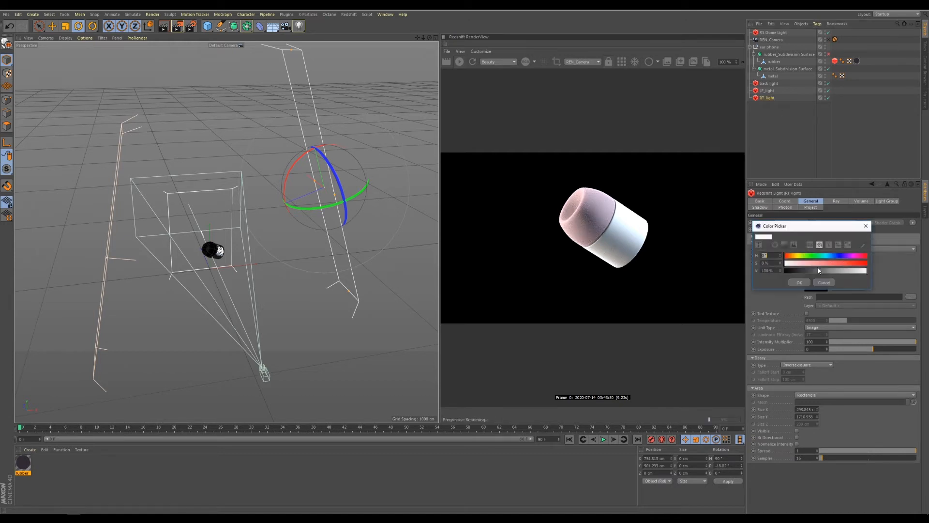
{"action": "left_click", "coordinate": [849, 256]}
{"action": "left_click", "coordinate": [846, 255]}
{"action": "left_click", "coordinate": [806, 263]}
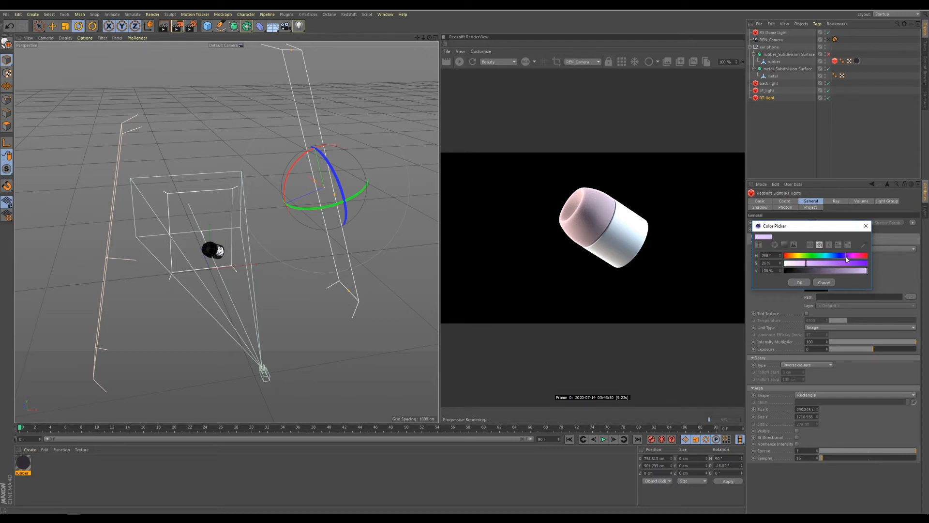
{"action": "left_click", "coordinate": [797, 283]}
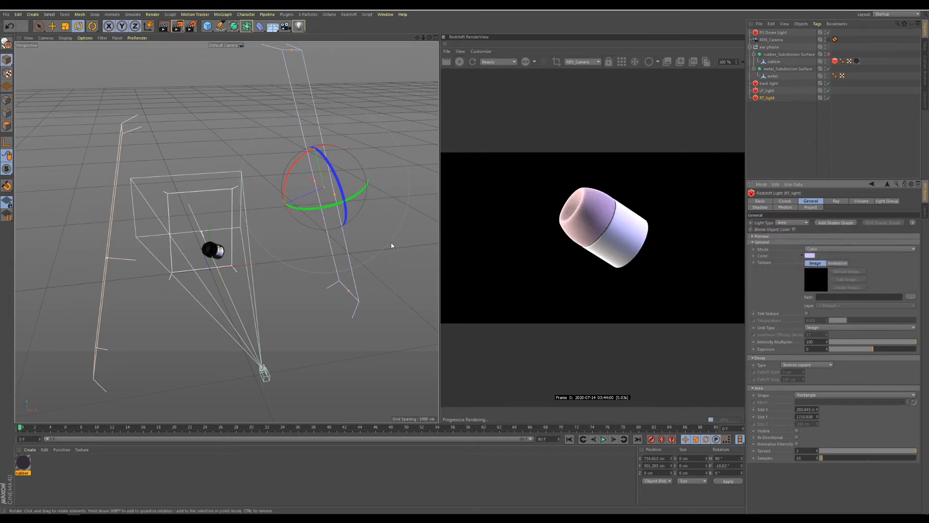
Reduce the diffuse ray contribution of RT_light to about 0.48 and of LF_light to about 0.43.
{"action": "mouse_move", "coordinate": [238, 242]}
{"action": "left_mouse_down", "text": "alt"}
{"action": "mouse_move", "coordinate": [243, 271]}
{"action": "mouse_move", "coordinate": [239, 255]}
{"action": "left_mouse_up", "text": "alt"}
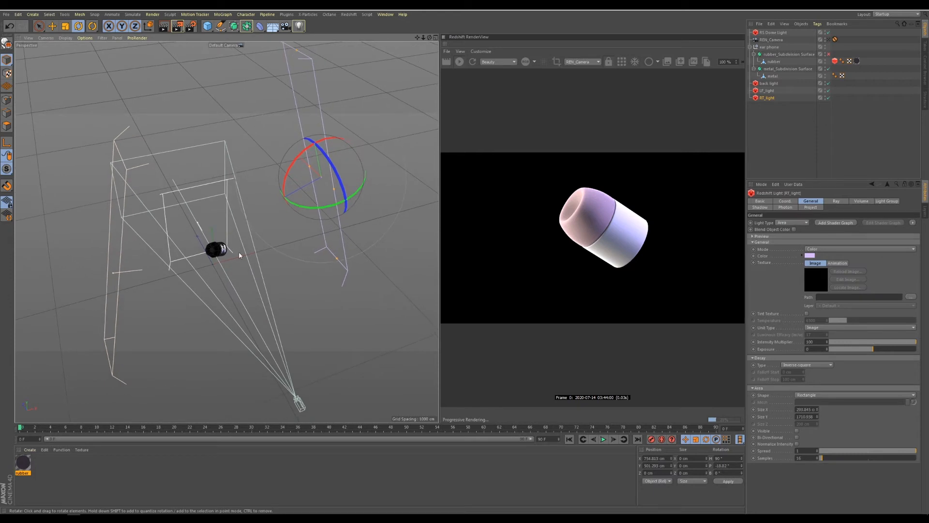
{"action": "left_click", "coordinate": [838, 203]}
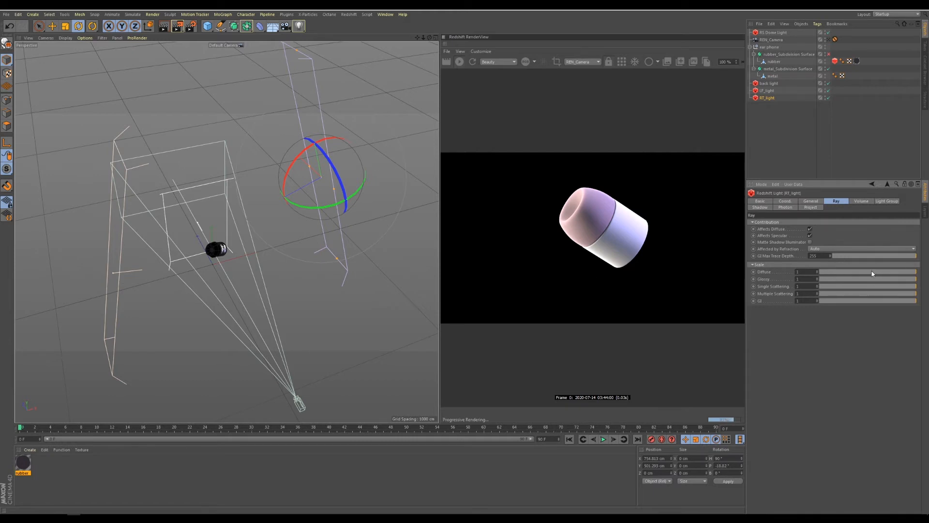
{"action": "left_click_drag", "start_coordinate": [869, 271], "coordinate": [856, 271]}
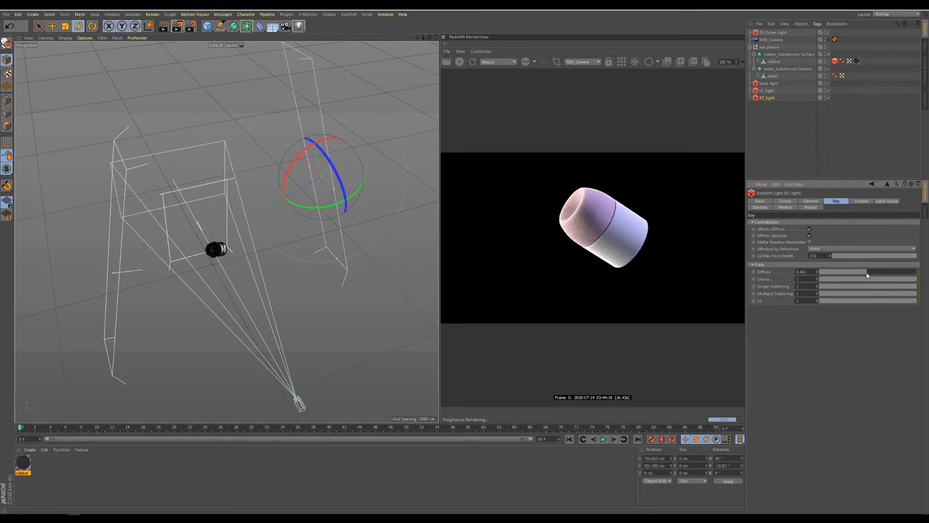
{"action": "left_click", "coordinate": [766, 90]}
{"action": "left_click_drag", "start_coordinate": [865, 272], "coordinate": [861, 271]}
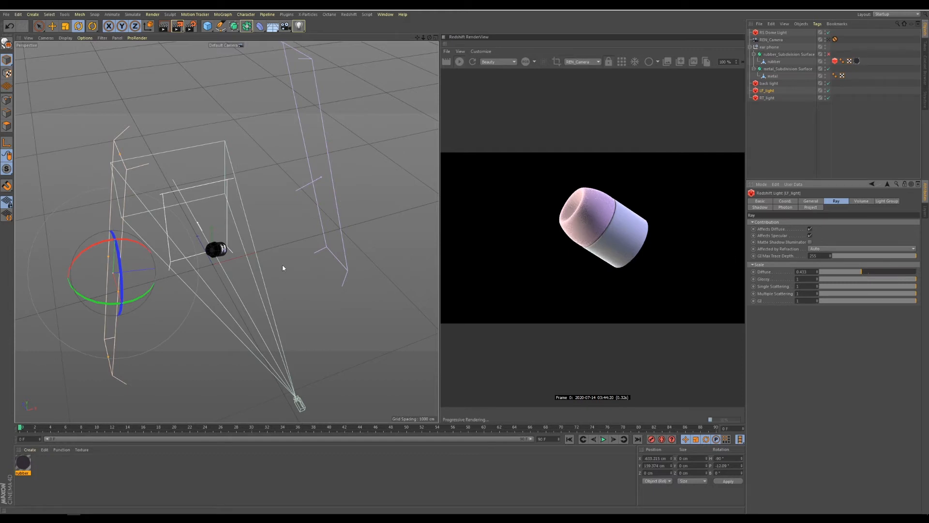
Set the rubber material's reflection roughness to 0 and reflection weight to about 0.5, and close its shader graph.
{"action": "double_click", "coordinate": [23, 462]}
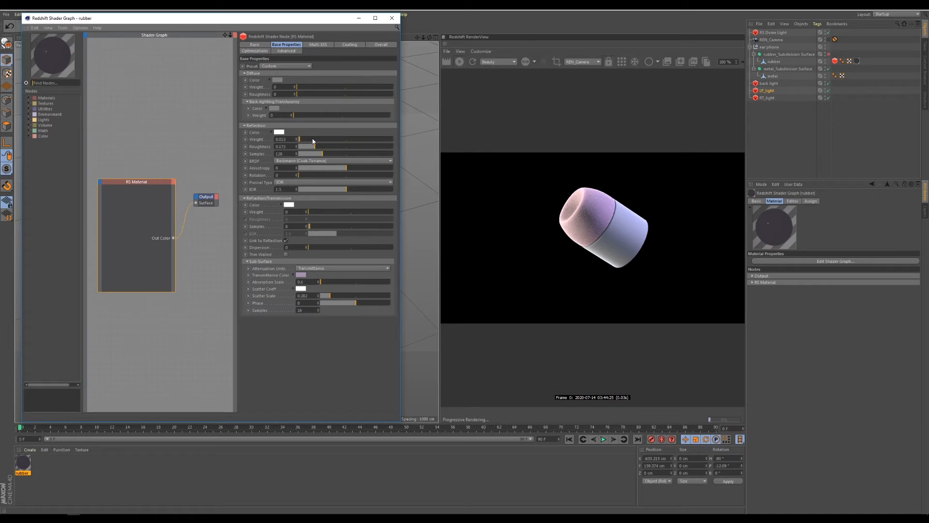
{"action": "mouse_move", "coordinate": [312, 141]}
{"action": "left_mouse_down"}
{"action": "mouse_move", "coordinate": [333, 141]}
{"action": "mouse_move", "coordinate": [296, 146]}
{"action": "left_mouse_up"}
{"action": "left_click_drag", "start_coordinate": [337, 139], "coordinate": [341, 139]}
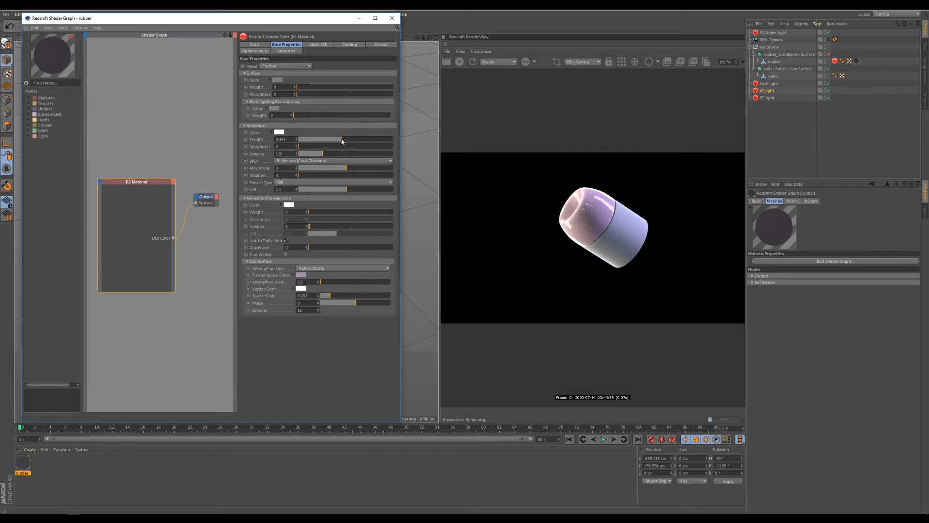
{"action": "left_click_drag", "start_coordinate": [342, 139], "coordinate": [322, 140]}
{"action": "left_click_drag", "start_coordinate": [337, 141], "coordinate": [347, 140]}
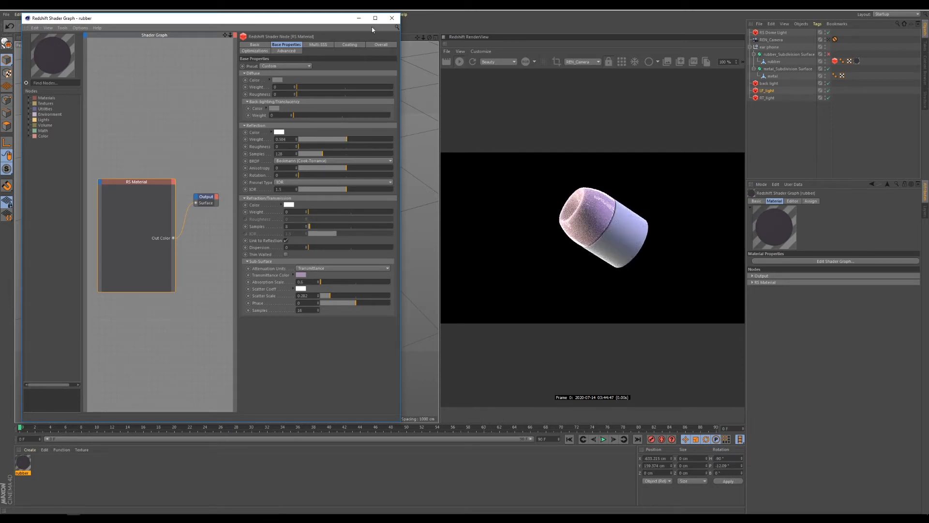
{"action": "left_click_drag", "start_coordinate": [329, 19], "coordinate": [370, 304]}
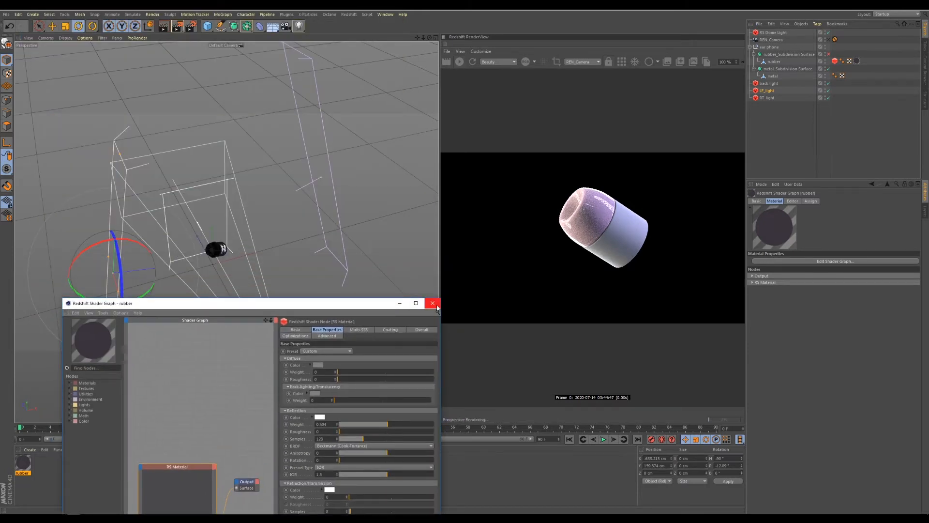
{"action": "left_click", "coordinate": [436, 305]}
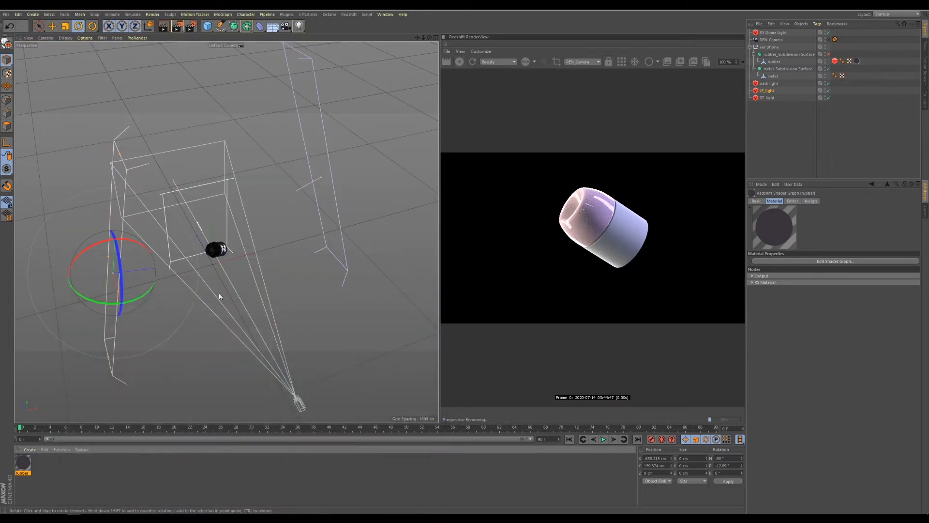
Create a new Redshift material and name it metal.
{"action": "left_click_drag", "start_coordinate": [220, 296], "coordinate": [229, 253], "text": "alt"}
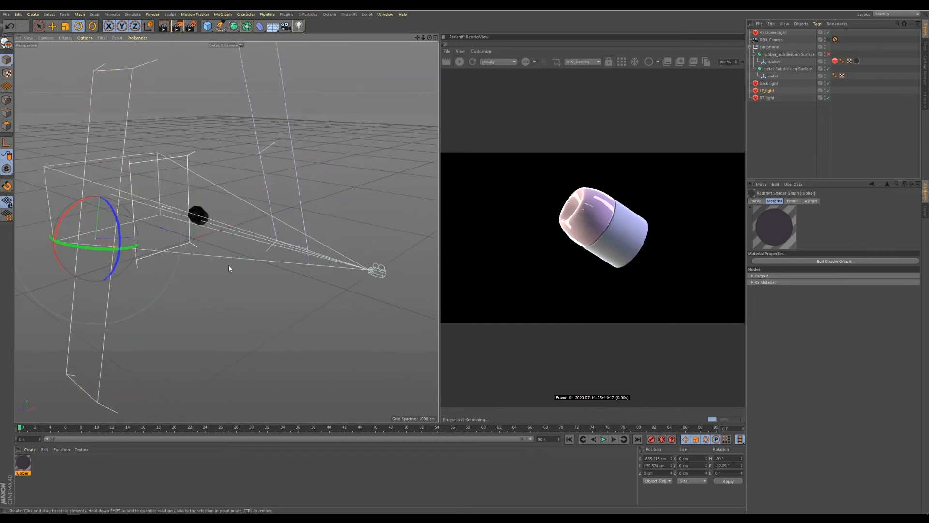
{"action": "left_click", "coordinate": [61, 475]}
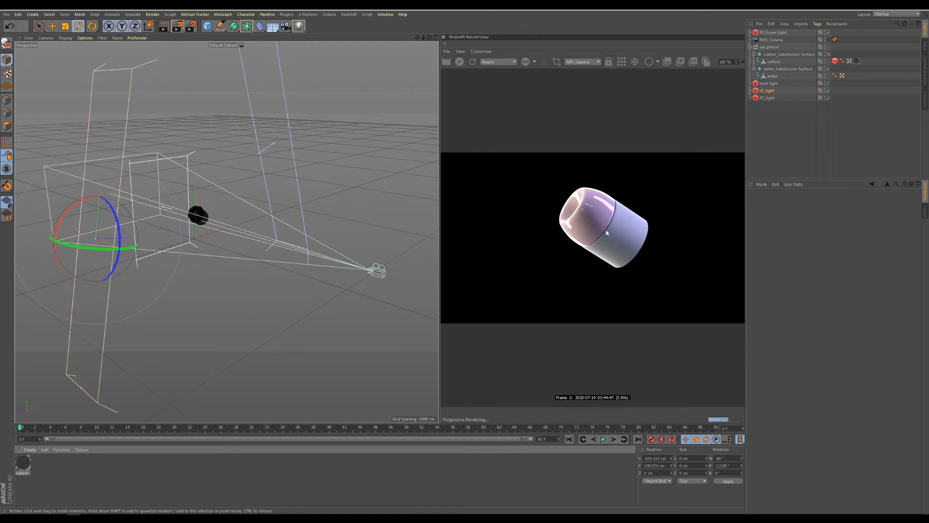
{"action": "left_click", "coordinate": [32, 450]}
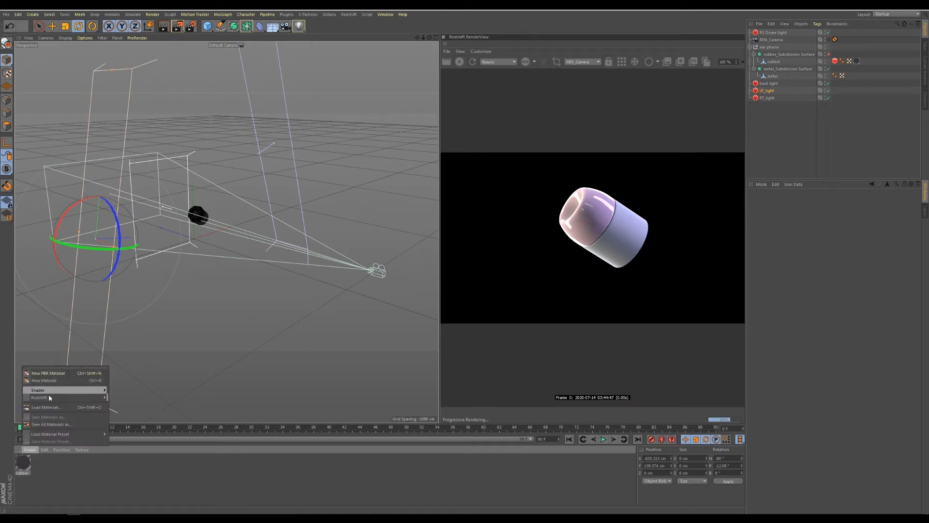
{"action": "mouse_move", "coordinate": [48, 397]}
{"action": "mouse_move", "coordinate": [118, 397]}
{"action": "left_click", "coordinate": [148, 397]}
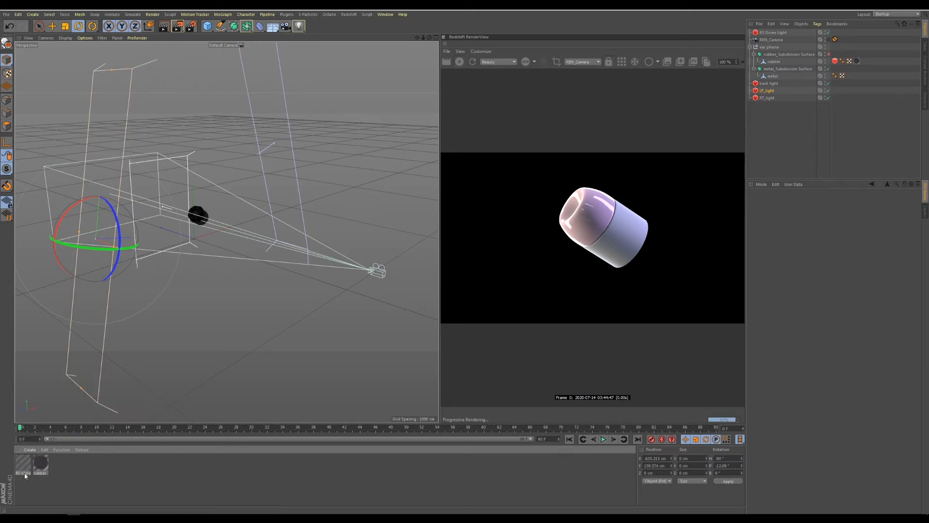
{"action": "double_click", "coordinate": [23, 473]}
{"action": "type", "text": "metal"}
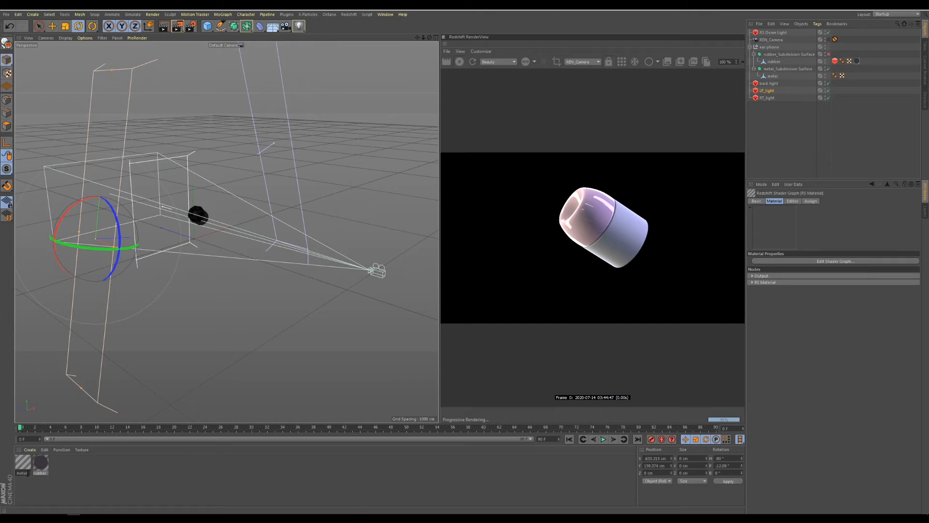
Open the metal material's shader graph, enlarge its RS Material node, and assign the material to the metal object.
{"action": "left_click", "coordinate": [27, 474]}
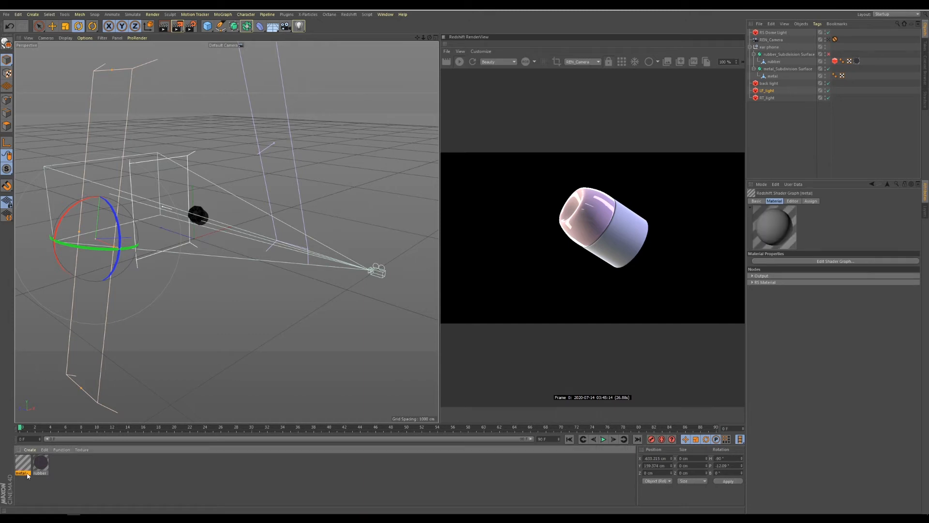
{"action": "double_click", "coordinate": [27, 467]}
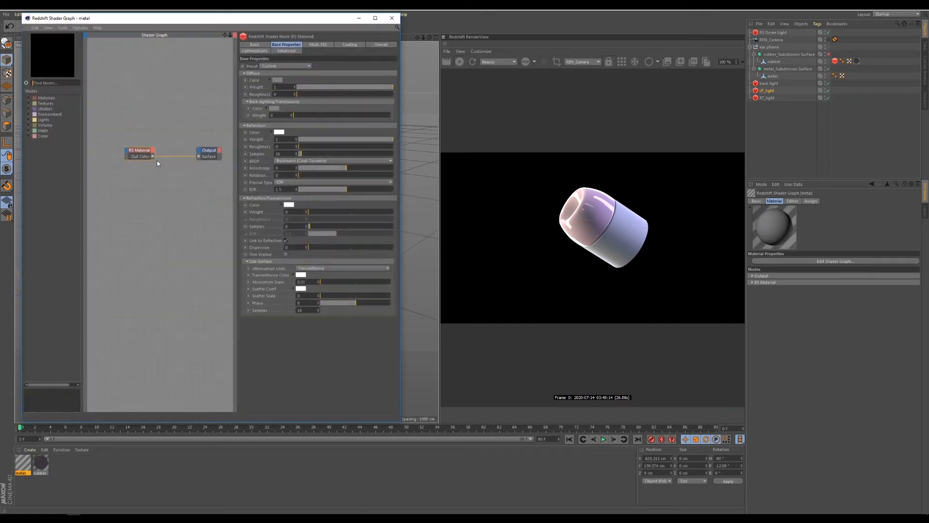
{"action": "left_click_drag", "start_coordinate": [154, 160], "coordinate": [177, 215]}
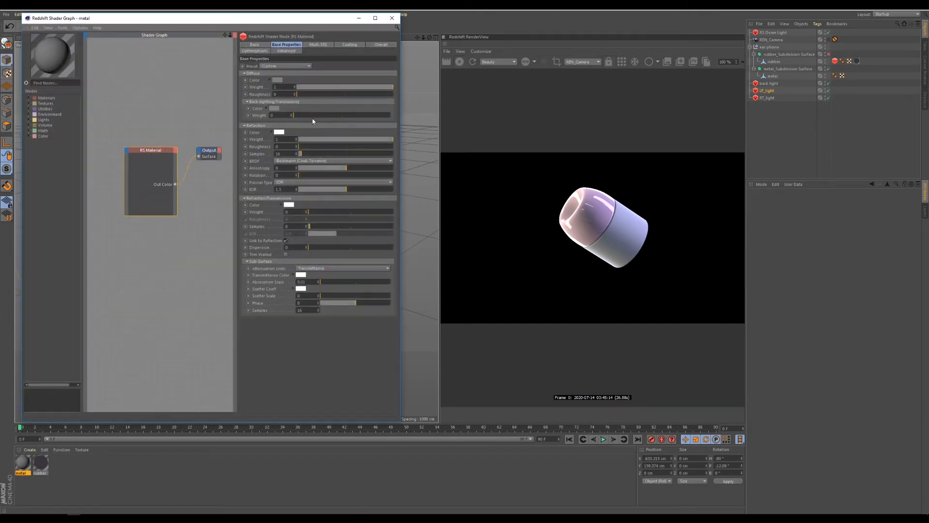
{"action": "left_click_drag", "start_coordinate": [294, 21], "coordinate": [309, 46]}
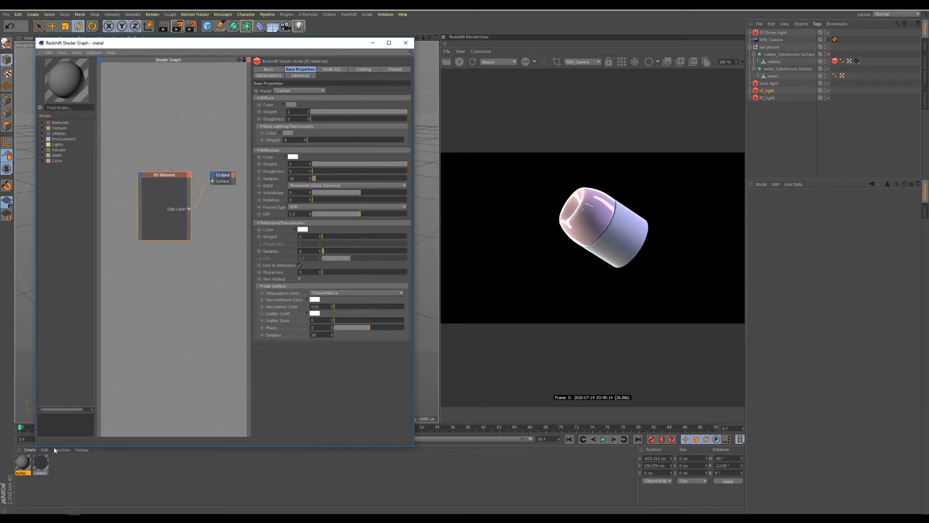
{"action": "left_click_drag", "start_coordinate": [21, 464], "coordinate": [772, 75]}
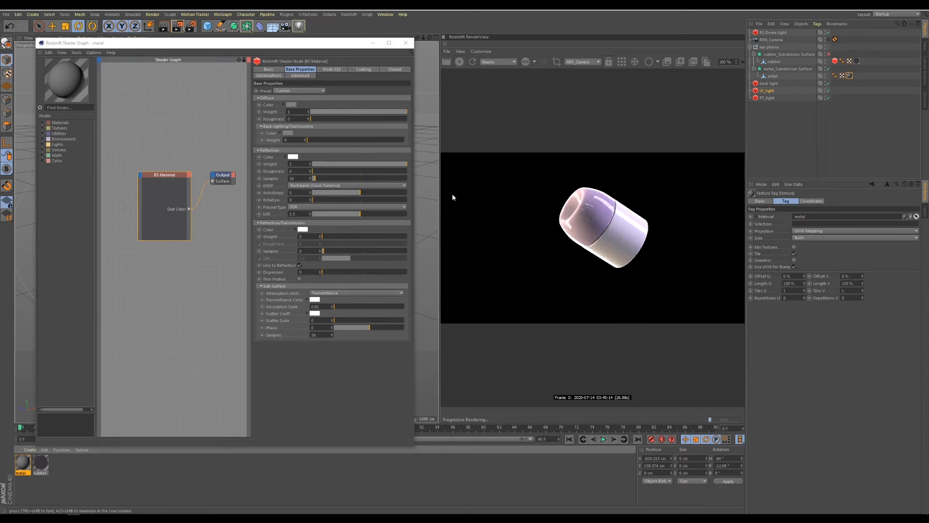
Set the metal material's diffuse colour to a blue with about 70% saturation and 50% brightness.
{"action": "left_click", "coordinate": [291, 104]}
{"action": "left_click", "coordinate": [310, 103]}
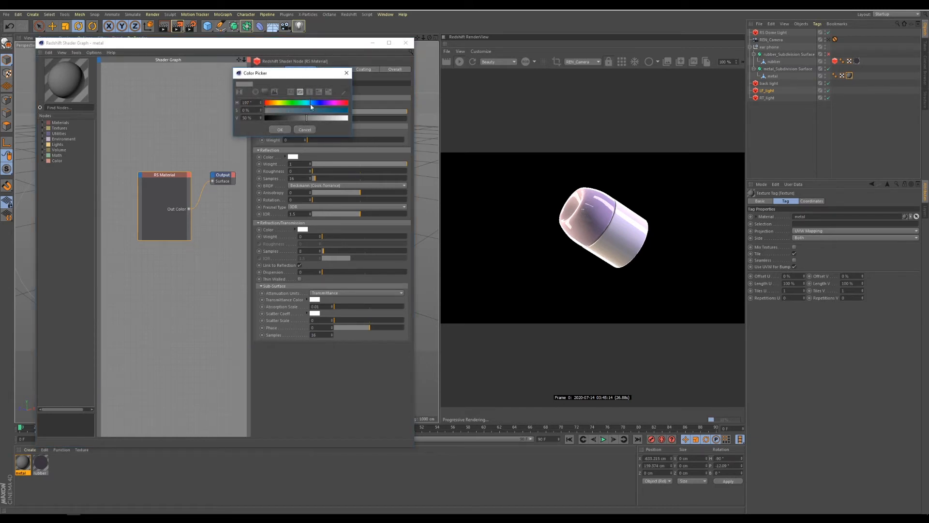
{"action": "left_click_drag", "start_coordinate": [310, 104], "coordinate": [314, 107]}
{"action": "left_click", "coordinate": [323, 111]}
{"action": "left_click", "coordinate": [281, 130]}
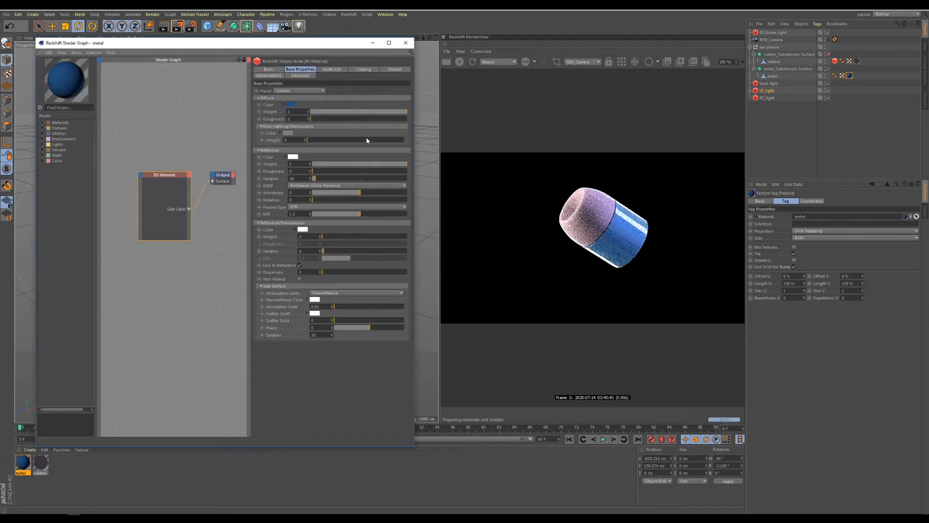
{"action": "left_click", "coordinate": [291, 104]}
{"action": "left_click", "coordinate": [312, 106]}
{"action": "left_click", "coordinate": [312, 105]}
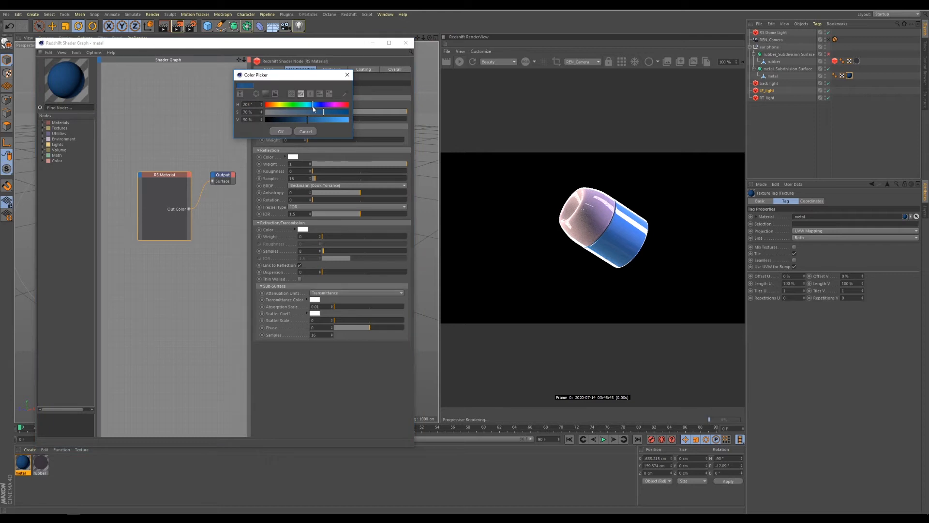
{"action": "left_click", "coordinate": [280, 131]}
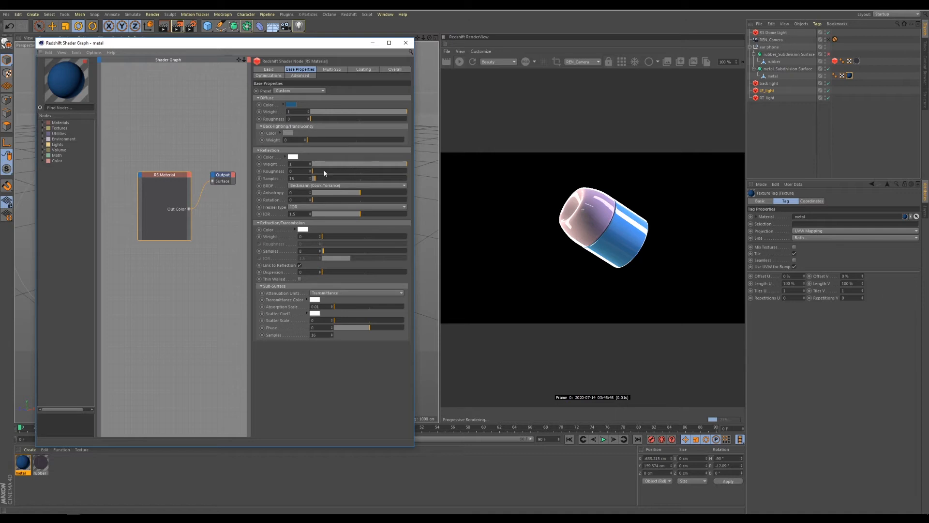
Reduce the metal material's reflection weight to about 0.063.
{"action": "left_click_drag", "start_coordinate": [352, 166], "coordinate": [336, 166]}
{"action": "left_click", "coordinate": [316, 164]}
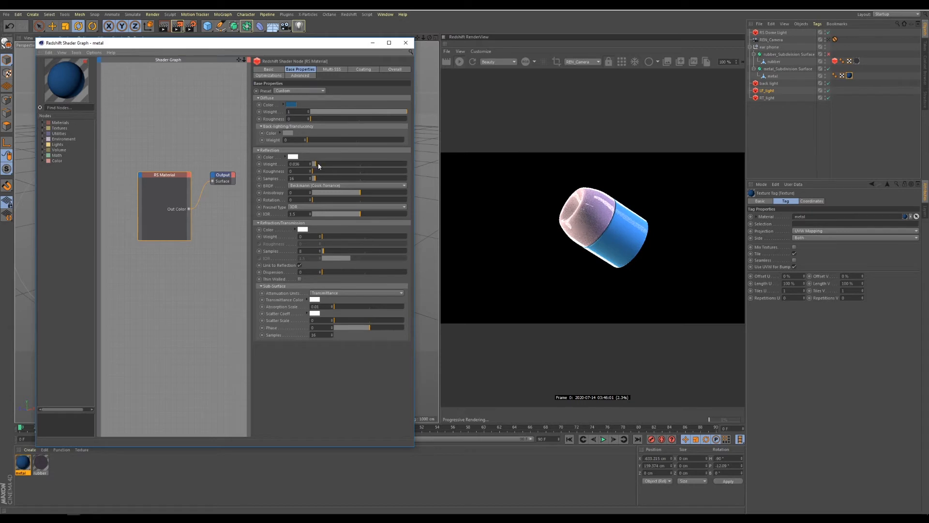
{"action": "left_click", "coordinate": [319, 165]}
Set the metal material's back-lighting colour to a purple with hue about 272° and its weight to about 0.07.
{"action": "left_click", "coordinate": [287, 133]}
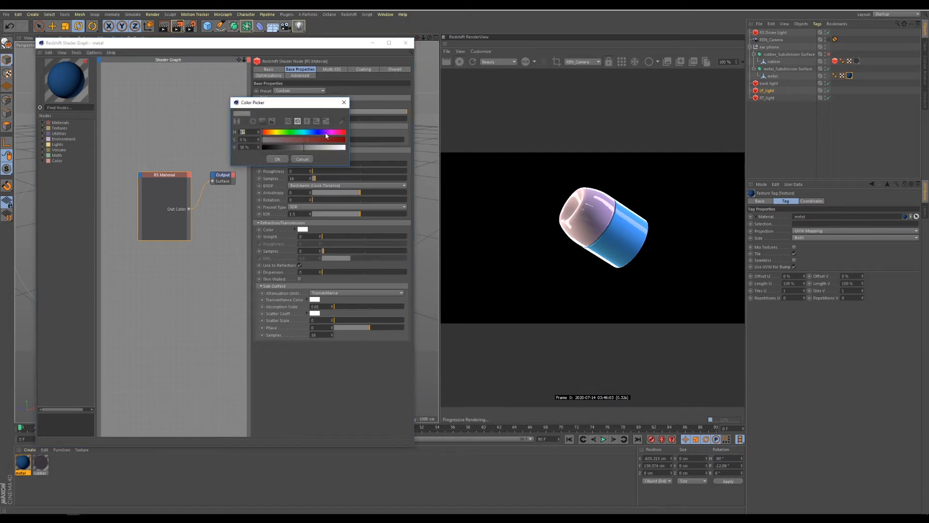
{"action": "left_click", "coordinate": [325, 133]}
{"action": "left_click", "coordinate": [325, 141]}
{"action": "left_click", "coordinate": [325, 147]}
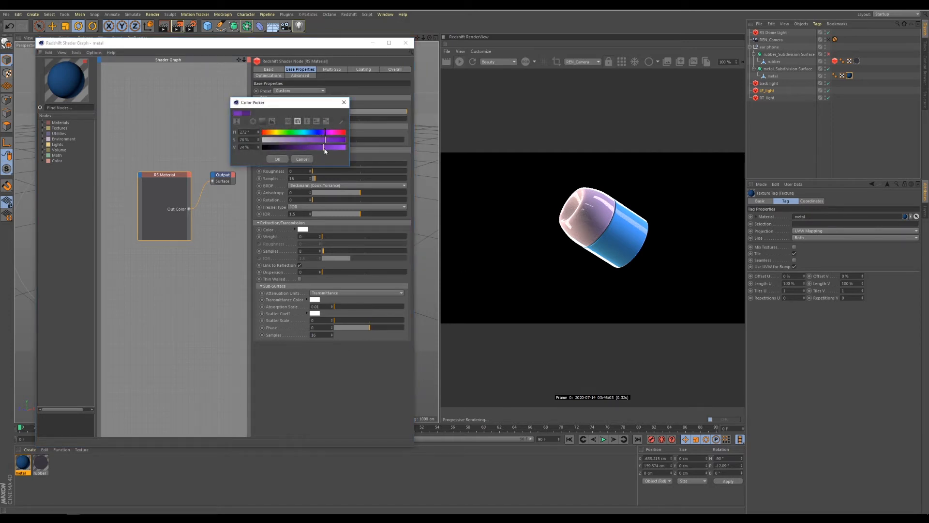
{"action": "left_click", "coordinate": [283, 159]}
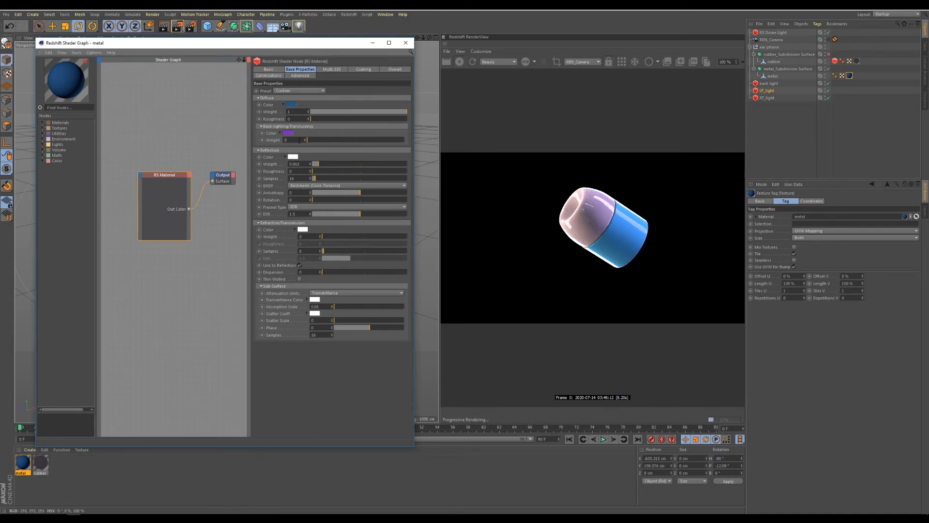
{"action": "left_click_drag", "start_coordinate": [311, 140], "coordinate": [318, 144]}
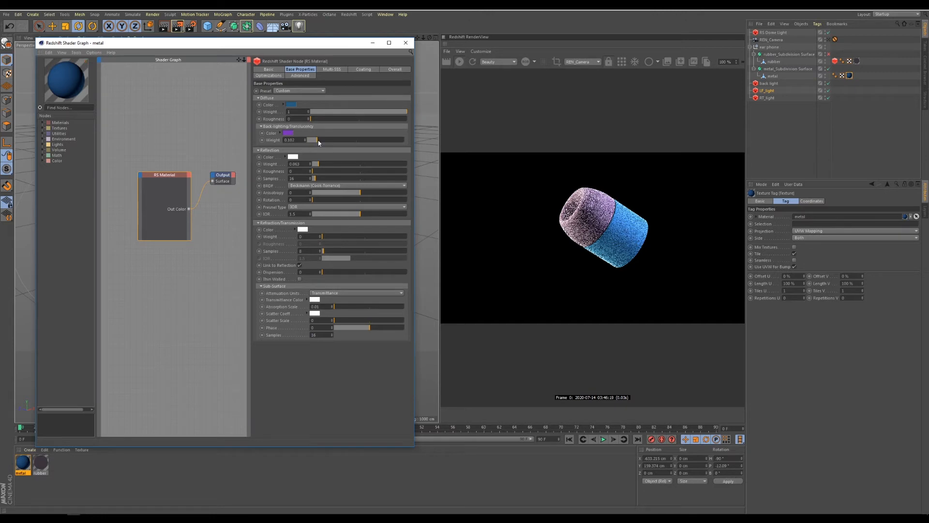
{"action": "left_click_drag", "start_coordinate": [305, 141], "coordinate": [319, 144]}
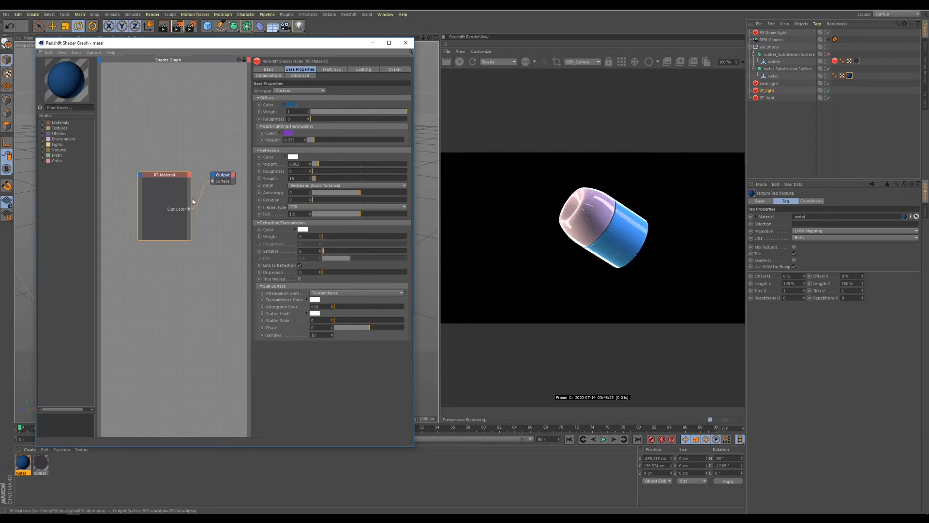
Raise the metal material's reflection weight slightly and close its shader graph.
{"action": "left_click", "coordinate": [172, 183]}
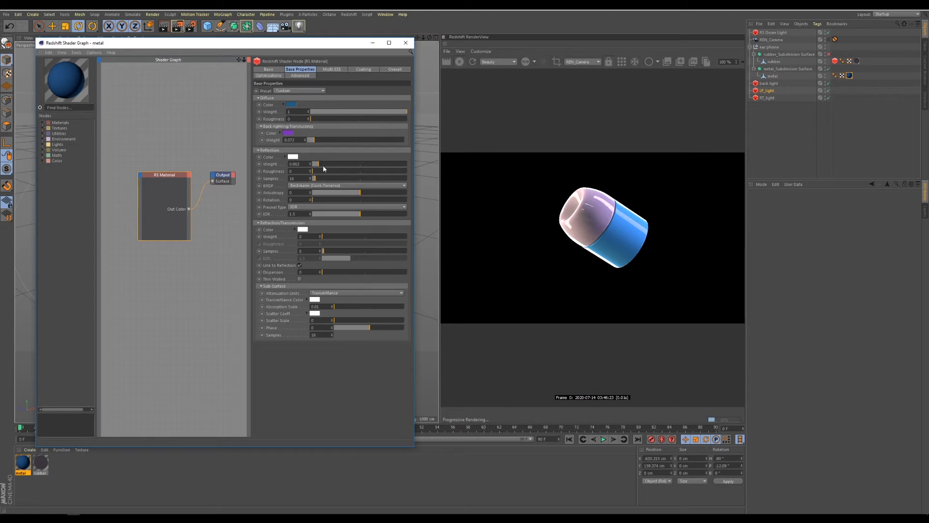
{"action": "left_click_drag", "start_coordinate": [321, 164], "coordinate": [326, 165]}
{"action": "left_click", "coordinate": [405, 42]}
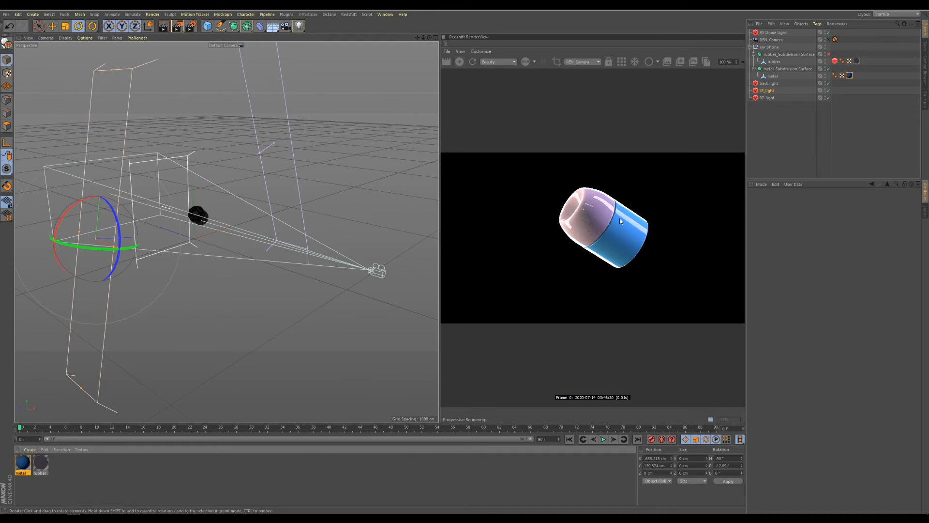
Widen the RT_light area light in the viewport.
{"action": "left_click", "coordinate": [272, 145]}
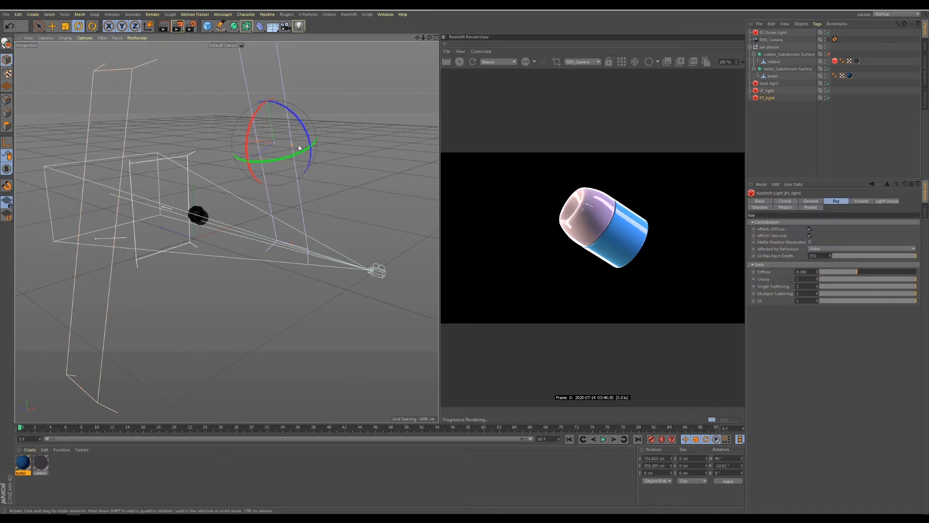
{"action": "left_click_drag", "start_coordinate": [295, 146], "coordinate": [312, 147]}
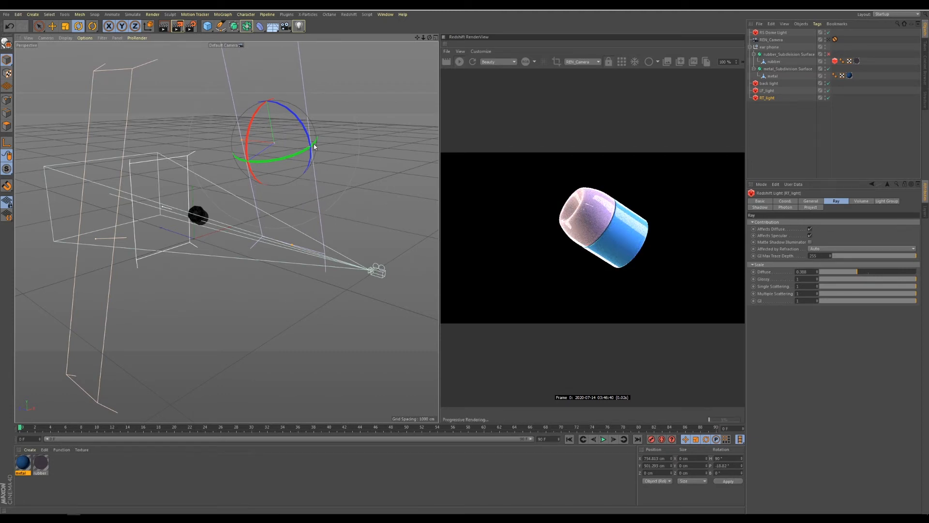
Shift LF_light back and forth along its width to test the reflections, and settle it at about Z -7 cm.
{"action": "left_click", "coordinate": [97, 240]}
{"action": "left_click_drag", "start_coordinate": [118, 292], "coordinate": [192, 126], "text": "alt"}
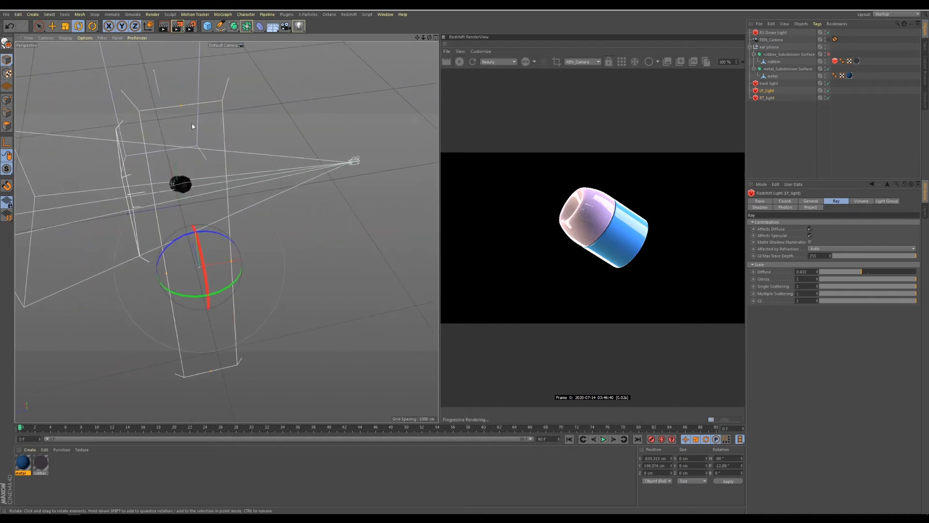
{"action": "key", "text": "e"}
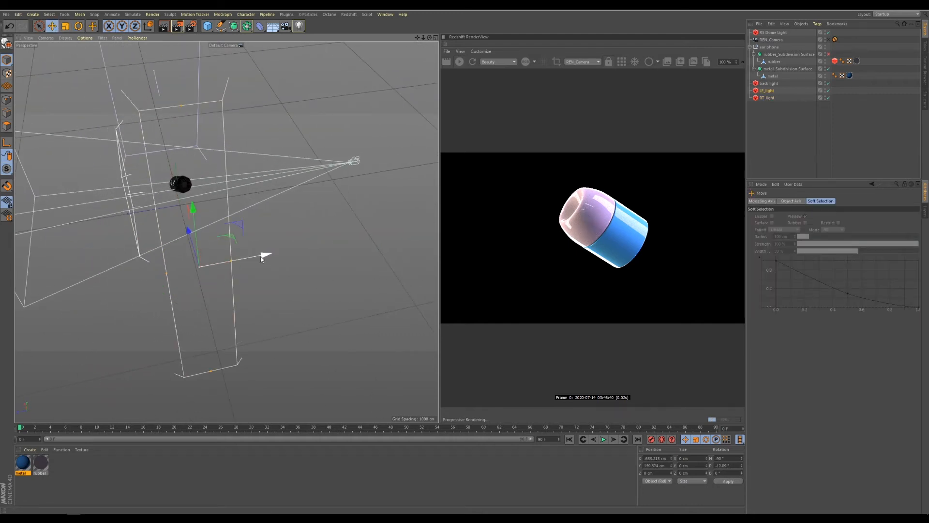
{"action": "left_click_drag", "start_coordinate": [261, 258], "coordinate": [216, 271]}
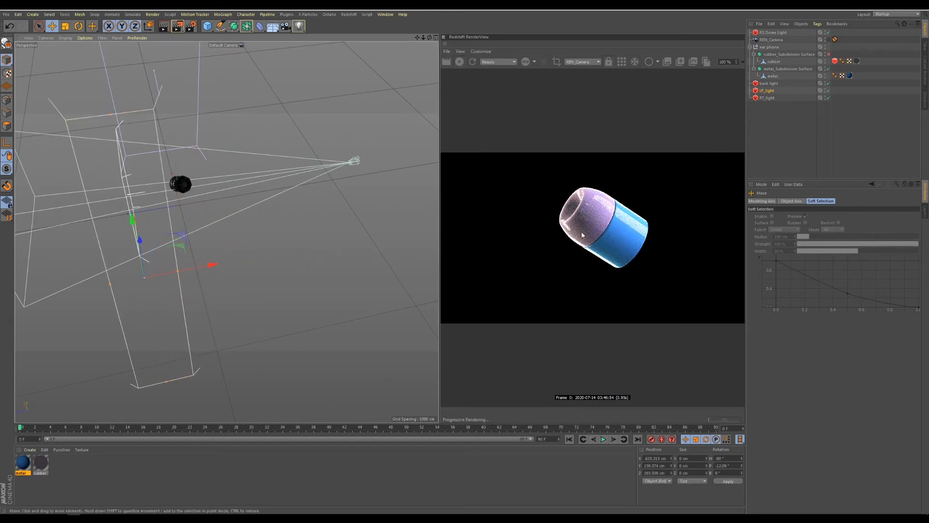
{"action": "key", "text": "ctrl+z"}
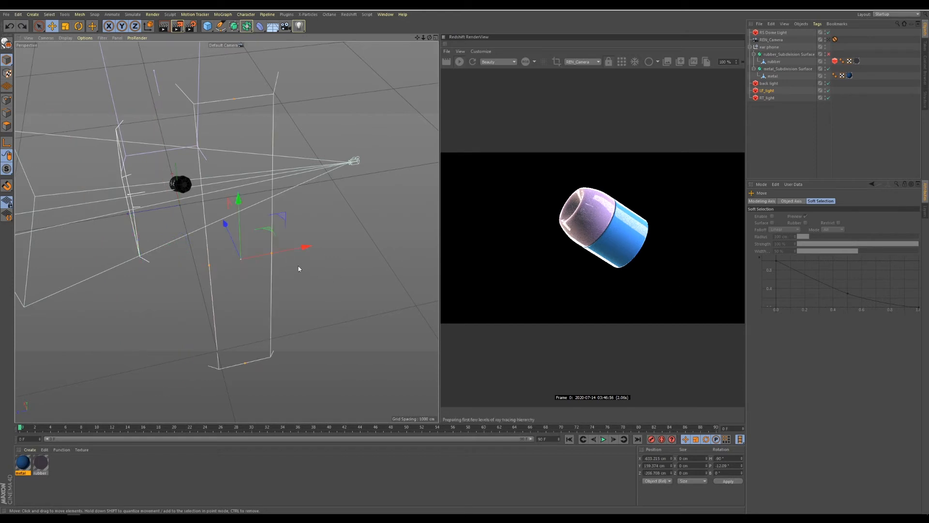
{"action": "left_click_drag", "start_coordinate": [298, 268], "coordinate": [306, 273], "text": "alt"}
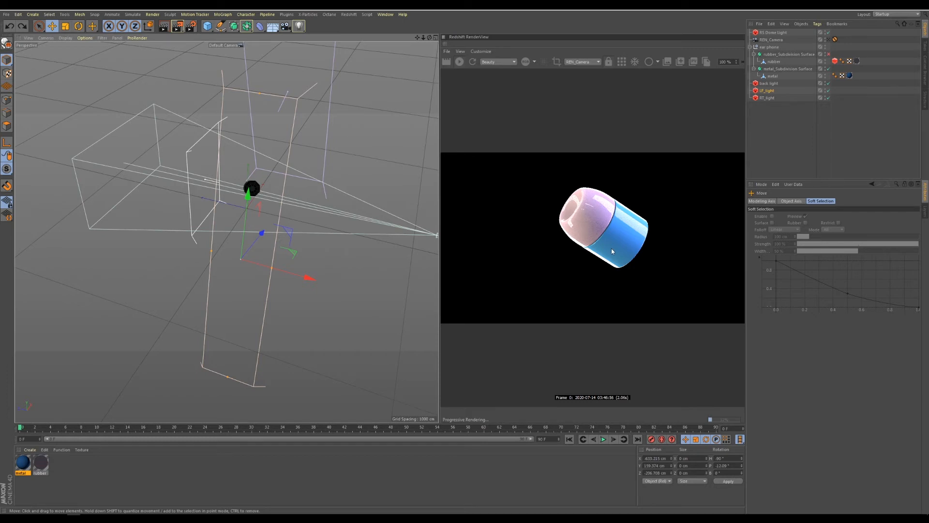
{"action": "left_click_drag", "start_coordinate": [323, 283], "coordinate": [301, 292], "text": "alt"}
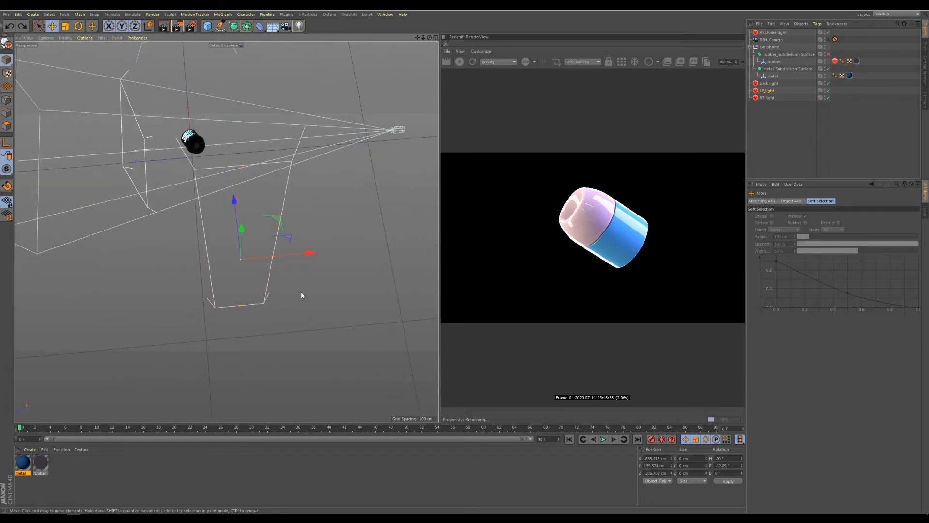
{"action": "left_click_drag", "start_coordinate": [311, 255], "coordinate": [269, 263]}
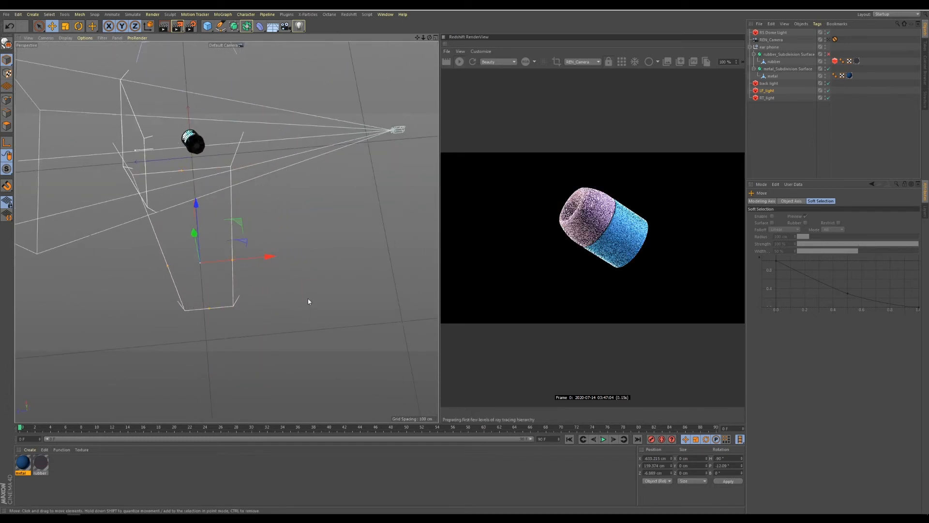
{"action": "left_click_drag", "start_coordinate": [308, 298], "coordinate": [277, 261], "text": "alt"}
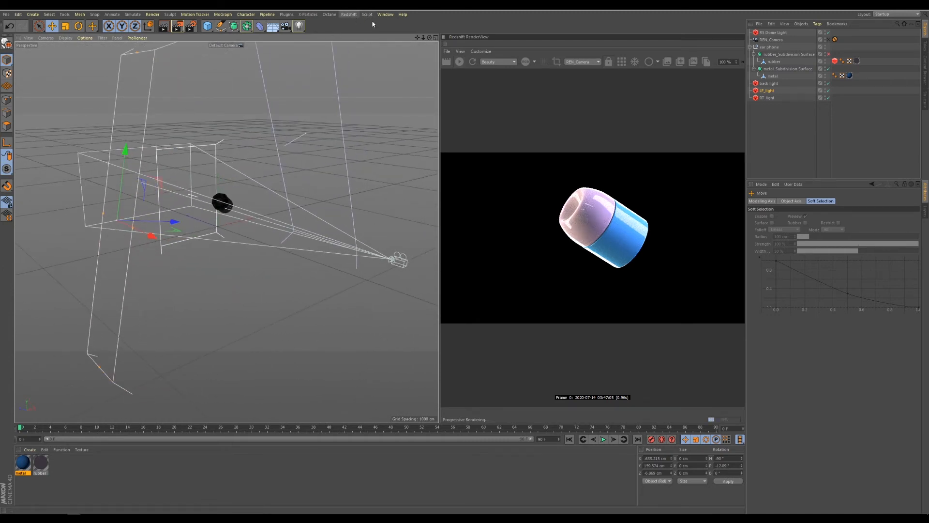
Add a Redshift area light and rotate it to a 90° pitch so it lies flat beneath the earphone.
{"action": "left_click", "coordinate": [348, 14]}
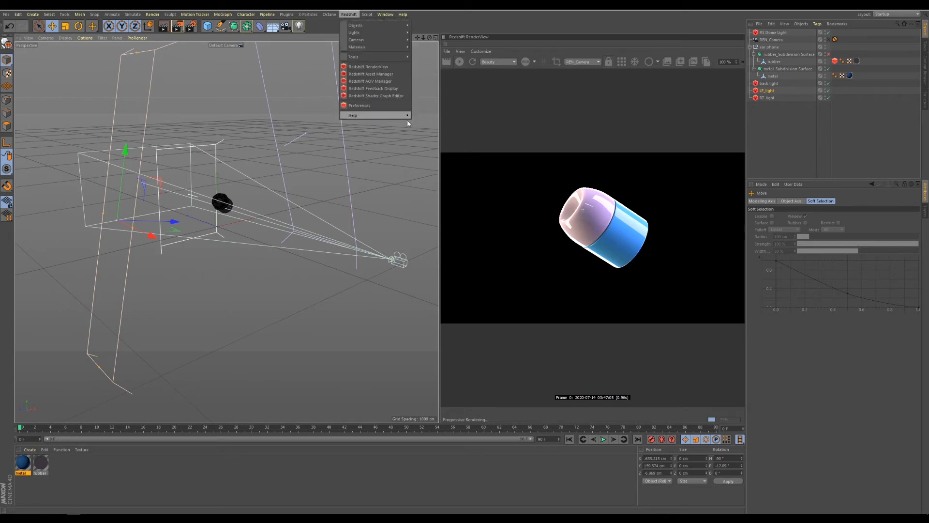
{"action": "mouse_move", "coordinate": [404, 32]}
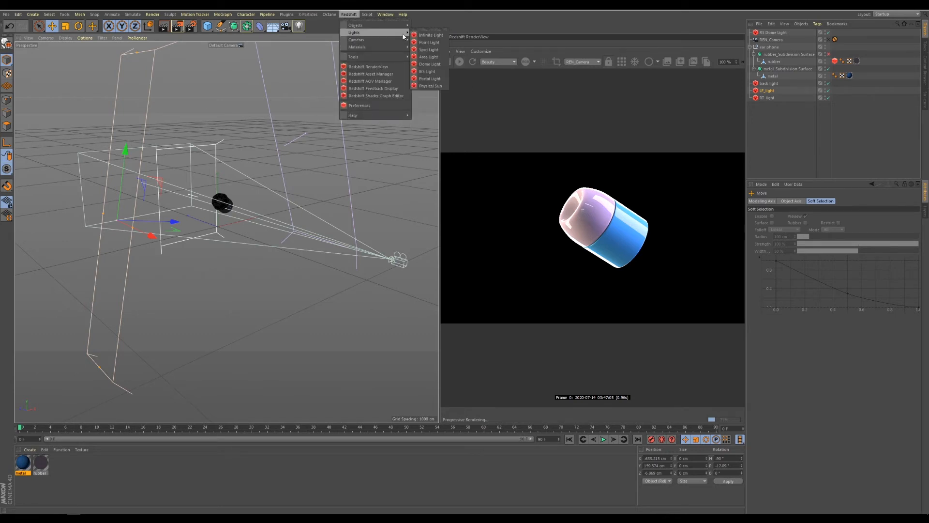
{"action": "left_click", "coordinate": [427, 58]}
{"action": "scroll", "coordinate": [234, 222], "scroll_direction": "up", "scroll_amount": 4}
{"action": "left_click_drag", "start_coordinate": [205, 165], "coordinate": [245, 165], "text": "alt"}
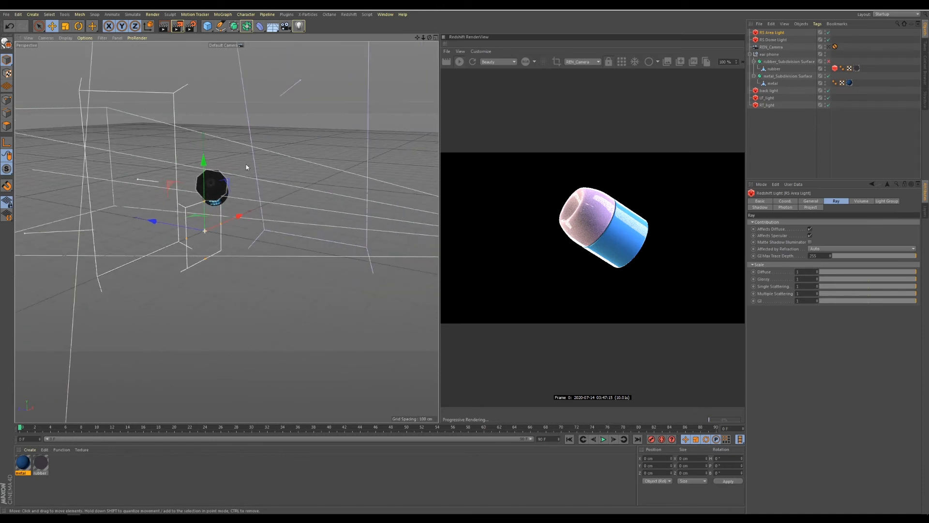
{"action": "left_click", "coordinate": [78, 26]}
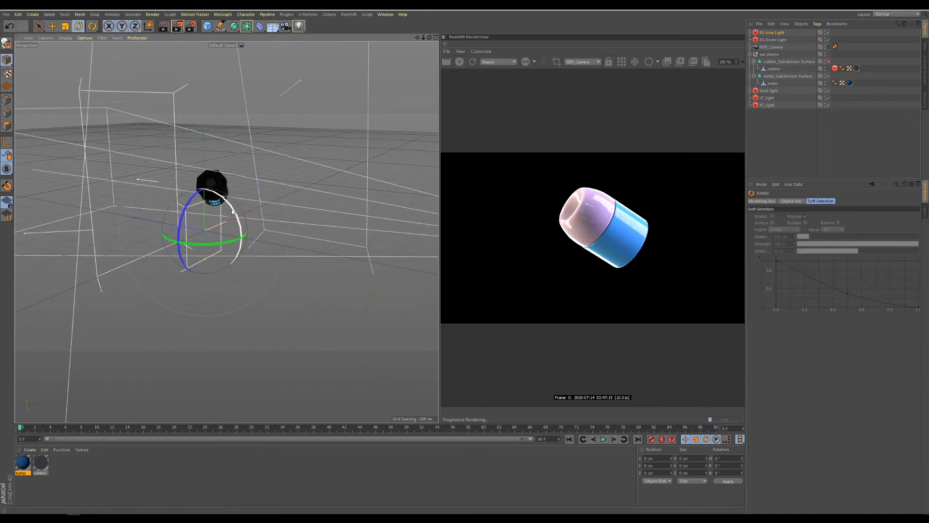
{"action": "left_click_drag", "start_coordinate": [232, 211], "coordinate": [233, 275]}
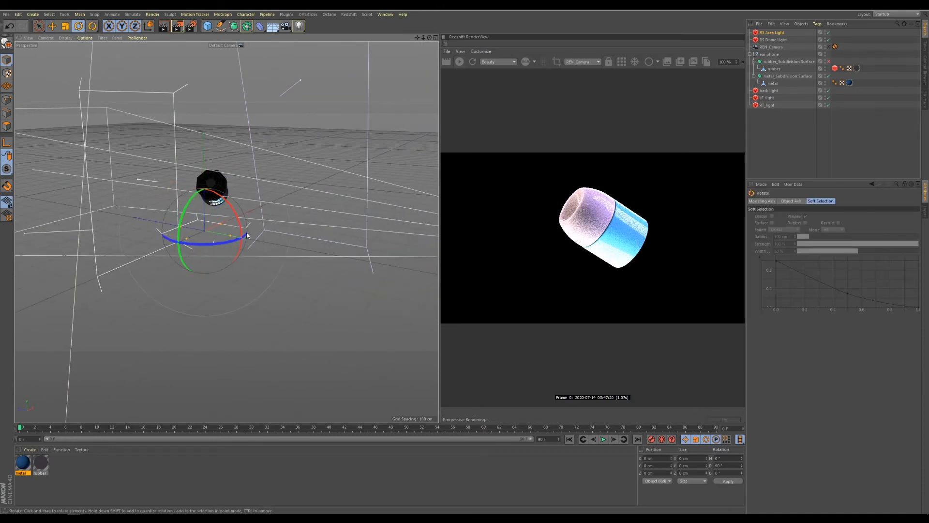
Widen the new area light beneath the earphone.
{"action": "left_click_drag", "start_coordinate": [179, 243], "coordinate": [152, 229], "text": "alt"}
{"action": "scroll", "coordinate": [204, 230], "scroll_direction": "up", "scroll_amount": 5}
{"action": "left_click_drag", "start_coordinate": [184, 275], "coordinate": [197, 293], "text": "alt"}
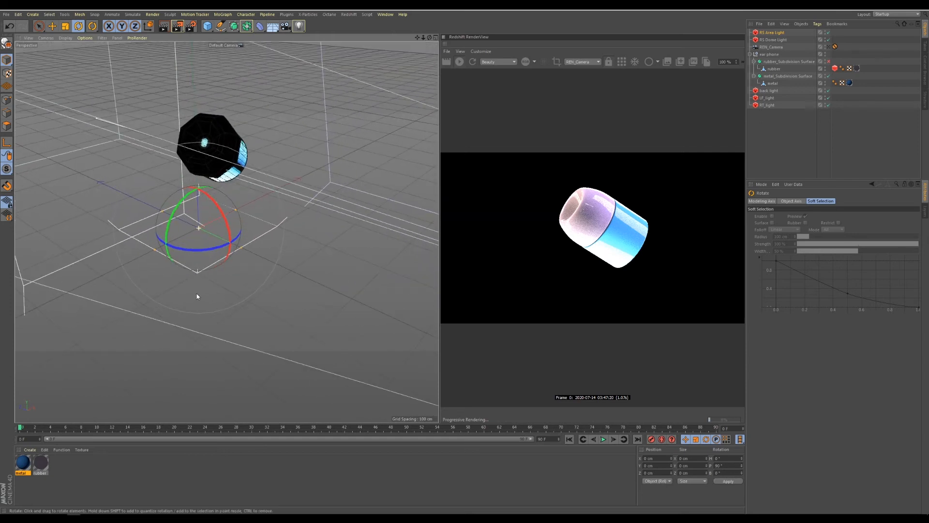
{"action": "left_click_drag", "start_coordinate": [157, 248], "coordinate": [115, 283]}
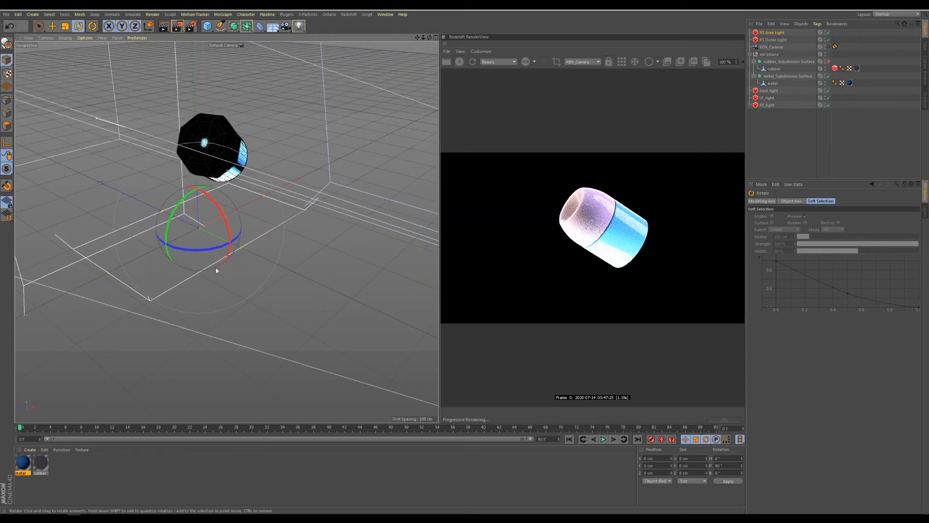
{"action": "left_click_drag", "start_coordinate": [199, 259], "coordinate": [160, 227], "text": "alt"}
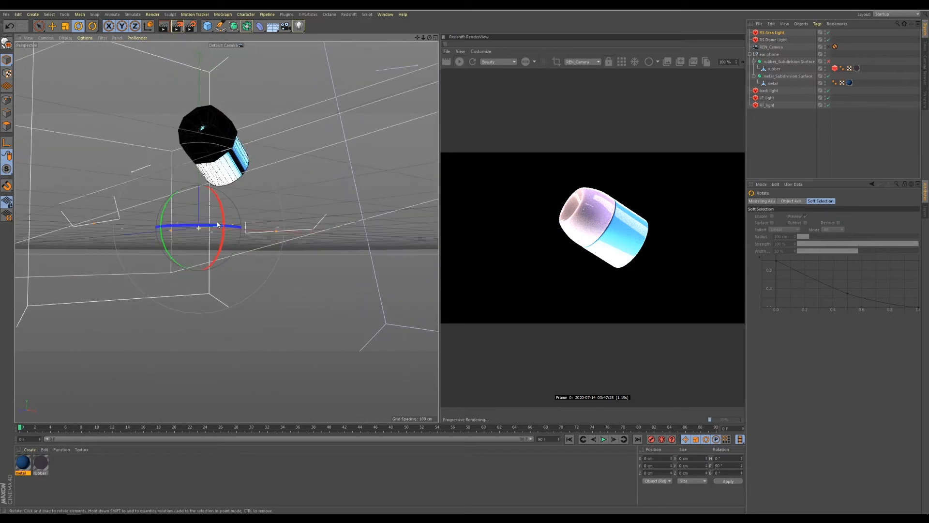
Raise the new area light slightly beneath the earphone, to about Y 7 cm.
{"action": "left_click", "coordinate": [52, 26]}
{"action": "scroll", "coordinate": [285, 261], "scroll_direction": "down", "scroll_amount": 3}
{"action": "left_click_drag", "start_coordinate": [288, 261], "coordinate": [253, 286], "text": "alt"}
{"action": "left_click_drag", "start_coordinate": [232, 185], "coordinate": [233, 182]}
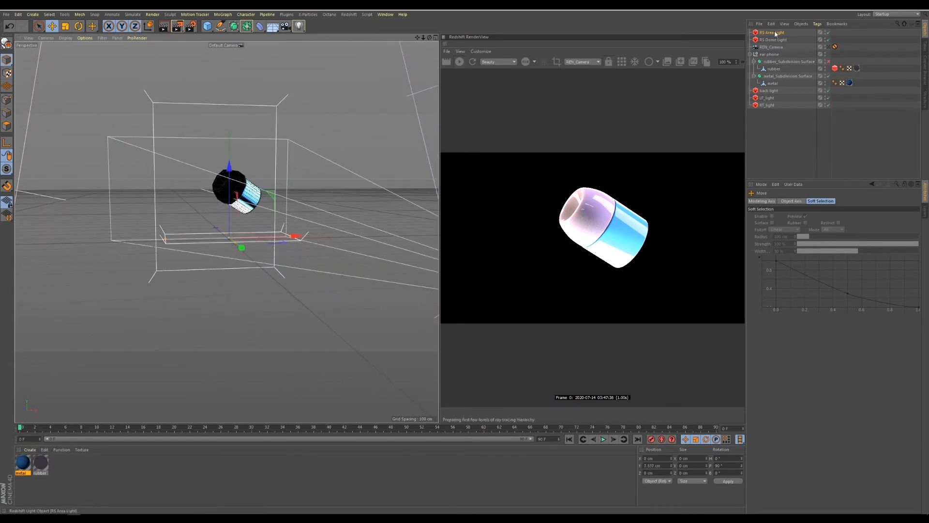
Move the new RS Area Light to the end of the object list and rename it low.
{"action": "left_click_drag", "start_coordinate": [772, 32], "coordinate": [778, 155]}
{"action": "double_click", "coordinate": [773, 105]}
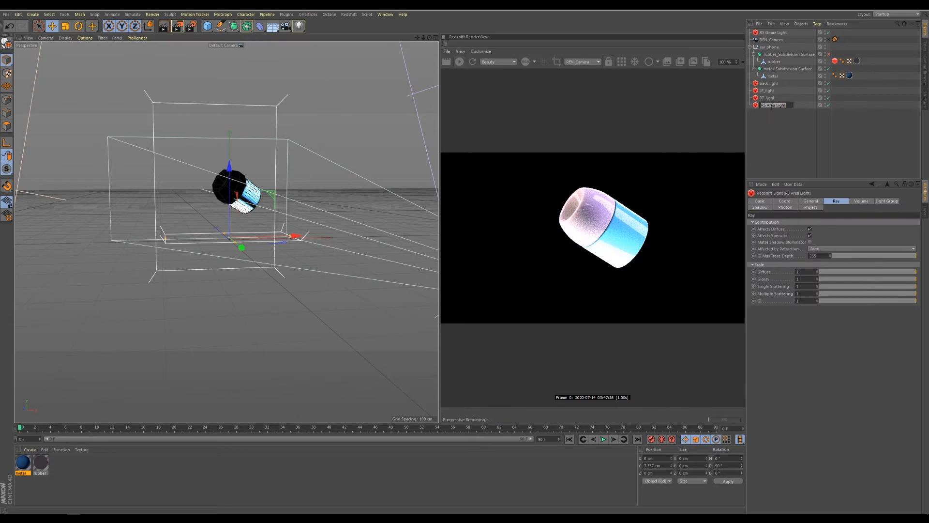
{"action": "key", "text": "BackSpace"}
{"action": "key", "text": "Return"}
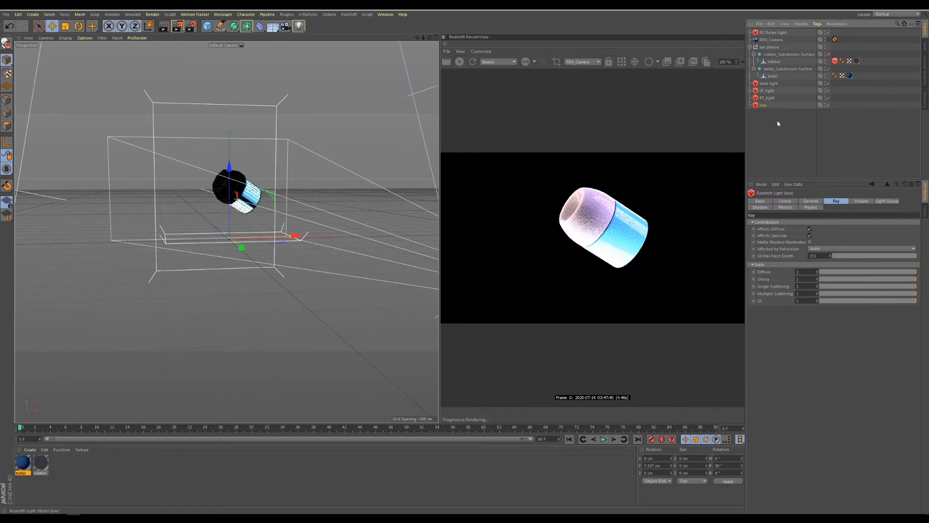
Set the low light's diffuse contribution to 0 and its intensity multiplier to about 50.
{"action": "left_click", "coordinate": [807, 201]}
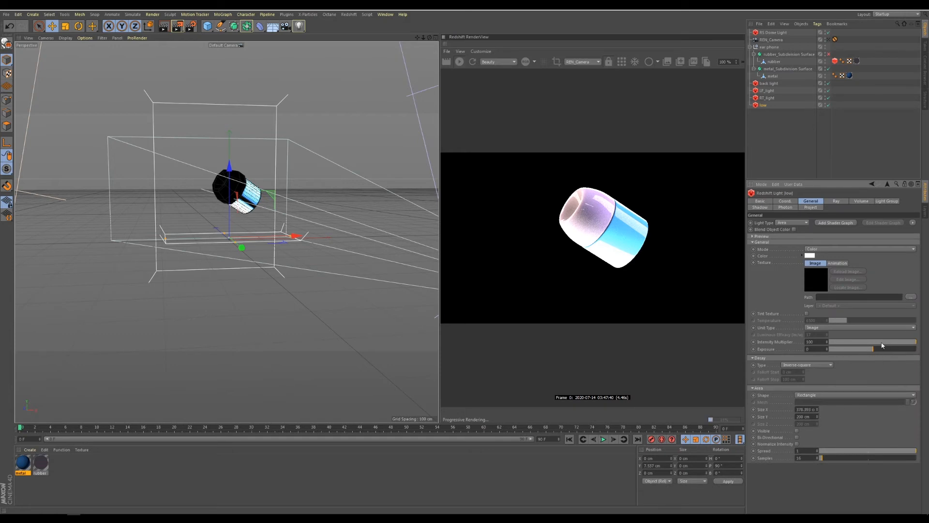
{"action": "left_click", "coordinate": [846, 342]}
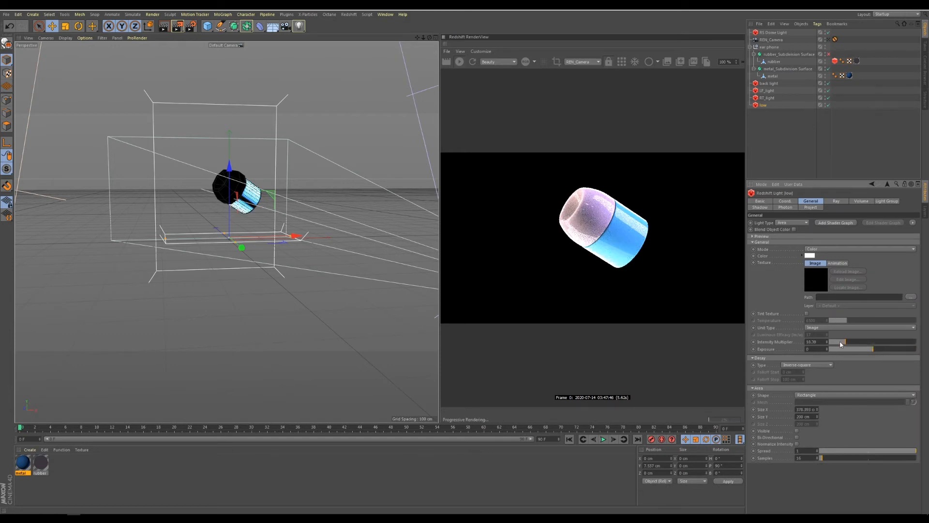
{"action": "left_click_drag", "start_coordinate": [845, 341], "coordinate": [847, 342]}
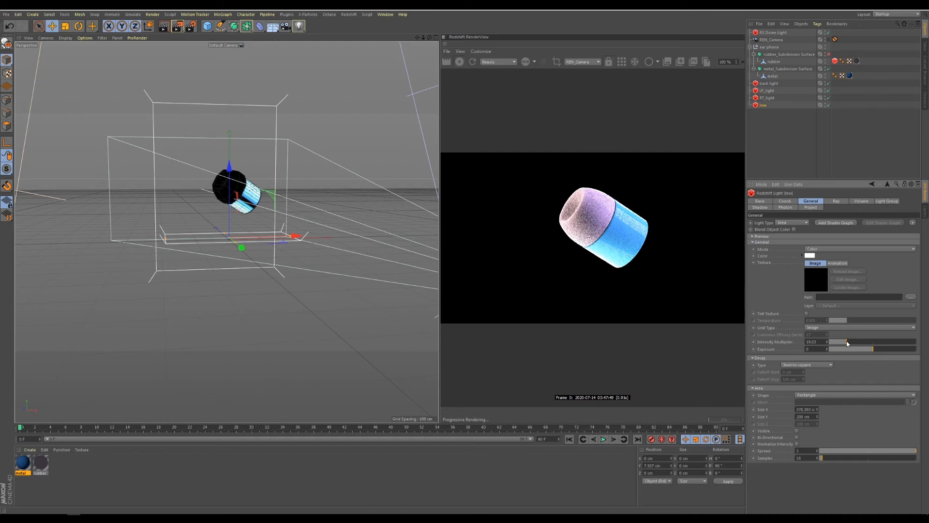
{"action": "left_click", "coordinate": [835, 201]}
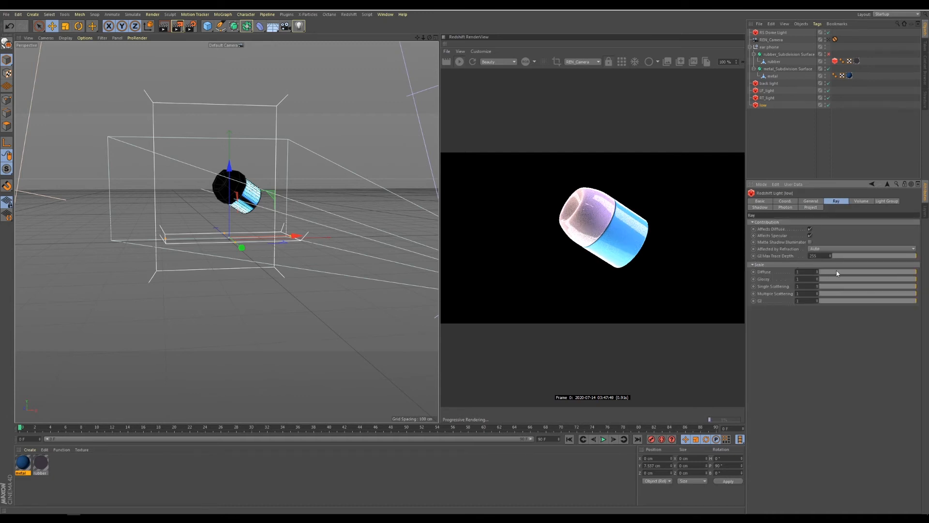
{"action": "left_click_drag", "start_coordinate": [836, 271], "coordinate": [817, 272]}
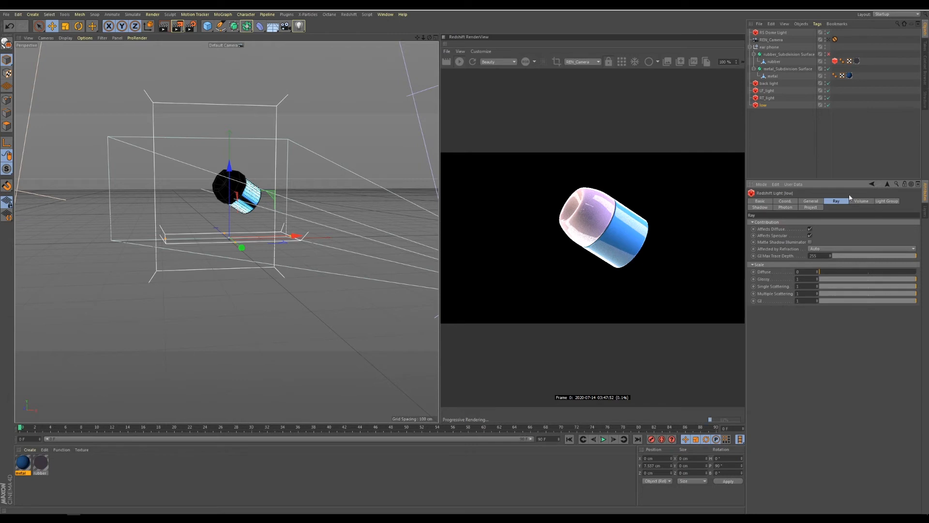
{"action": "left_click", "coordinate": [811, 201]}
{"action": "left_click_drag", "start_coordinate": [866, 342], "coordinate": [876, 344]}
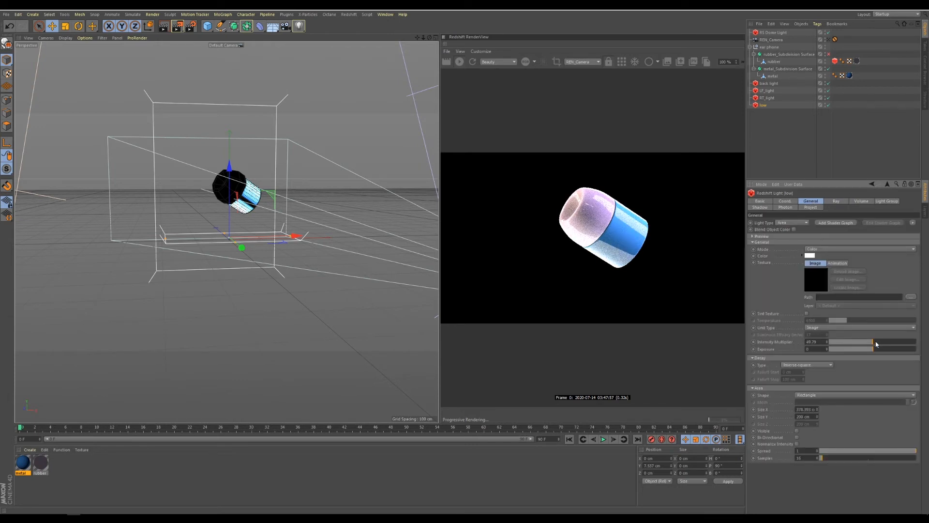
Narrow the low light in the viewport to a Size Y of about 109 cm, shifting it towards the camera.
{"action": "left_click_drag", "start_coordinate": [227, 271], "coordinate": [310, 263], "text": "alt"}
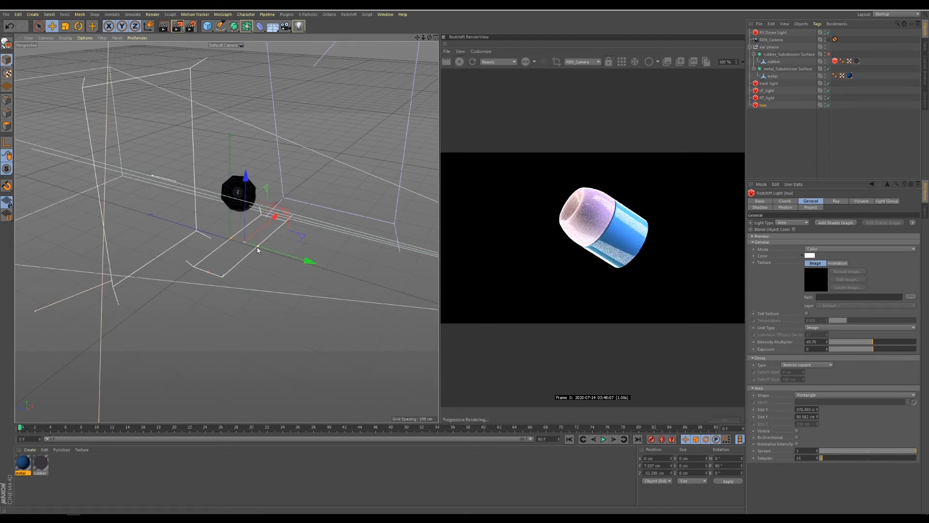
{"action": "left_click_drag", "start_coordinate": [257, 247], "coordinate": [260, 250]}
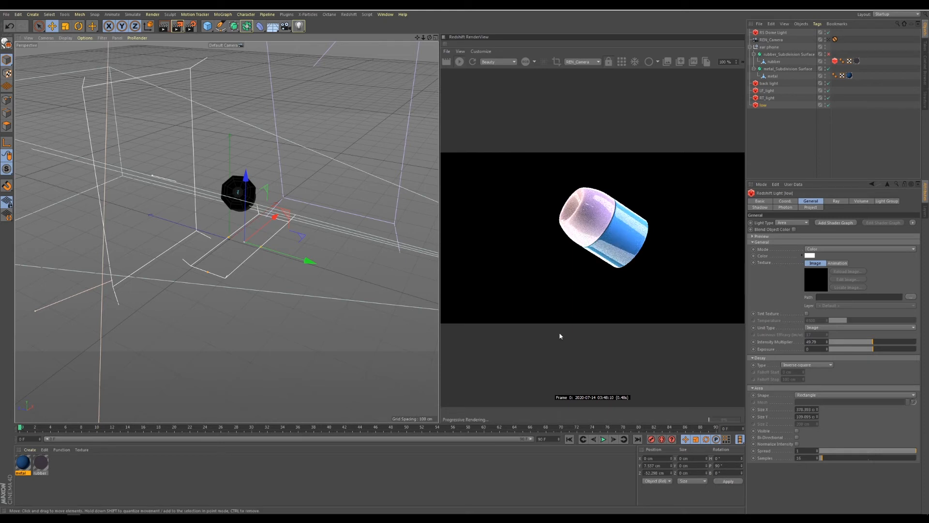
Select the back light and raise it to about Y 250 cm.
{"action": "middle_click_drag", "start_coordinate": [213, 288], "coordinate": [268, 291], "text": "alt"}
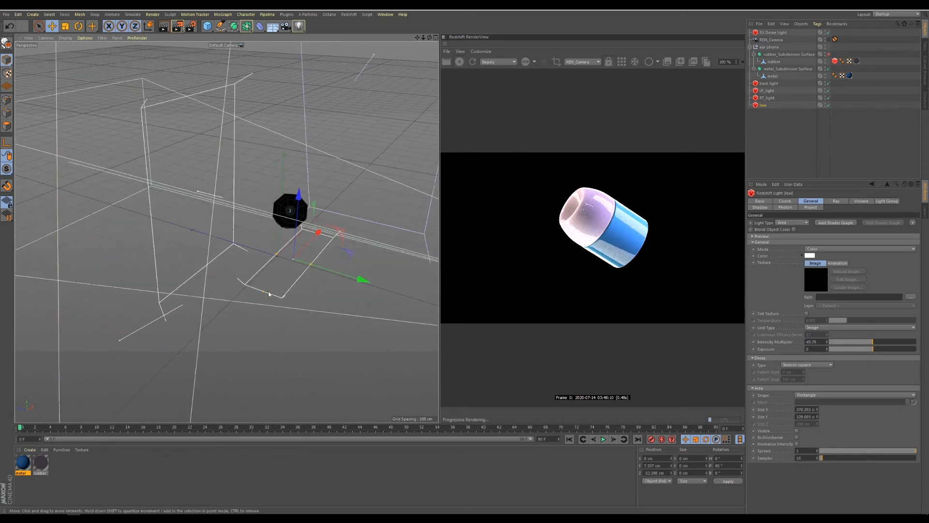
{"action": "left_click", "coordinate": [199, 193]}
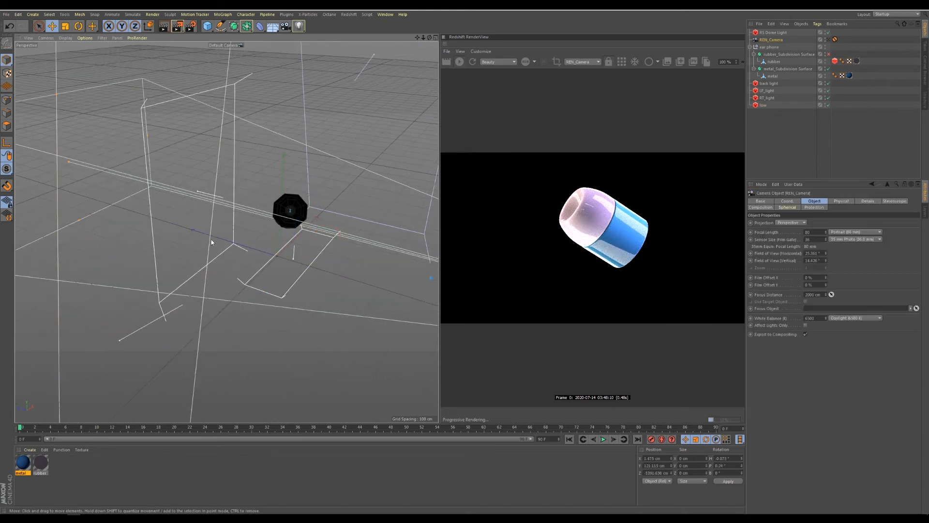
{"action": "left_click", "coordinate": [766, 84]}
{"action": "left_click_drag", "start_coordinate": [224, 281], "coordinate": [199, 314], "text": "alt"}
{"action": "scroll", "coordinate": [286, 266], "scroll_direction": "down", "scroll_amount": 8}
{"action": "left_click_drag", "start_coordinate": [260, 278], "coordinate": [172, 227], "text": "alt"}
{"action": "left_click_drag", "start_coordinate": [222, 171], "coordinate": [223, 159]}
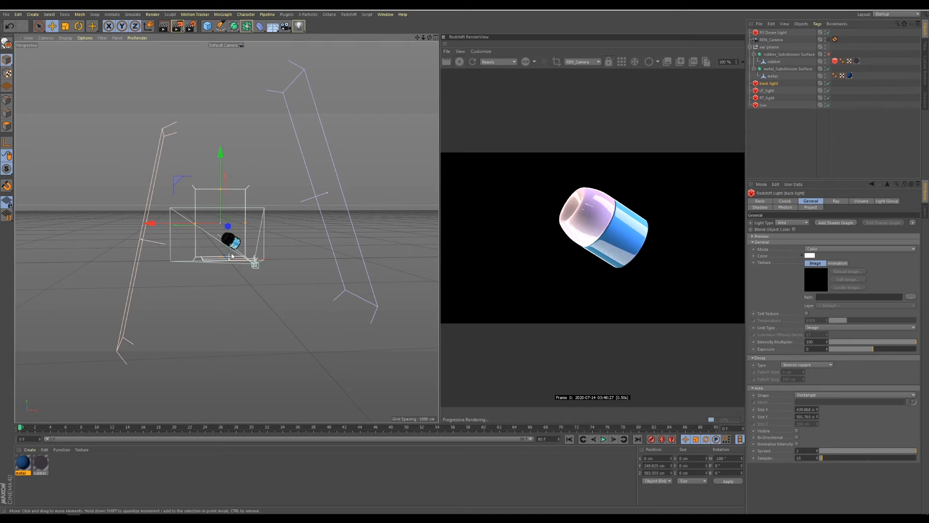
Open the rubber material and set its reflection weight to about 0.09 and its reflection roughness to about 0.3.
{"action": "double_click", "coordinate": [46, 468]}
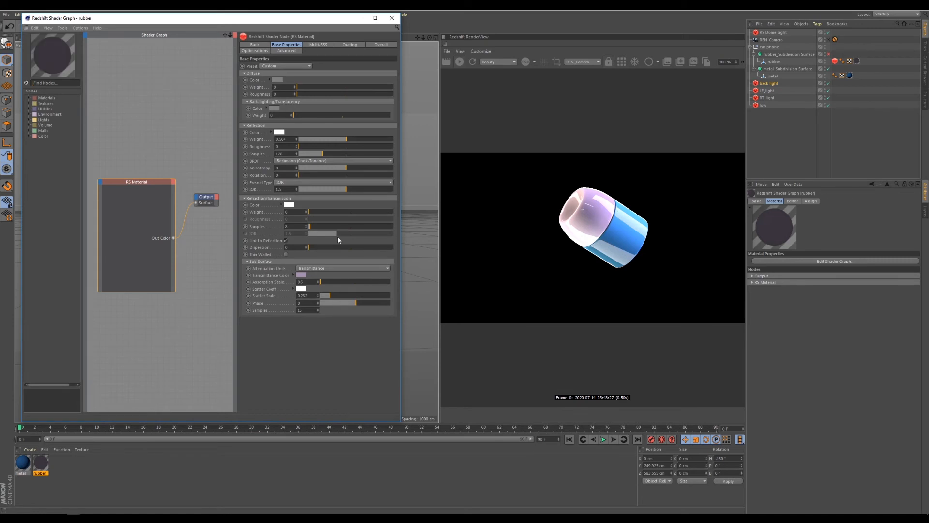
{"action": "left_click", "coordinate": [307, 140]}
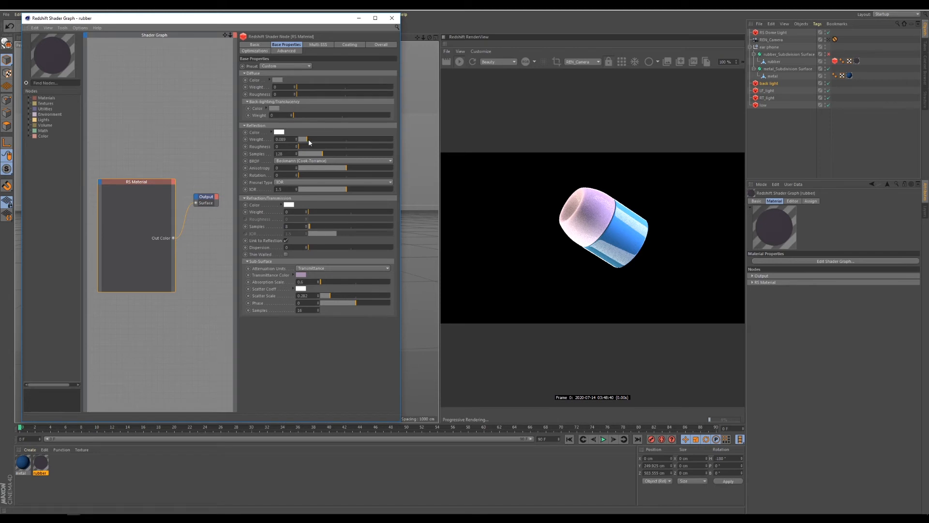
{"action": "left_click_drag", "start_coordinate": [311, 149], "coordinate": [336, 152]}
Change the rubber material's sub-surface transmittance color to a darker, more saturated purple.
{"action": "left_click", "coordinate": [301, 274]}
{"action": "left_click", "coordinate": [308, 284]}
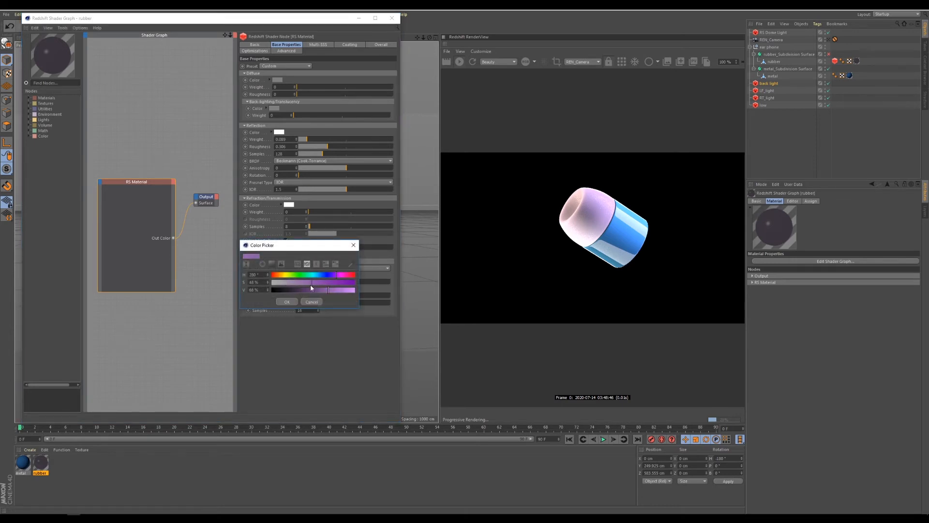
{"action": "left_click", "coordinate": [285, 300]}
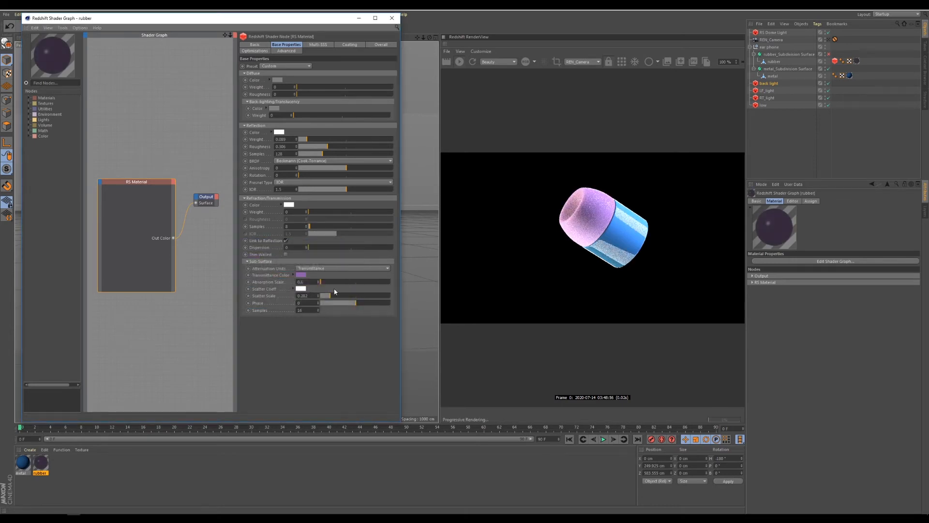
{"action": "left_click", "coordinate": [300, 275]}
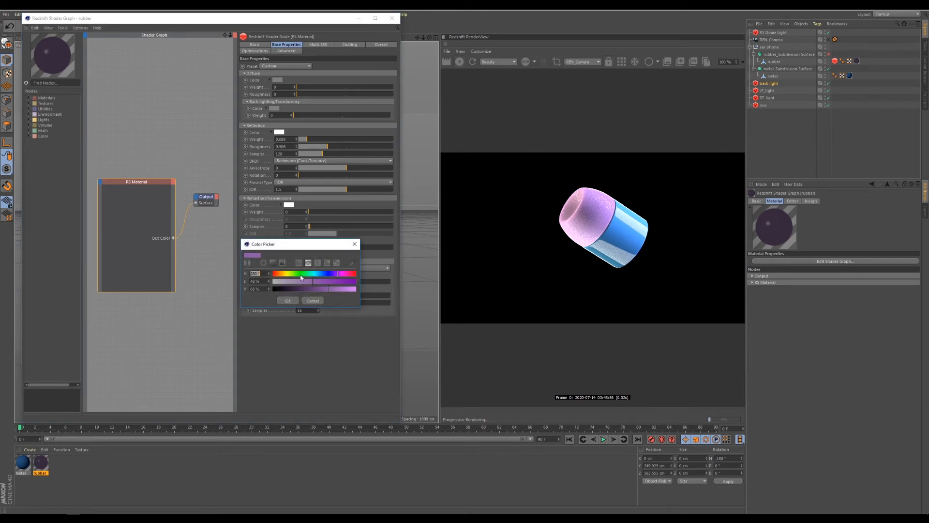
{"action": "left_click", "coordinate": [310, 284]}
{"action": "left_click", "coordinate": [315, 289]}
{"action": "left_click", "coordinate": [289, 301]}
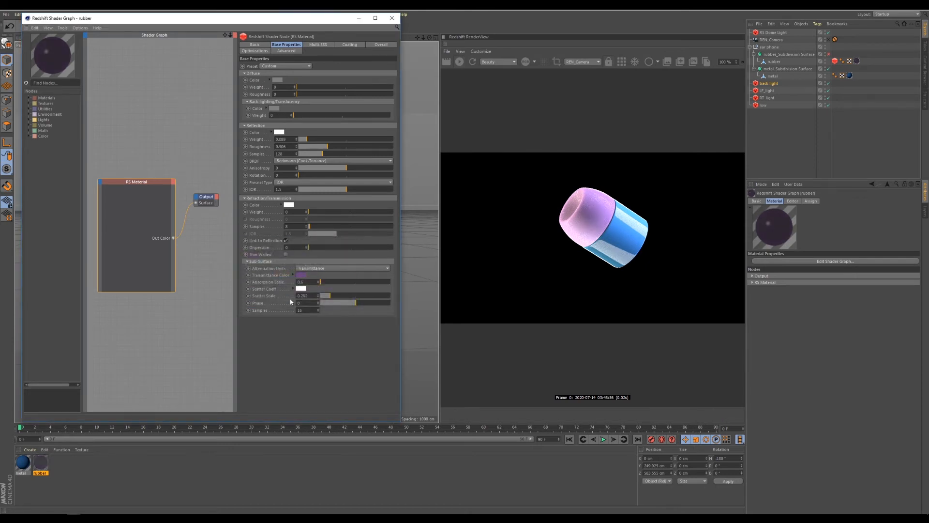
Raise the rubber material's sub-surface absorption scale to about 1 and close its shader graph.
{"action": "left_click", "coordinate": [322, 281]}
{"action": "left_click", "coordinate": [321, 282]}
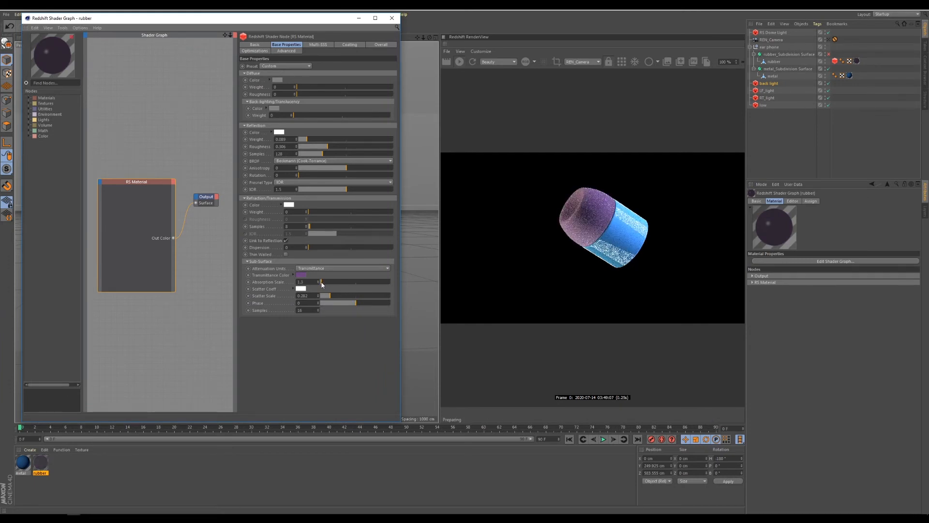
{"action": "double_click", "coordinate": [311, 282]}
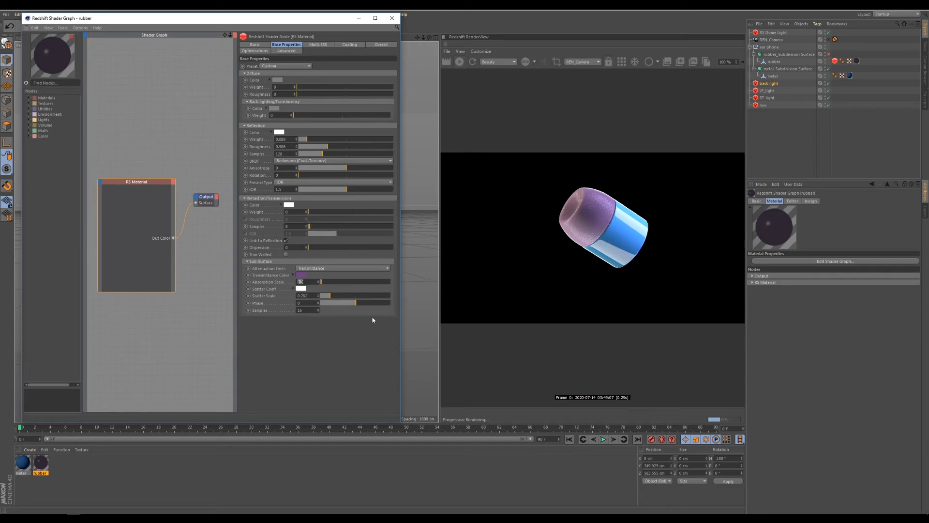
{"action": "left_click", "coordinate": [392, 18]}
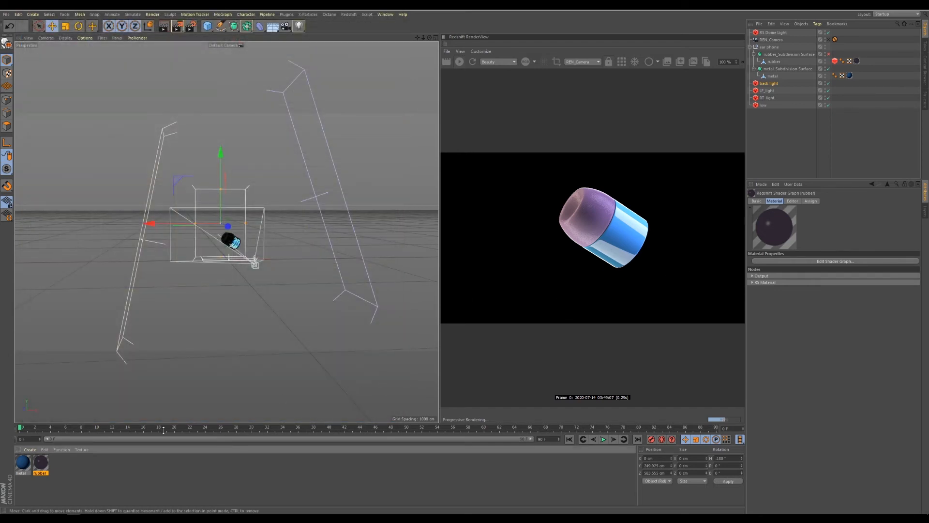
Test different reflection roughness values on the metal material, settle at about 0.15, and close its shader graph.
{"action": "double_click", "coordinate": [23, 461]}
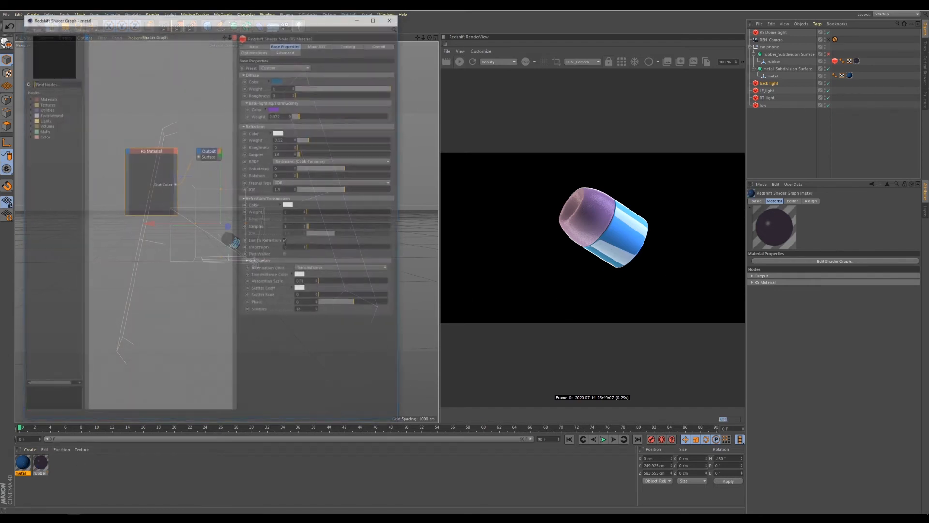
{"action": "left_click", "coordinate": [303, 147]}
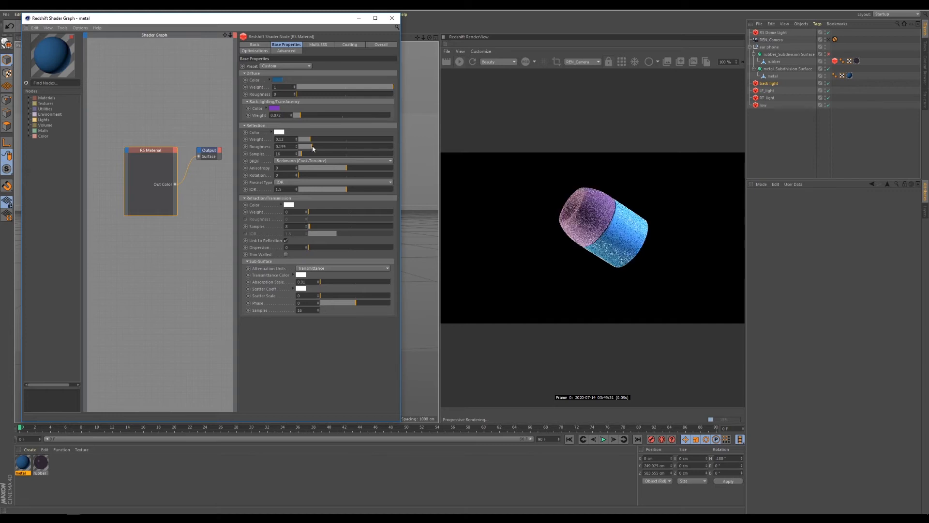
{"action": "mouse_move", "coordinate": [317, 146]}
{"action": "left_mouse_down"}
{"action": "mouse_move", "coordinate": [361, 151]}
{"action": "mouse_move", "coordinate": [327, 147]}
{"action": "left_mouse_up"}
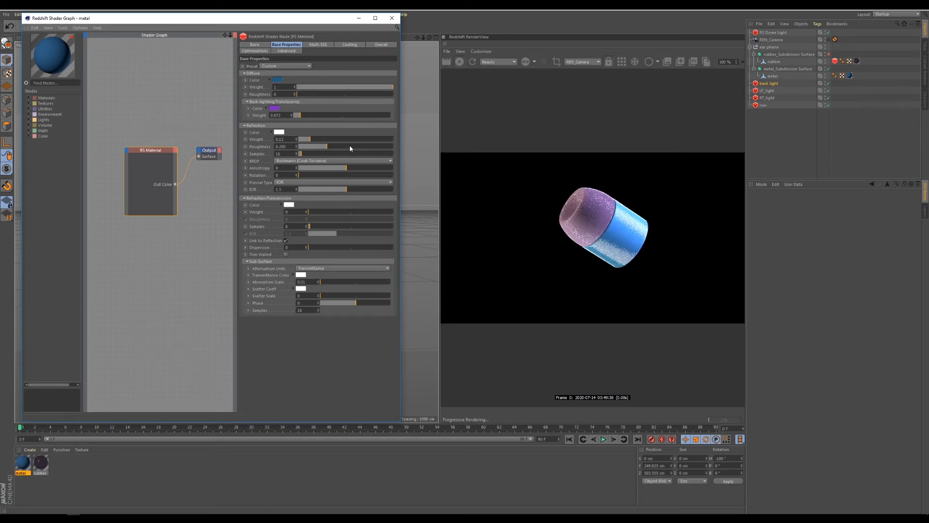
{"action": "left_click", "coordinate": [345, 146]}
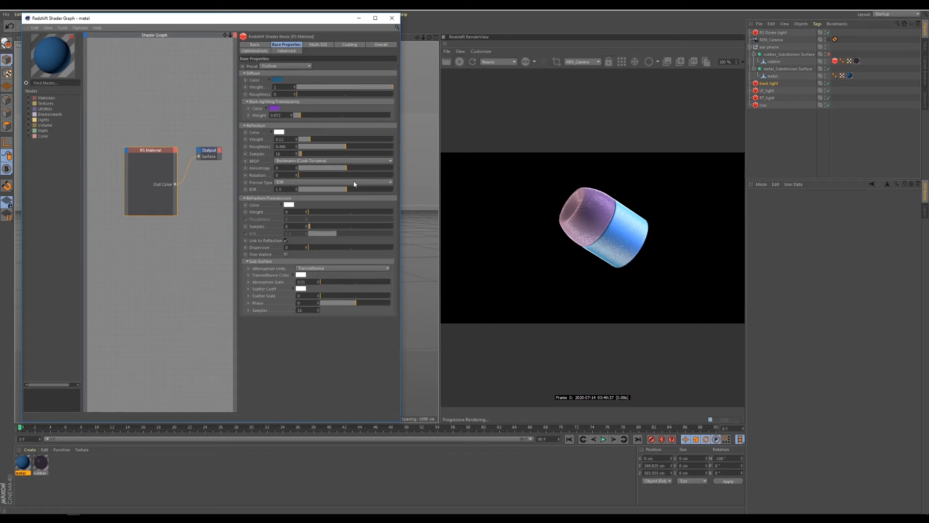
{"action": "left_click", "coordinate": [323, 146]}
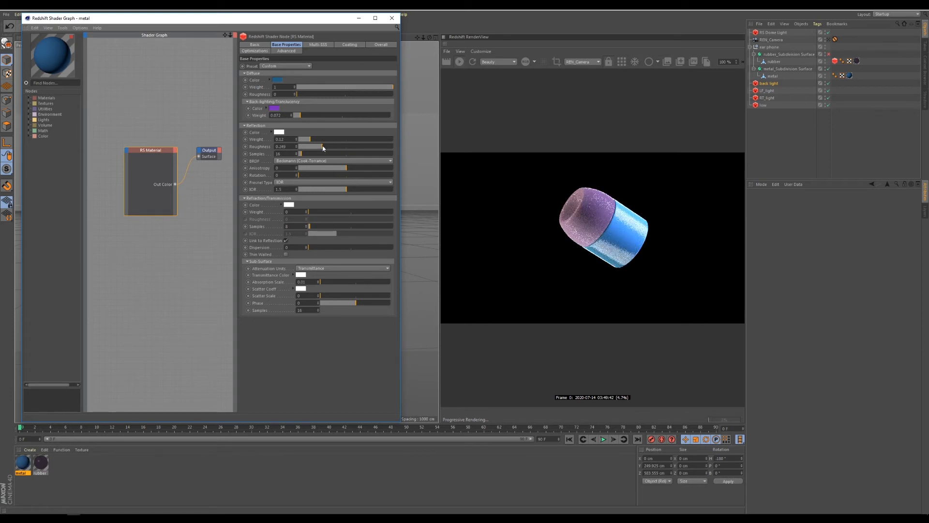
{"action": "left_click_drag", "start_coordinate": [319, 147], "coordinate": [308, 147]}
{"action": "left_click", "coordinate": [312, 146]}
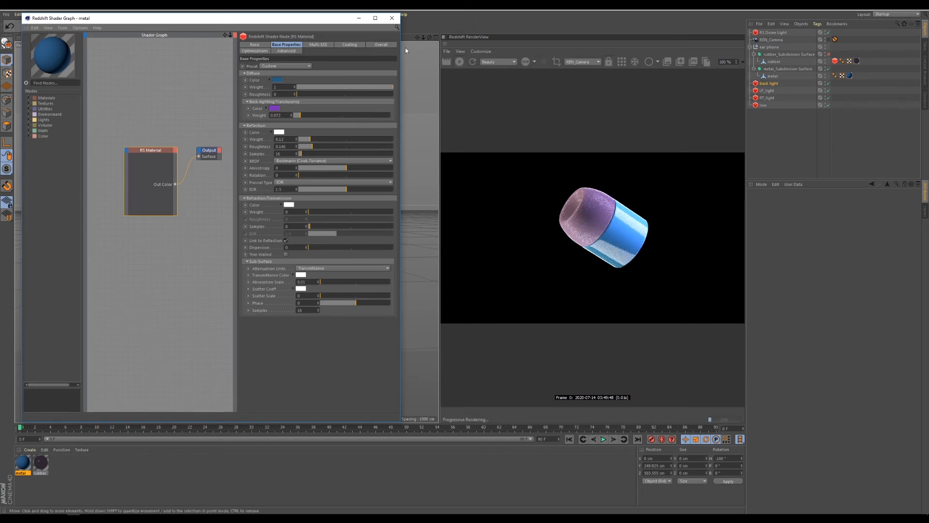
{"action": "left_click", "coordinate": [392, 18]}
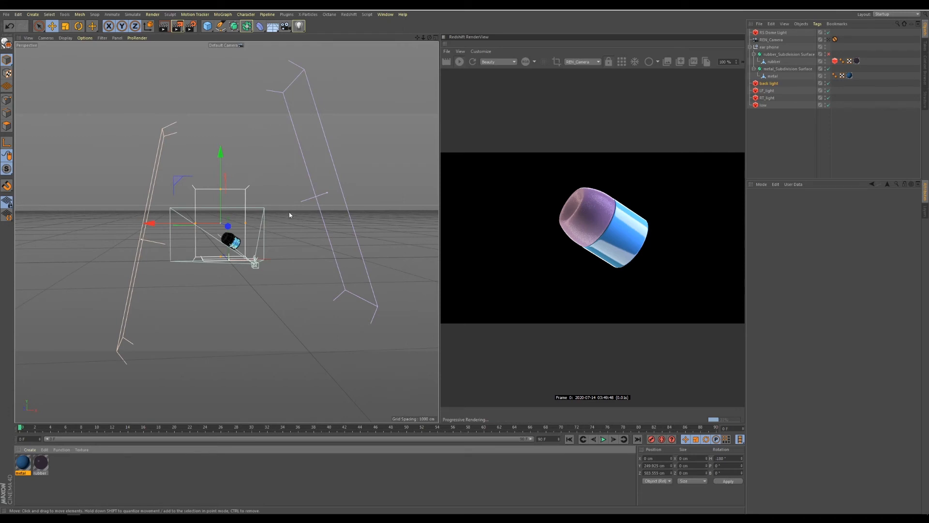
Add another Redshift area light to the scene.
{"action": "left_click_drag", "start_coordinate": [289, 215], "coordinate": [234, 231], "text": "alt"}
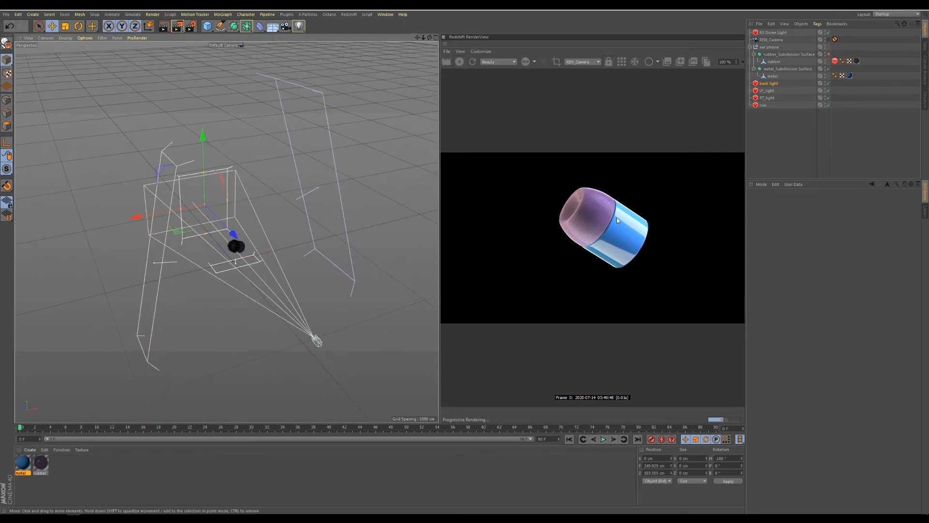
{"action": "left_click_drag", "start_coordinate": [193, 282], "coordinate": [216, 296], "text": "alt"}
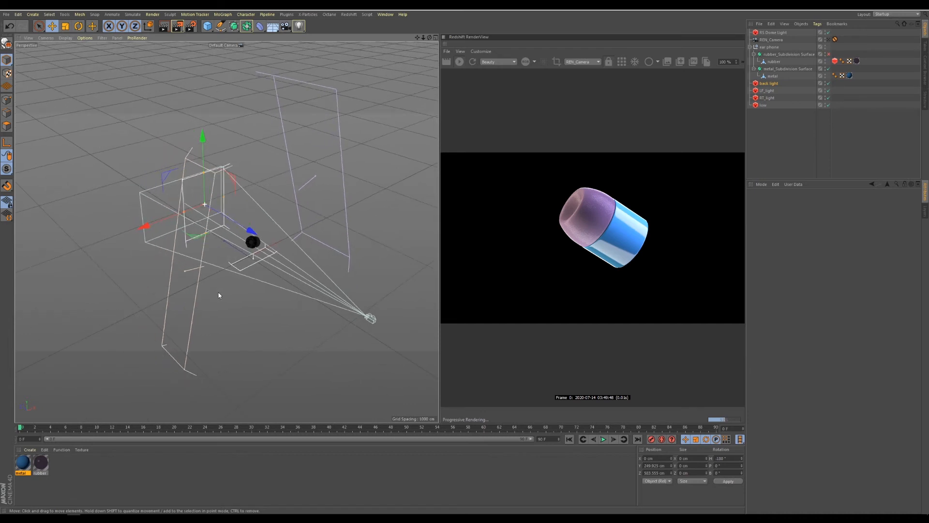
{"action": "left_click", "coordinate": [349, 15]}
{"action": "mouse_move", "coordinate": [400, 33]}
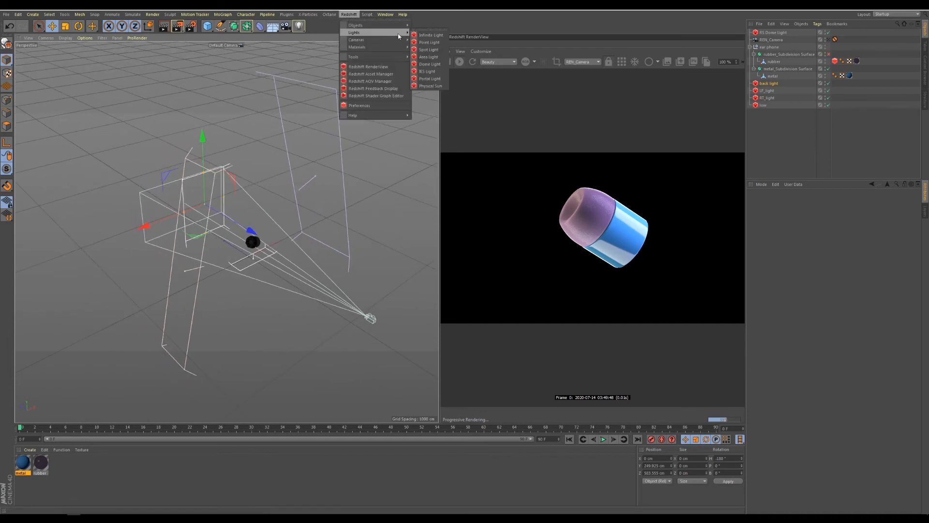
{"action": "left_click", "coordinate": [429, 57]}
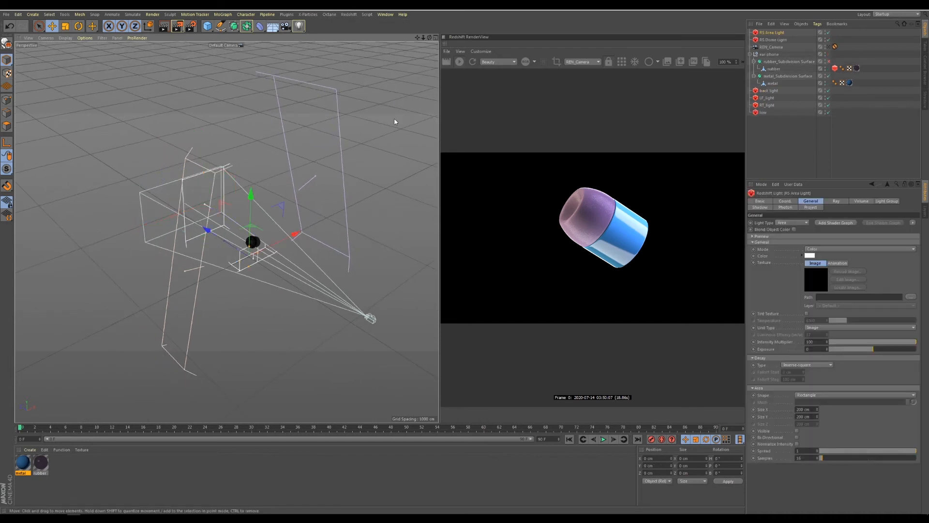
Raise the new area light above the origin and move it in front of the earphone, to about Z -236 cm.
{"action": "left_click_drag", "start_coordinate": [234, 276], "coordinate": [253, 263], "text": "alt"}
{"action": "left_click_drag", "start_coordinate": [252, 195], "coordinate": [252, 176]}
{"action": "mouse_move", "coordinate": [222, 249]}
{"action": "left_mouse_down"}
{"action": "mouse_move", "coordinate": [262, 259]}
{"action": "mouse_move", "coordinate": [225, 237]}
{"action": "left_mouse_up"}
{"action": "scroll", "coordinate": [277, 260], "scroll_direction": "up", "scroll_amount": 6}
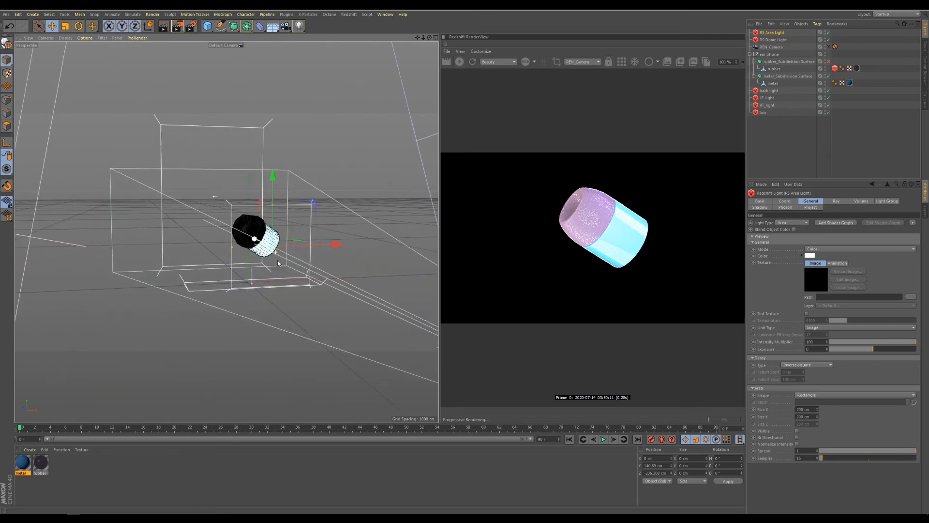
Reduce the new area light's height to a narrow strip and set its diffuse, single scattering and multiple scattering scales to 0.
{"action": "left_click_drag", "start_coordinate": [272, 286], "coordinate": [285, 251]}
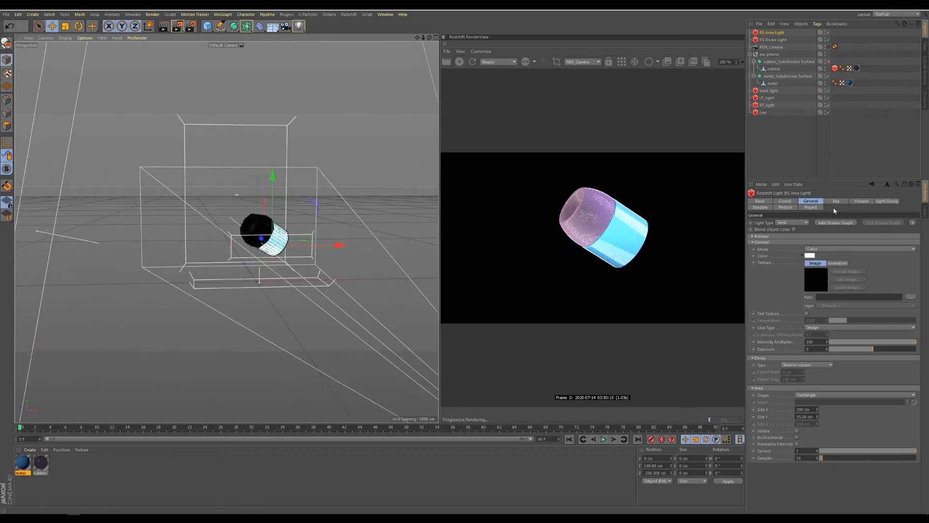
{"action": "left_click", "coordinate": [836, 201]}
{"action": "left_click_drag", "start_coordinate": [847, 272], "coordinate": [799, 301]}
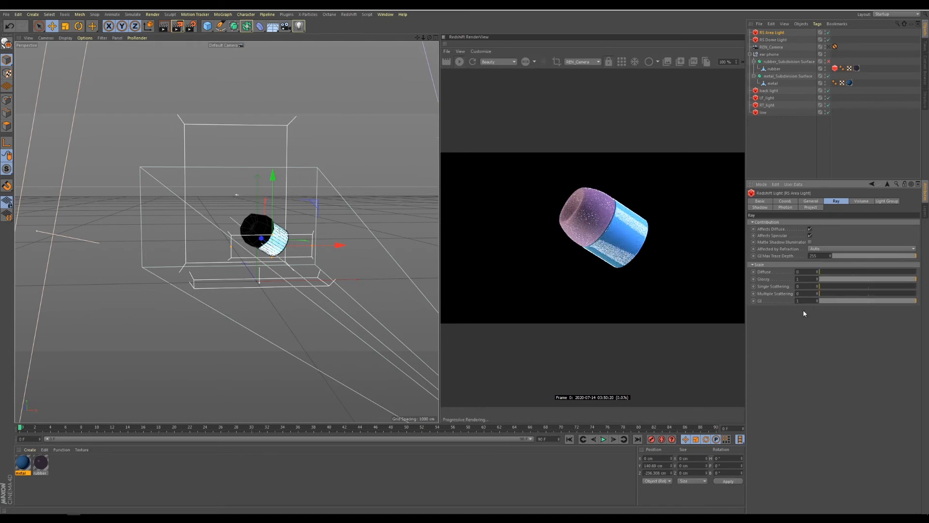
Rotate the new area light so that it tilts diagonally in front of the earphone, with a bank of about -41°.
{"action": "scroll", "coordinate": [257, 265], "scroll_direction": "up", "scroll_amount": 3}
{"action": "key", "text": "r"}
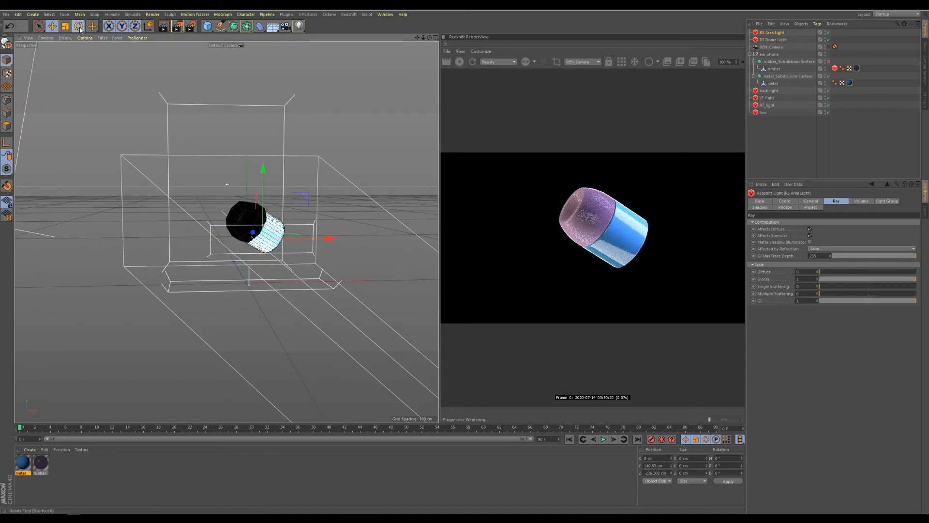
{"action": "left_click_drag", "start_coordinate": [296, 214], "coordinate": [246, 362]}
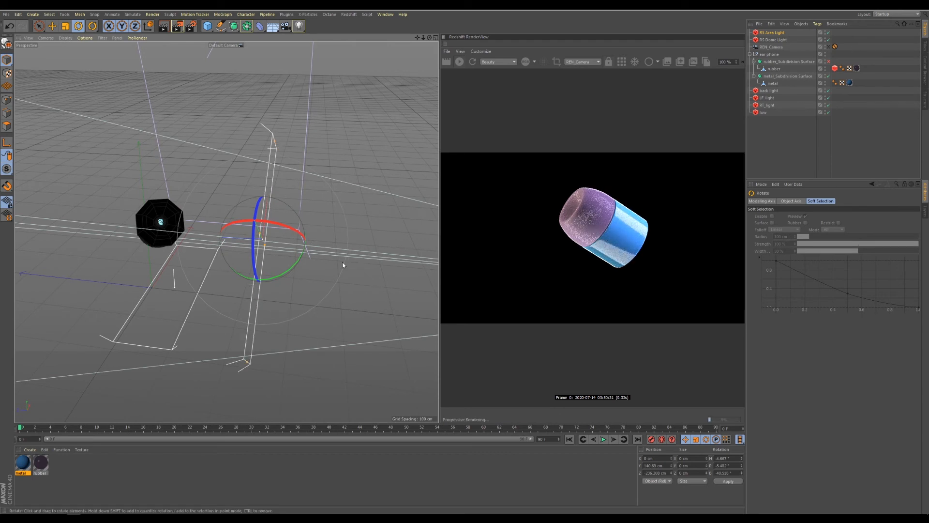
{"action": "left_click_drag", "start_coordinate": [343, 265], "coordinate": [274, 252], "text": "alt"}
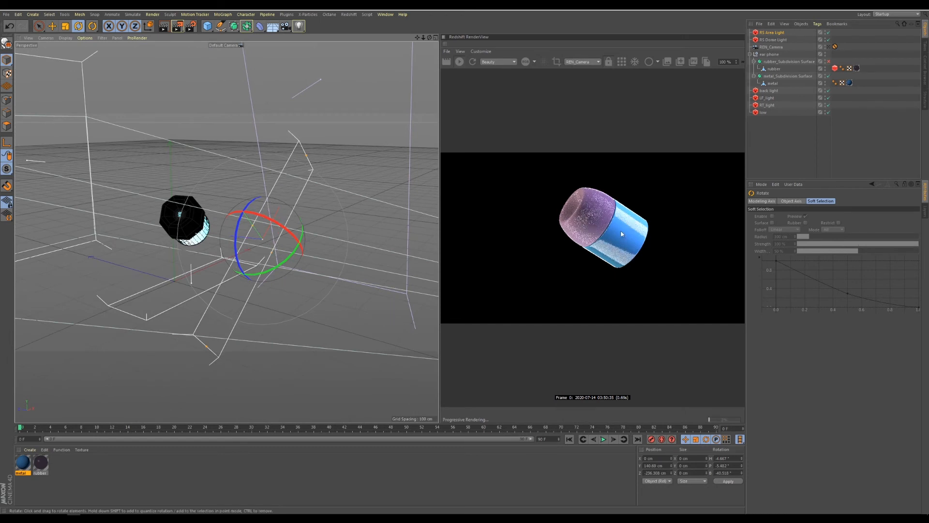
Move the tilted area light farther from the earphone along its own Z axis, towards the render camera.
{"action": "key", "text": "e"}
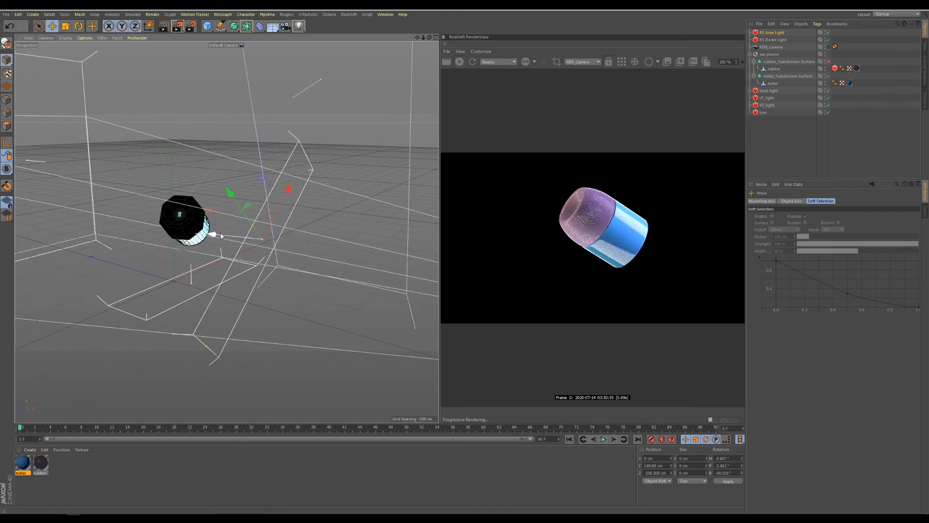
{"action": "left_click_drag", "start_coordinate": [210, 236], "coordinate": [321, 263]}
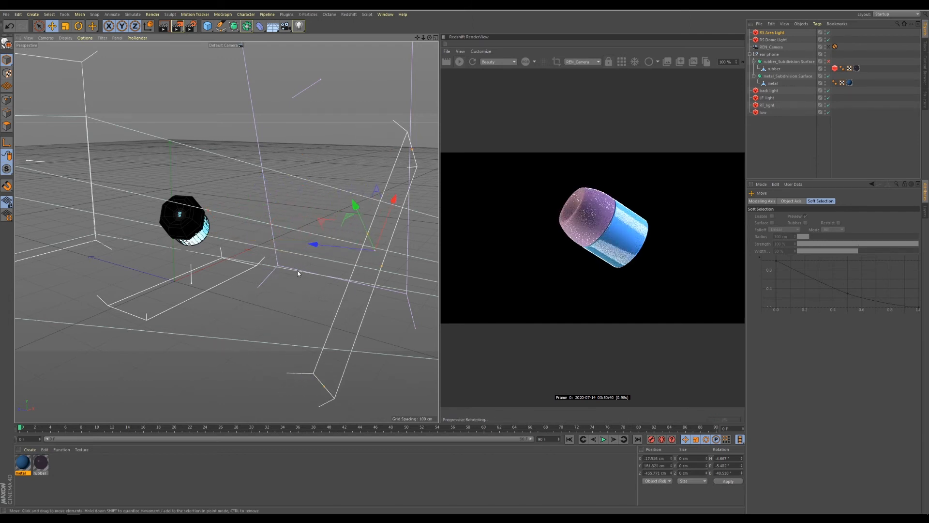
{"action": "left_click_drag", "start_coordinate": [387, 296], "coordinate": [330, 280], "text": "alt"}
{"action": "middle_click_drag", "start_coordinate": [379, 294], "coordinate": [341, 272], "text": "alt"}
{"action": "left_click_drag", "start_coordinate": [329, 276], "coordinate": [353, 264], "text": "alt"}
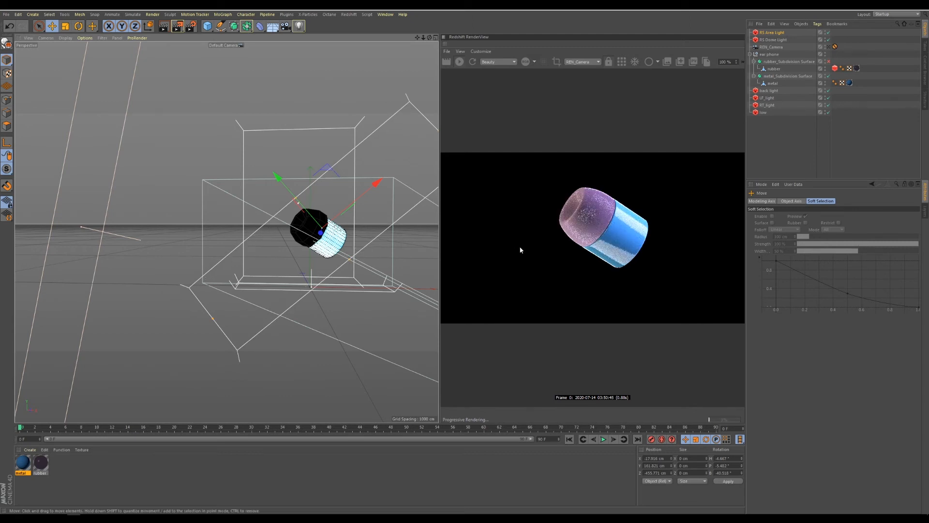
{"action": "left_click_drag", "start_coordinate": [360, 263], "coordinate": [311, 297], "text": "alt"}
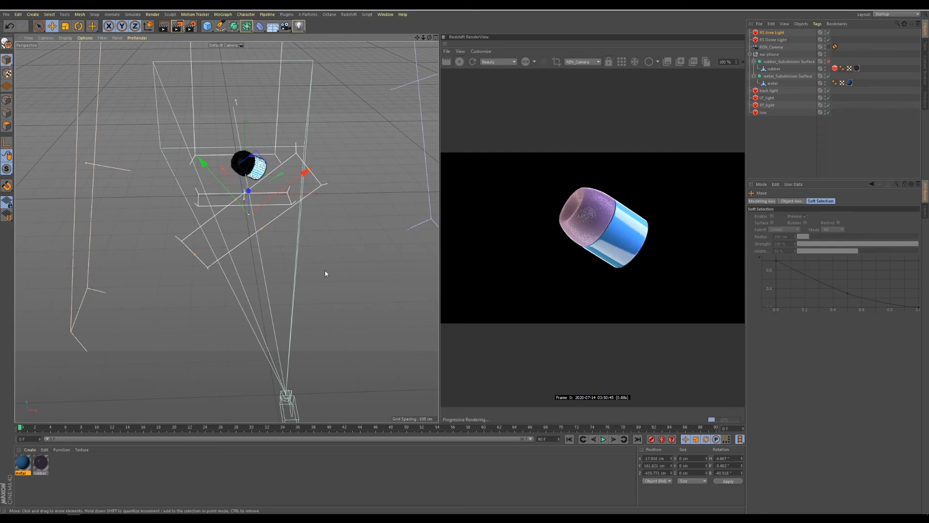
Lower the metal material's reflection roughness slightly and close its shader graph.
{"action": "double_click", "coordinate": [23, 462]}
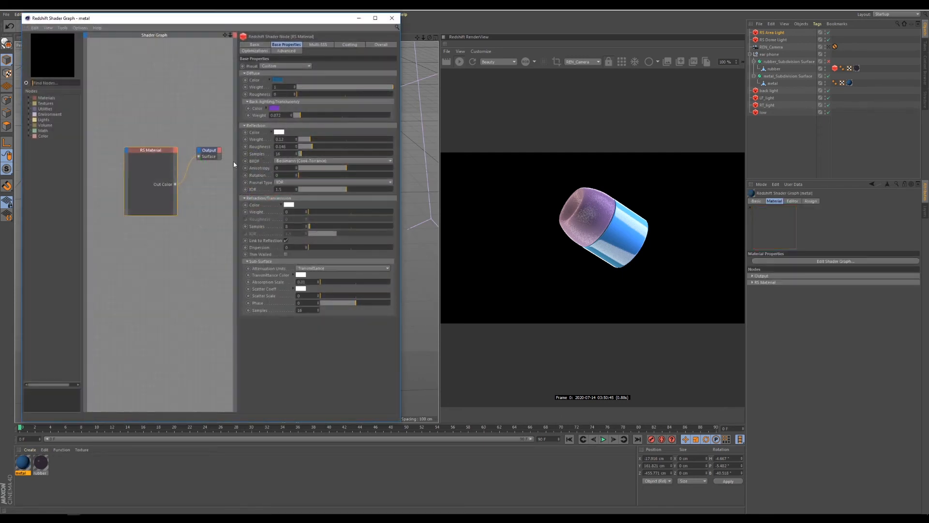
{"action": "left_click_drag", "start_coordinate": [307, 147], "coordinate": [300, 146]}
{"action": "left_click", "coordinate": [392, 19]}
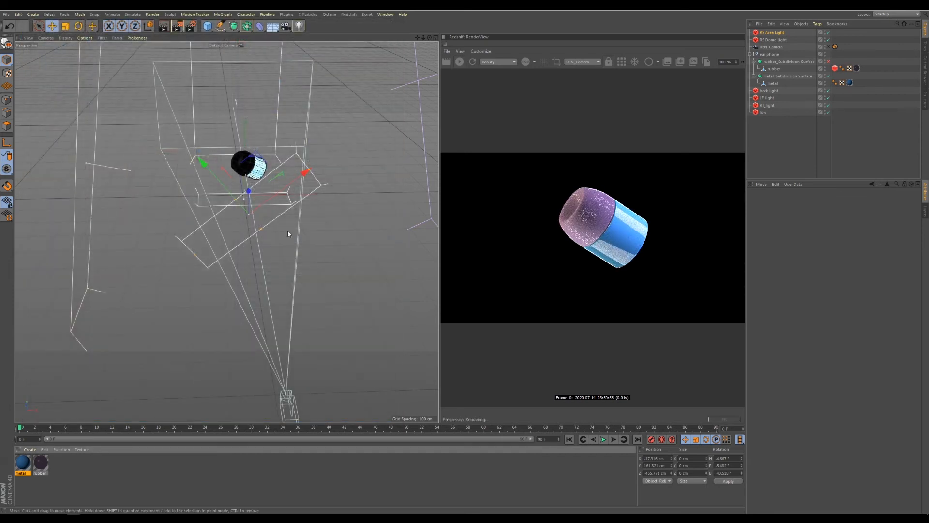
{"action": "scroll", "coordinate": [279, 224], "scroll_direction": "down", "scroll_amount": 3}
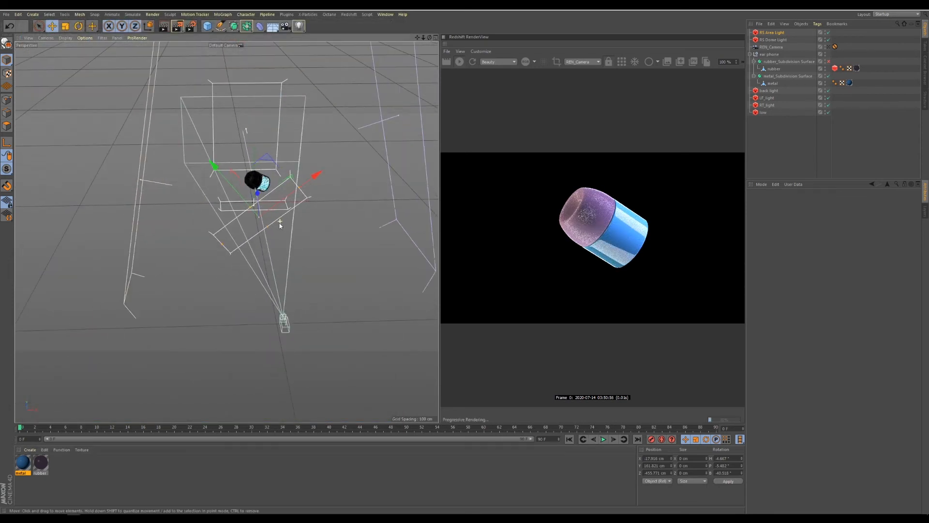
{"action": "left_click_drag", "start_coordinate": [261, 260], "coordinate": [221, 290], "text": "alt"}
{"action": "left_click", "coordinate": [219, 273]}
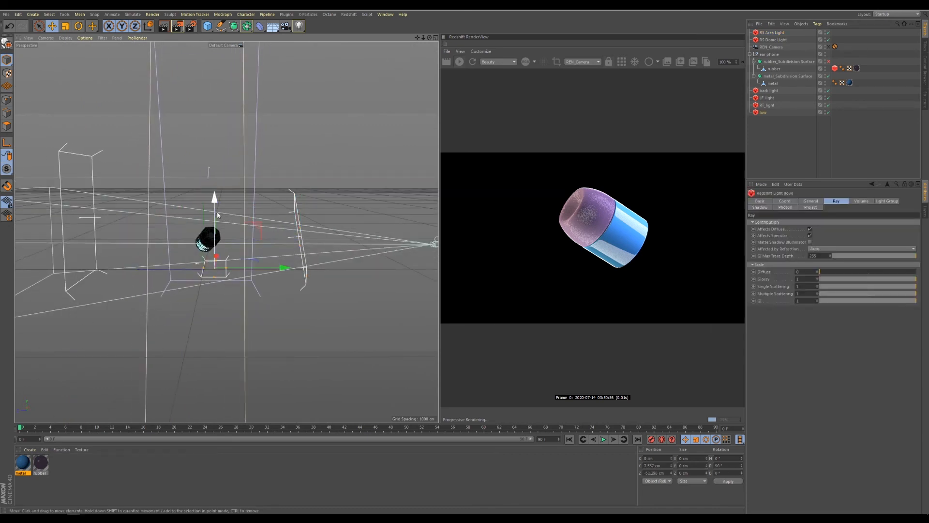
{"action": "left_click", "coordinate": [343, 315]}
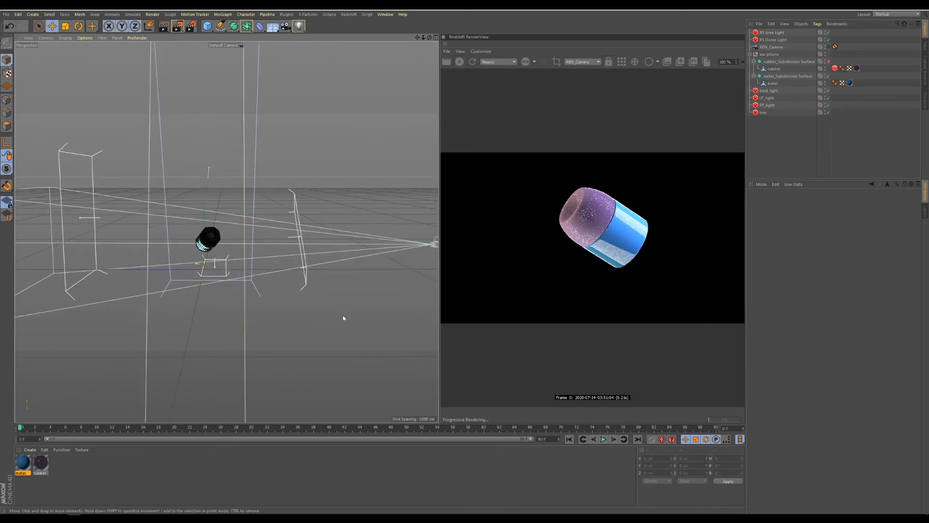
Add a plane to the scene and set its width and height to 1400 cm.
{"action": "left_click_drag", "start_coordinate": [342, 315], "coordinate": [259, 71], "text": "alt"}
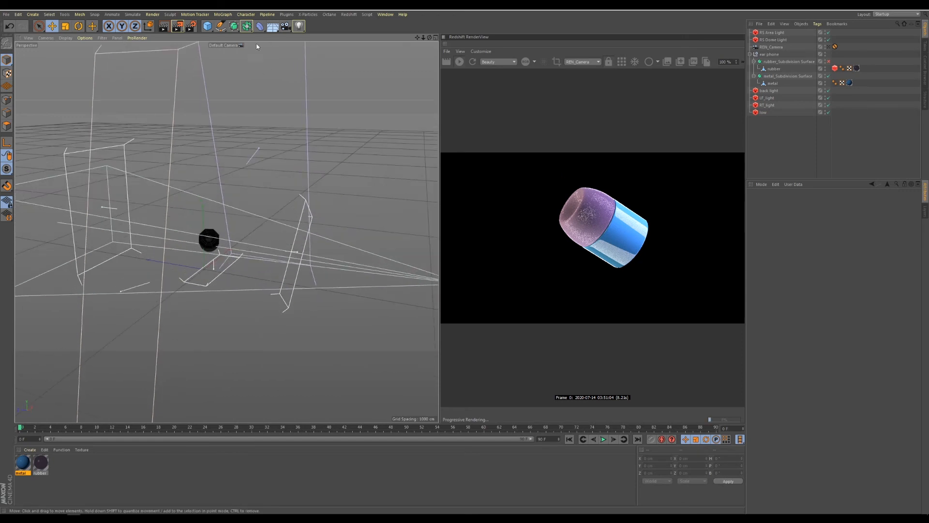
{"action": "left_click", "coordinate": [207, 26]}
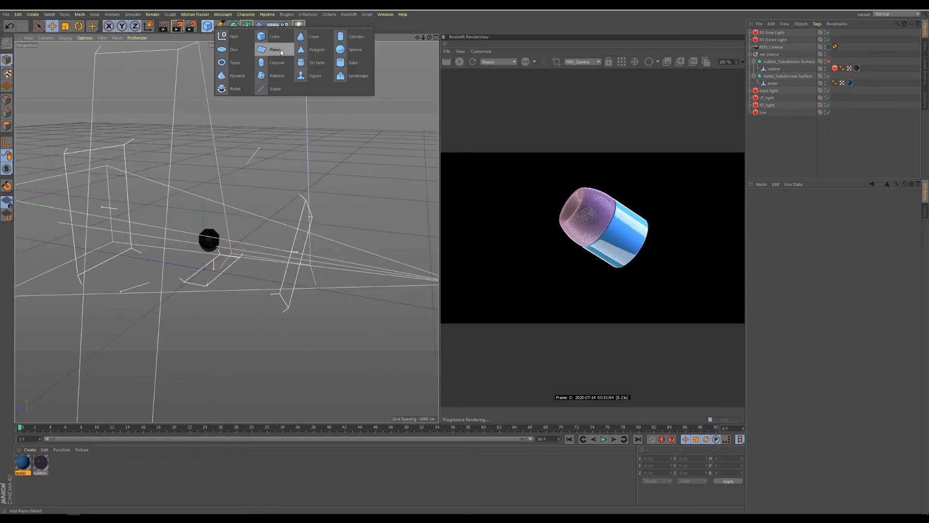
{"action": "left_click", "coordinate": [280, 50]}
{"action": "left_click_drag", "start_coordinate": [246, 311], "coordinate": [636, 284], "text": "alt"}
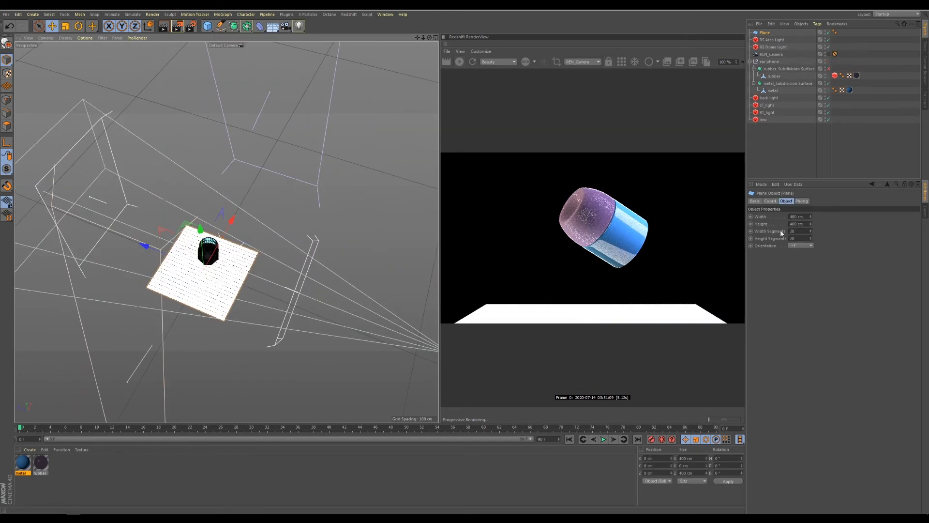
{"action": "left_click", "coordinate": [790, 216]}
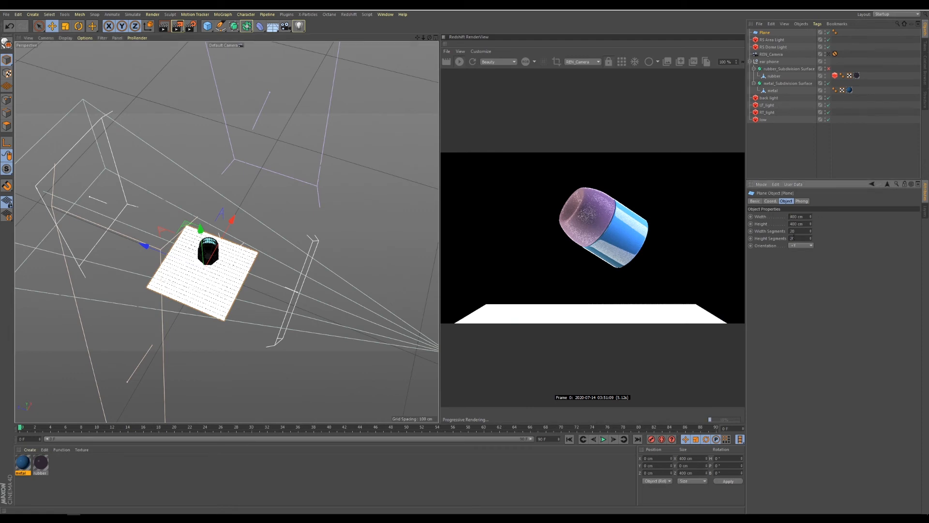
{"action": "left_click", "coordinate": [790, 223]}
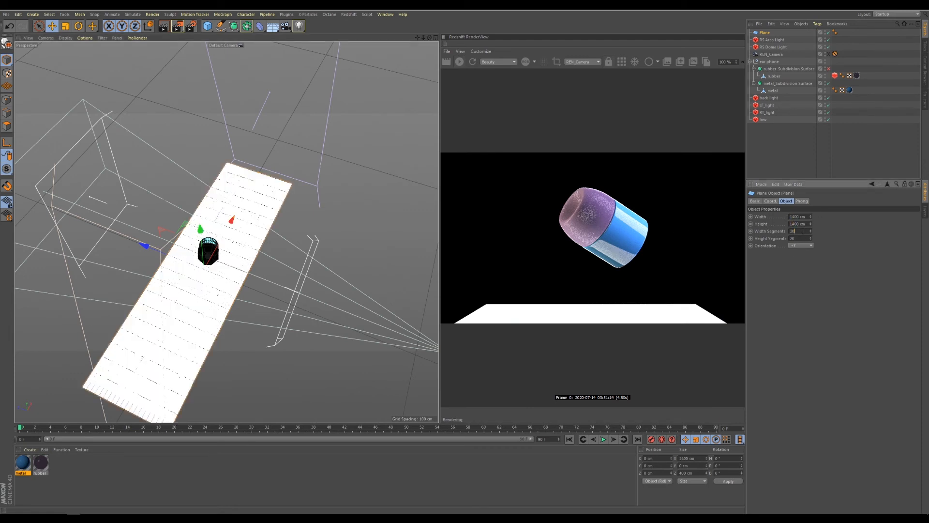
Move the plane back behind the earphone to about Z 463 cm and rename it stage.
{"action": "left_click_drag", "start_coordinate": [270, 311], "coordinate": [272, 243], "text": "alt"}
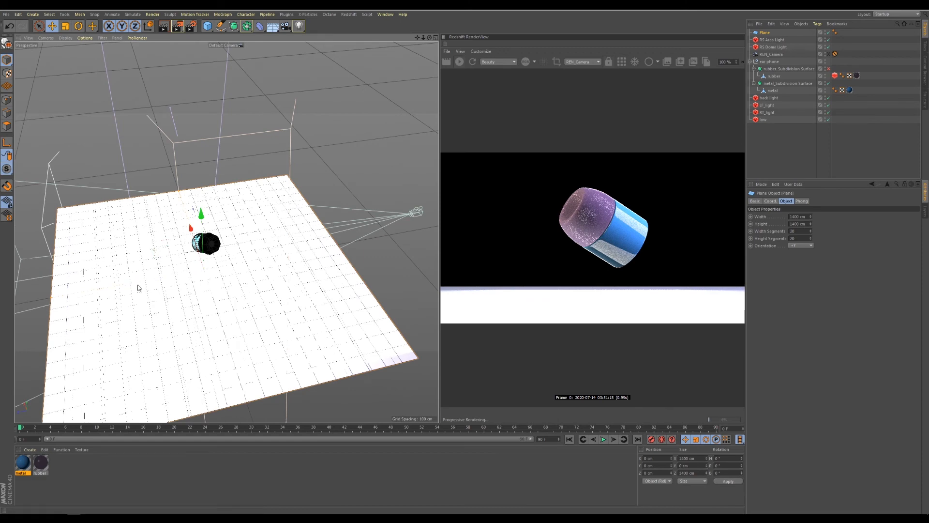
{"action": "left_click_drag", "start_coordinate": [139, 288], "coordinate": [33, 306]}
{"action": "scroll", "coordinate": [175, 284], "scroll_direction": "down", "scroll_amount": 5}
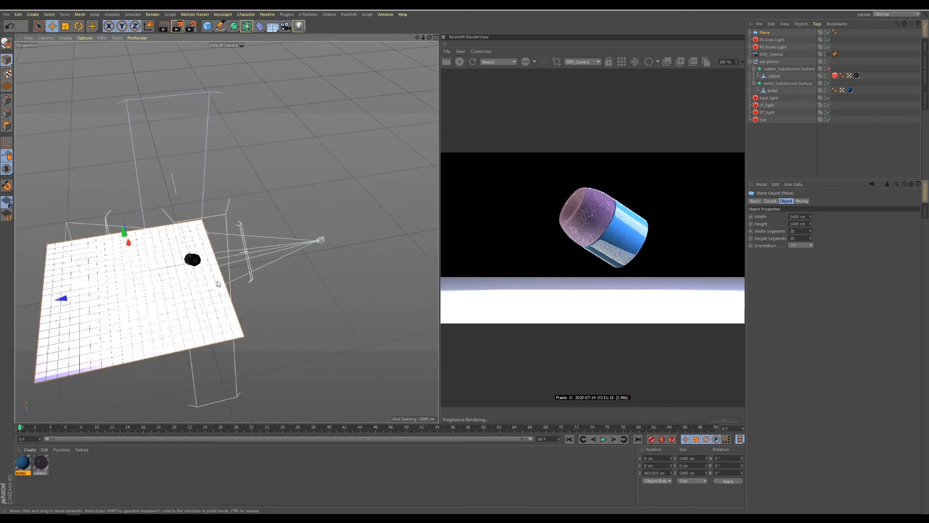
{"action": "left_click_drag", "start_coordinate": [112, 283], "coordinate": [147, 273], "text": "alt"}
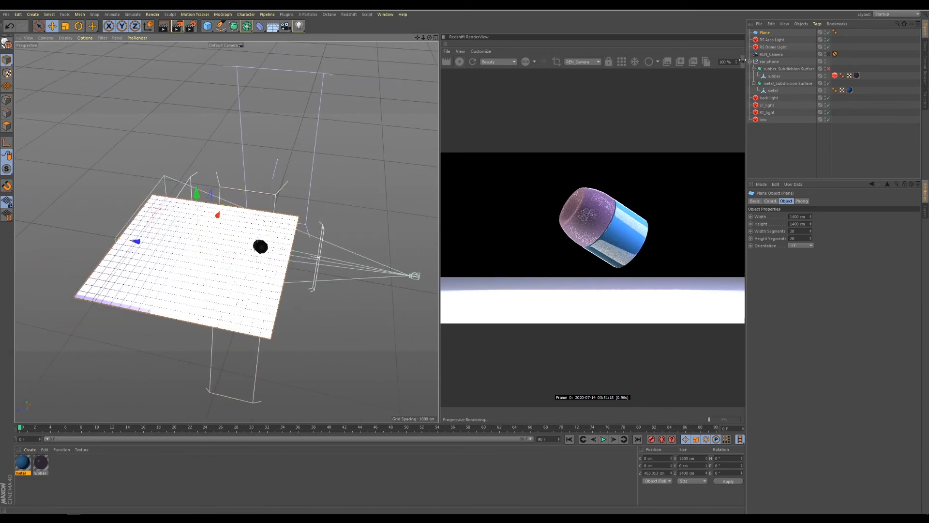
{"action": "double_click", "coordinate": [765, 34]}
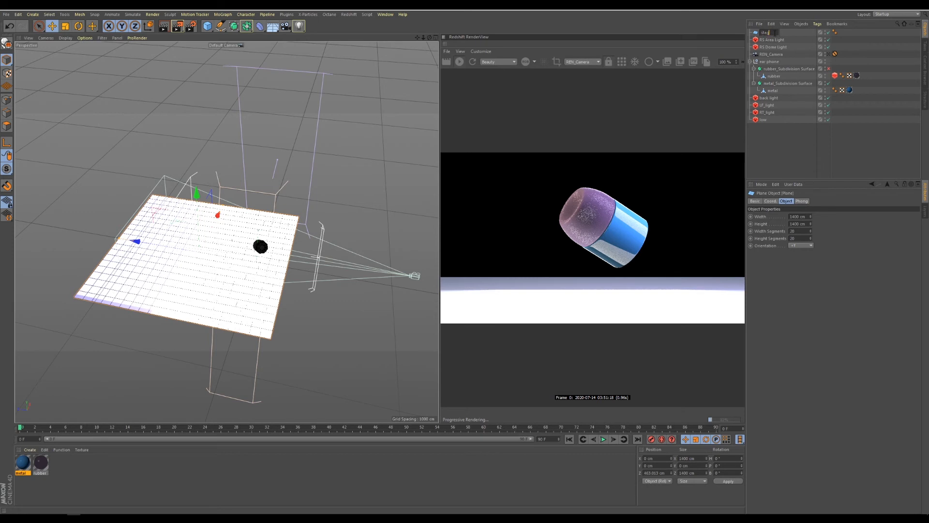
{"action": "key", "text": "Return"}
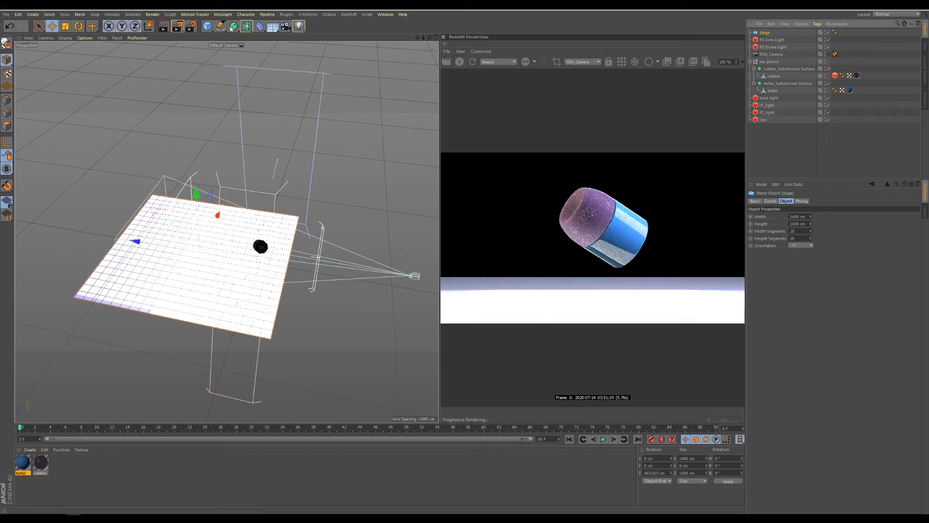
Add a Bend deformer under the stage plane, rotate it to H -90° and B -90°, and fit it to its parent.
{"action": "left_click", "coordinate": [259, 26]}
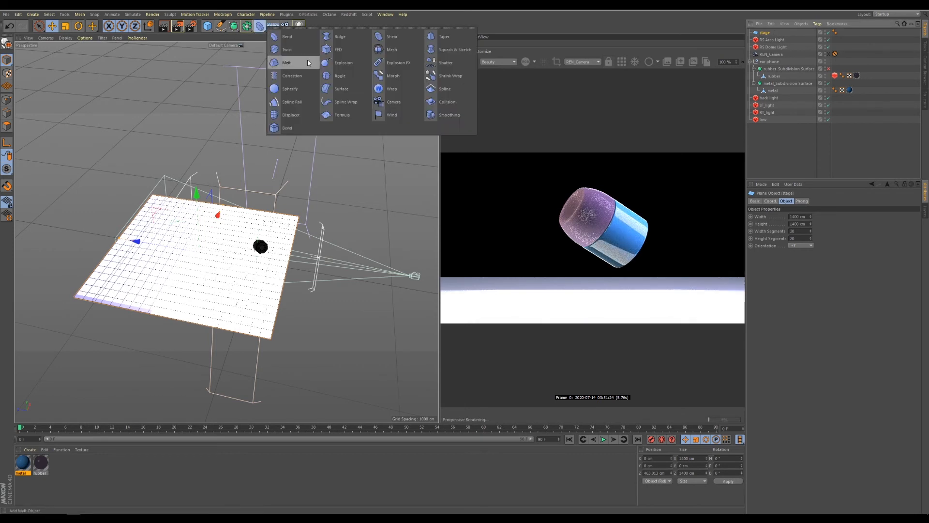
{"action": "left_click", "coordinate": [297, 38]}
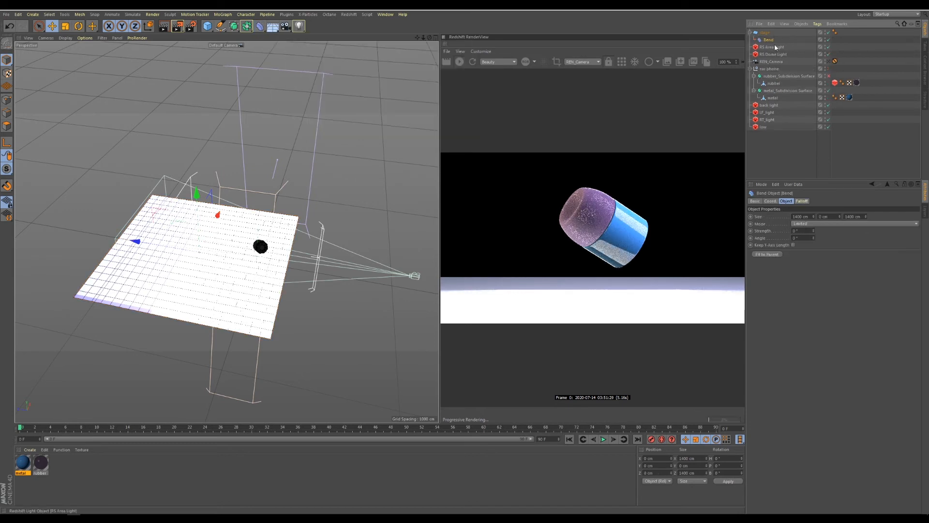
{"action": "left_click_drag", "start_coordinate": [723, 458], "coordinate": [701, 450]}
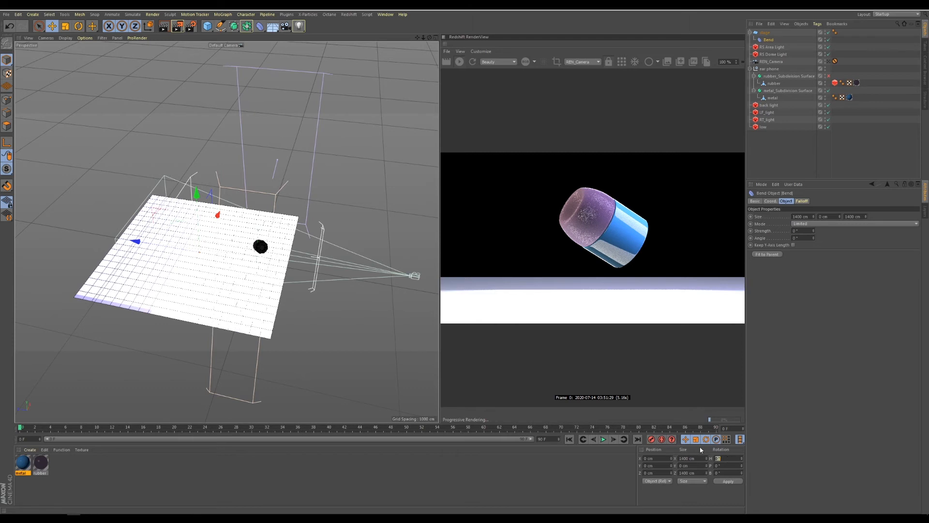
{"action": "left_click", "coordinate": [725, 474]}
{"action": "type", "text": "-90"}
{"action": "key", "text": "Return"}
{"action": "left_click", "coordinate": [769, 254]}
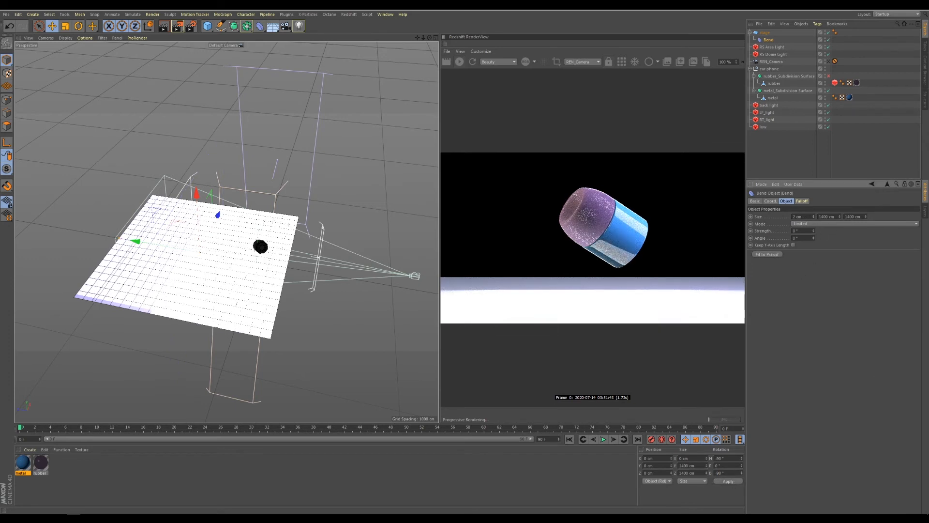
Set the Bend deformer's X size to 74 cm and its strength to 90° to curve the stage upward.
{"action": "left_click_drag", "start_coordinate": [814, 216], "coordinate": [814, 182]}
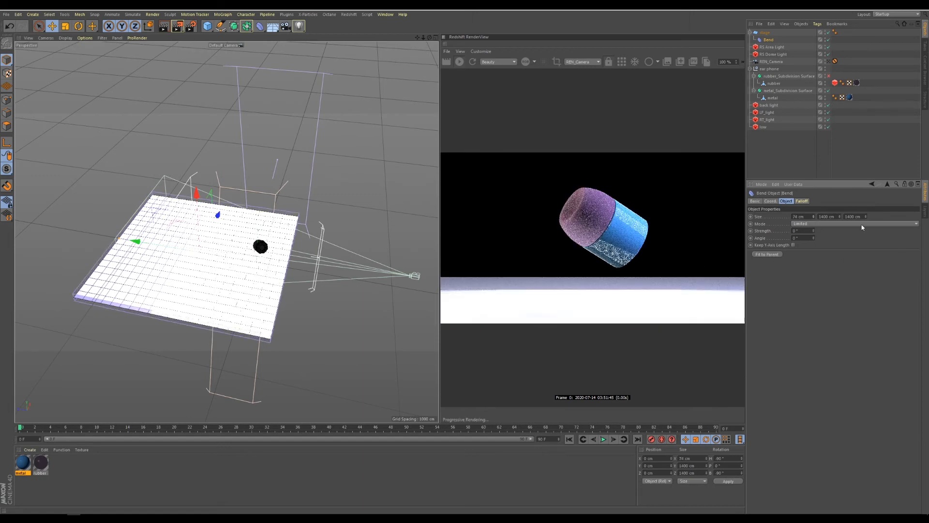
{"action": "left_click_drag", "start_coordinate": [813, 230], "coordinate": [813, 196]}
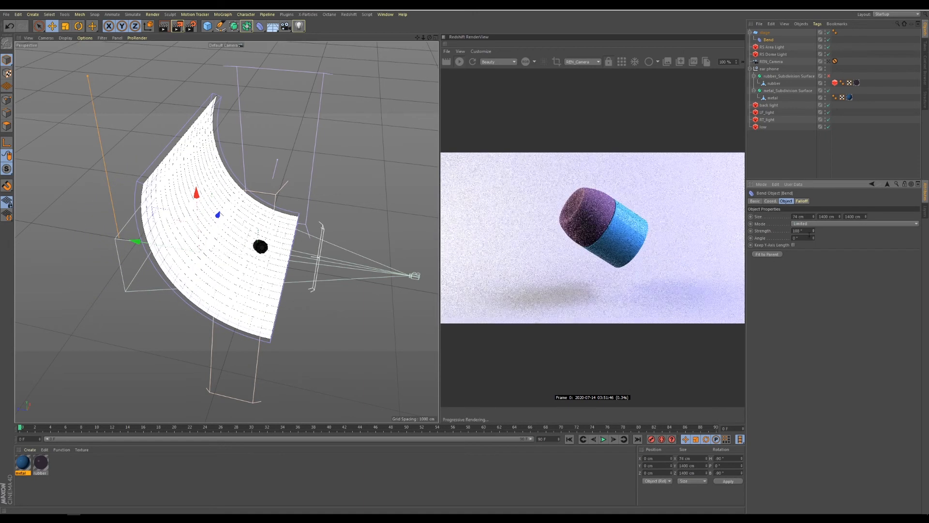
{"action": "key", "text": "Return"}
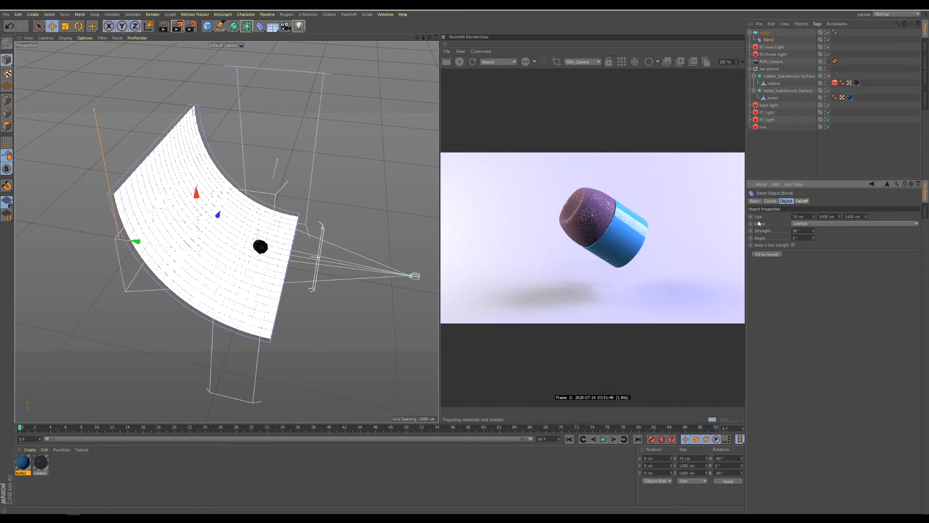
Reduce the Bend deformer's Y size to 139 cm and move it towards the stage's rear, to about Z 229 cm.
{"action": "left_click_drag", "start_coordinate": [840, 217], "coordinate": [839, 339]}
{"action": "left_click_drag", "start_coordinate": [272, 260], "coordinate": [214, 241], "text": "alt"}
{"action": "left_click_drag", "start_coordinate": [141, 271], "coordinate": [109, 265], "text": "alt"}
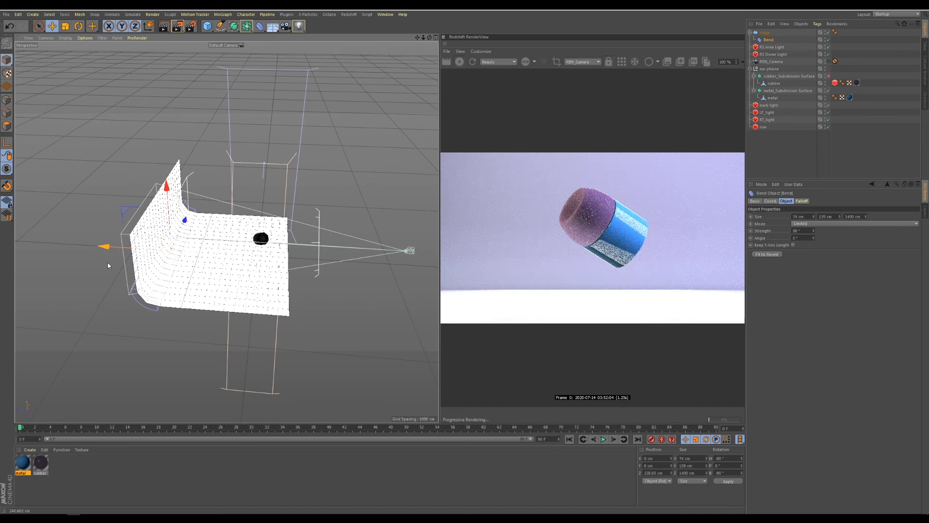
Exclude the stage from the illumination of both the LF_light and the RT_light.
{"action": "left_click_drag", "start_coordinate": [107, 262], "coordinate": [222, 243], "text": "alt"}
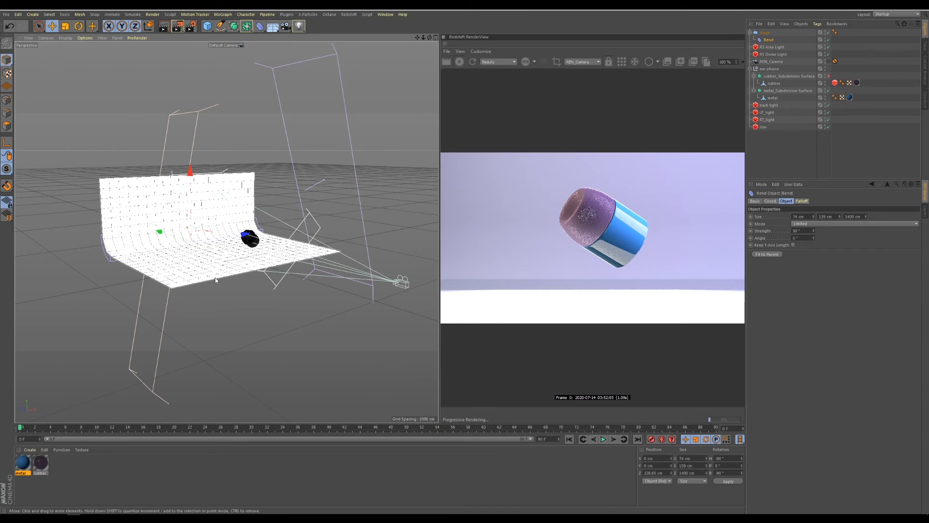
{"action": "left_click_drag", "start_coordinate": [241, 259], "coordinate": [258, 330], "text": "alt"}
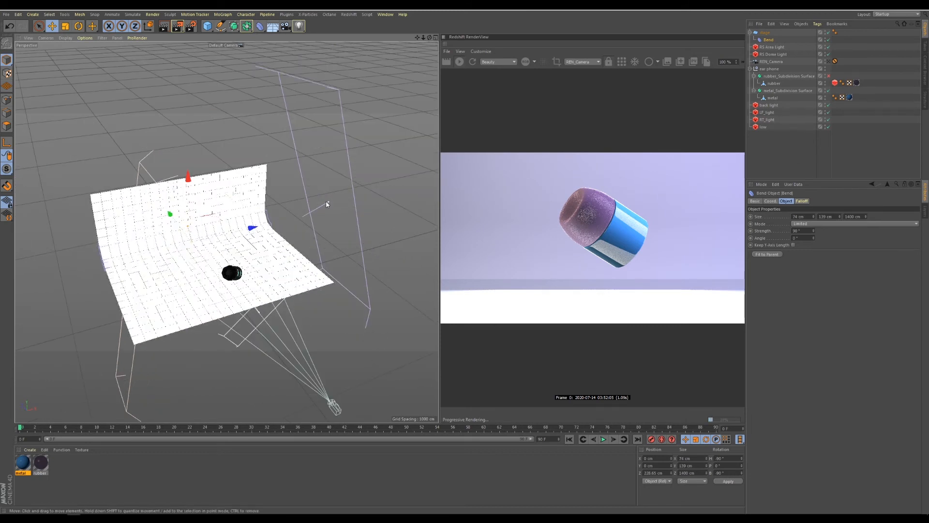
{"action": "left_click", "coordinate": [317, 139]}
{"action": "left_click", "coordinate": [120, 386]}
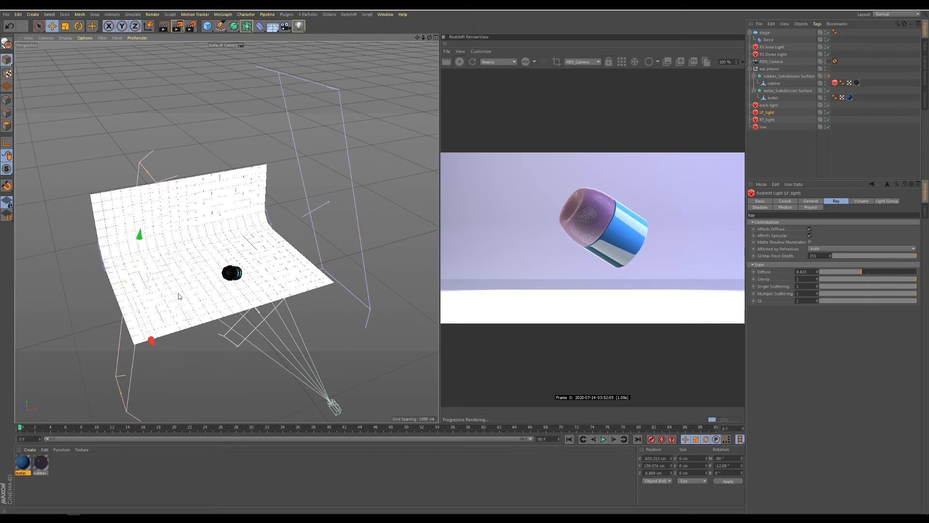
{"action": "left_click_drag", "start_coordinate": [159, 344], "coordinate": [180, 374], "text": "alt"}
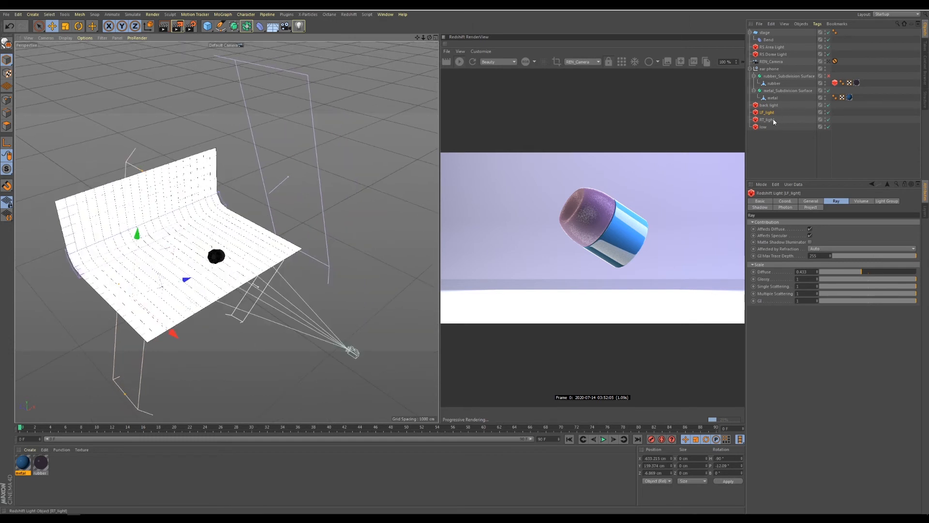
{"action": "left_click", "coordinate": [750, 68]}
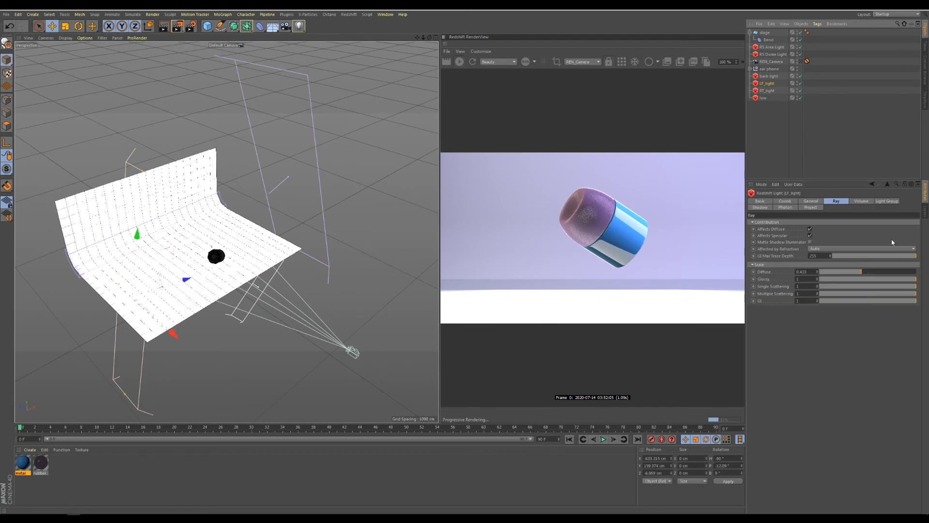
{"action": "left_click", "coordinate": [807, 208]}
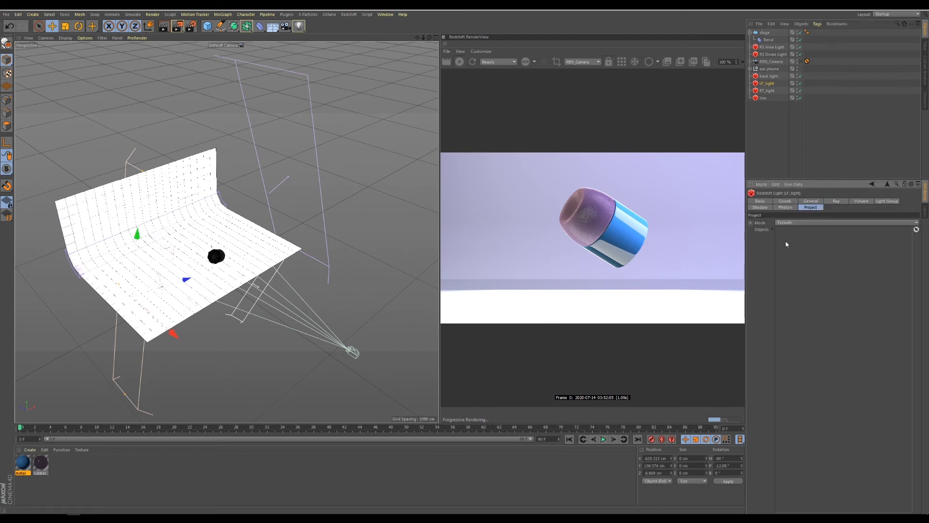
{"action": "left_click_drag", "start_coordinate": [764, 32], "coordinate": [837, 268]}
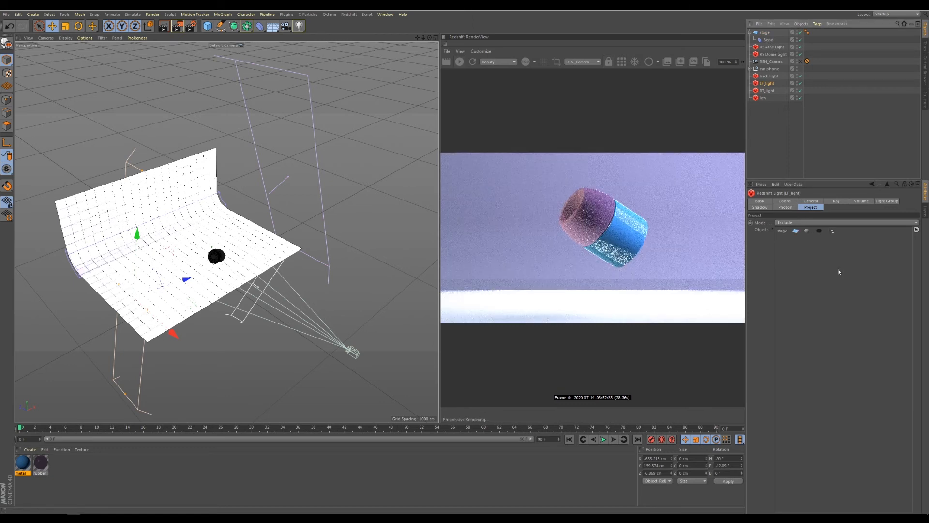
{"action": "left_click", "coordinate": [767, 91]}
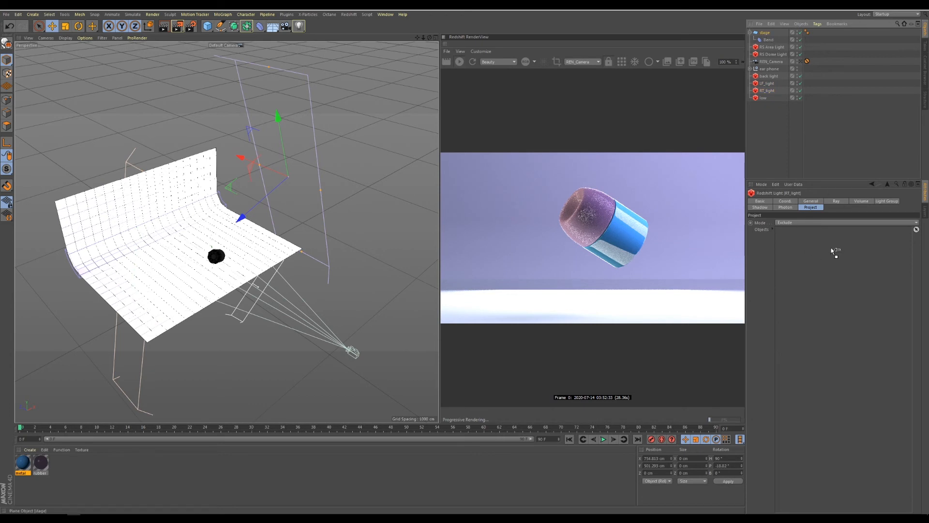
{"action": "left_click_drag", "start_coordinate": [836, 252], "coordinate": [837, 250]}
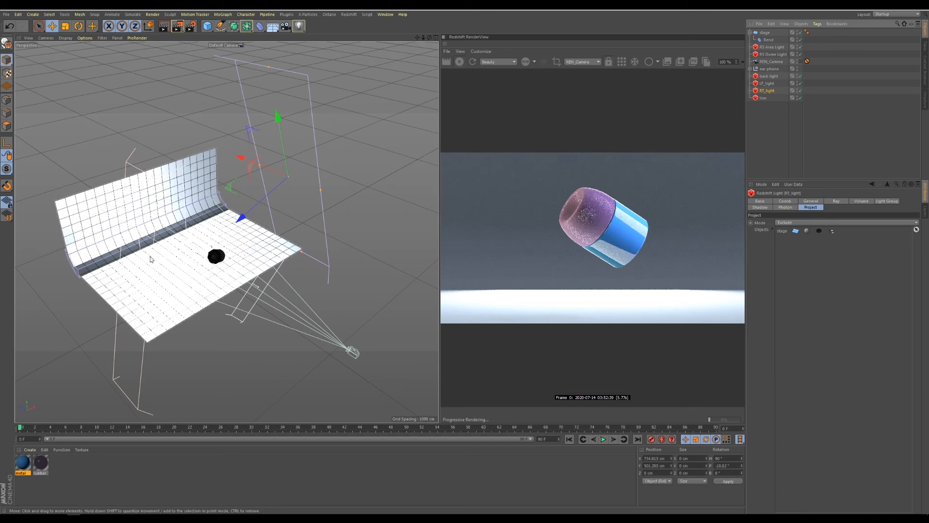
Move the back light forward over the stage, in front of the curved wall, to about Y 279 cm and Z 223 cm.
{"action": "left_click_drag", "start_coordinate": [151, 260], "coordinate": [227, 186], "text": "alt"}
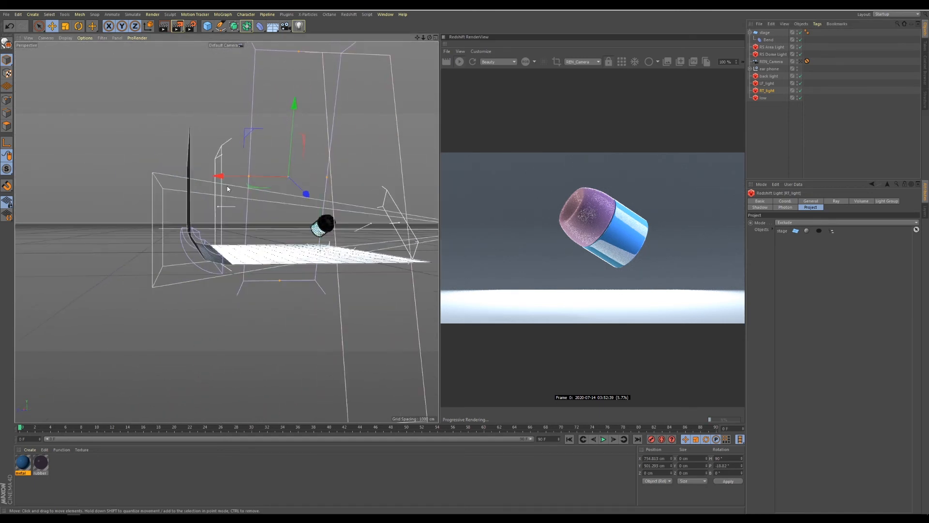
{"action": "left_click", "coordinate": [225, 153]}
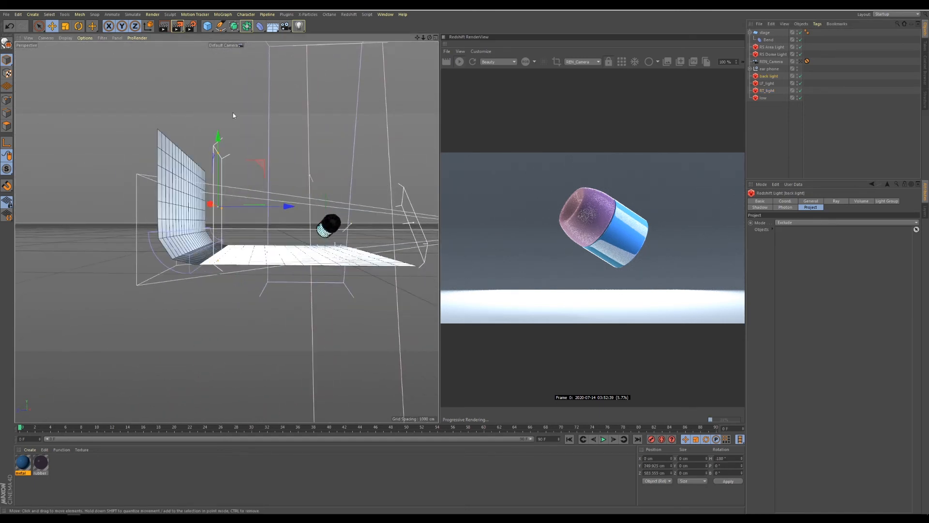
{"action": "left_click_drag", "start_coordinate": [224, 134], "coordinate": [223, 115]}
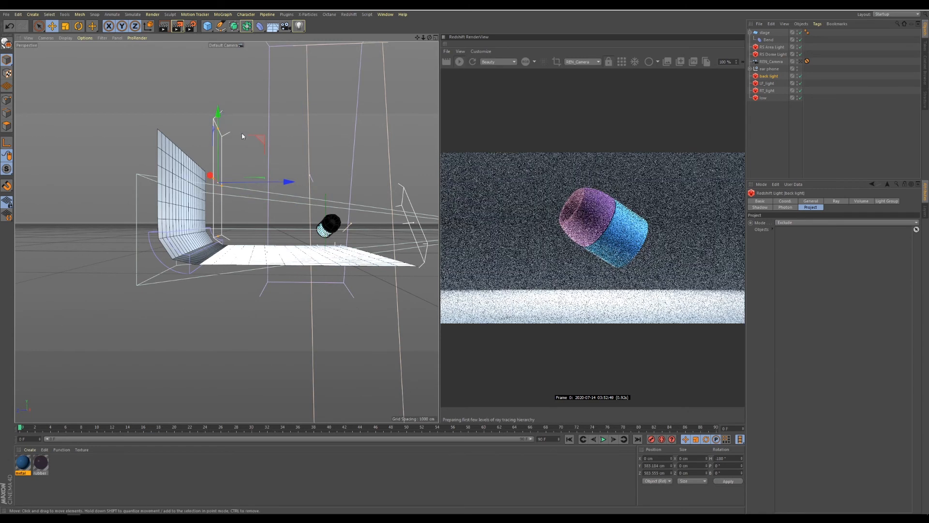
{"action": "left_click_drag", "start_coordinate": [227, 184], "coordinate": [247, 213], "text": "alt"}
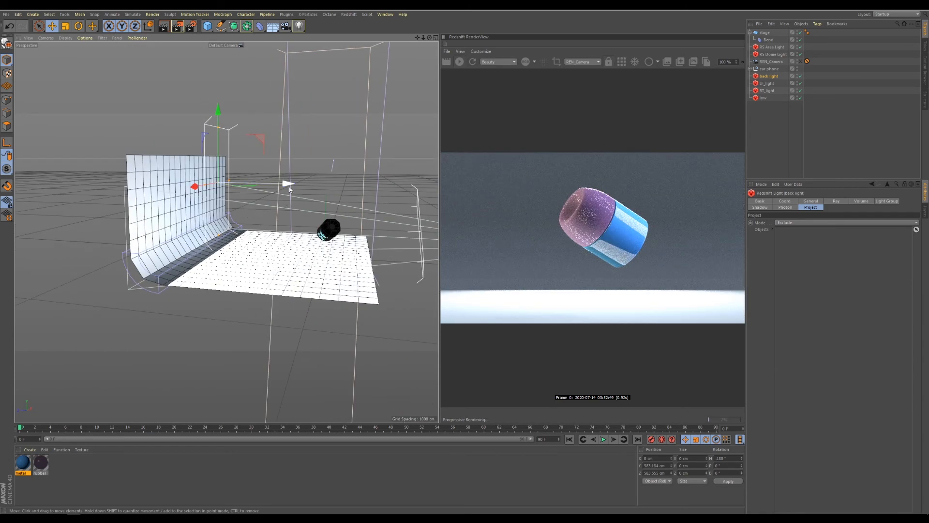
{"action": "left_click_drag", "start_coordinate": [287, 184], "coordinate": [274, 241]}
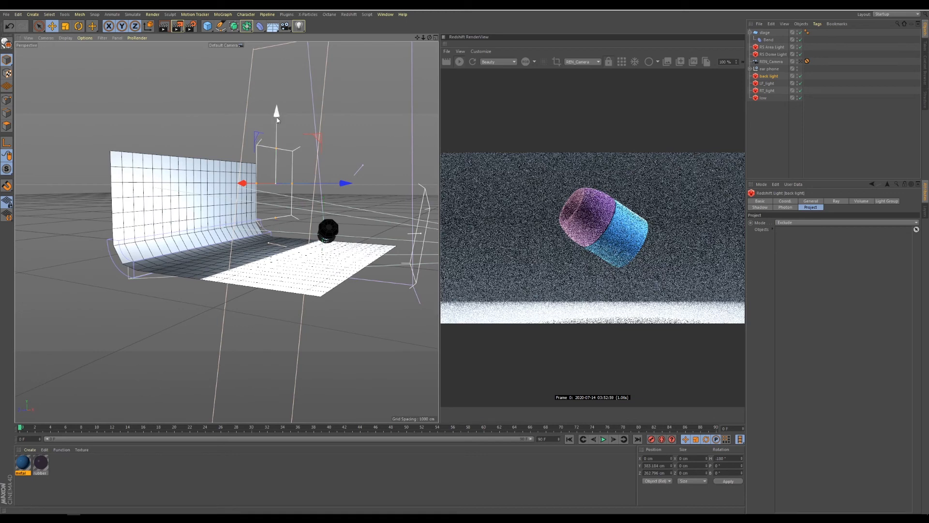
{"action": "left_click_drag", "start_coordinate": [277, 120], "coordinate": [277, 138]}
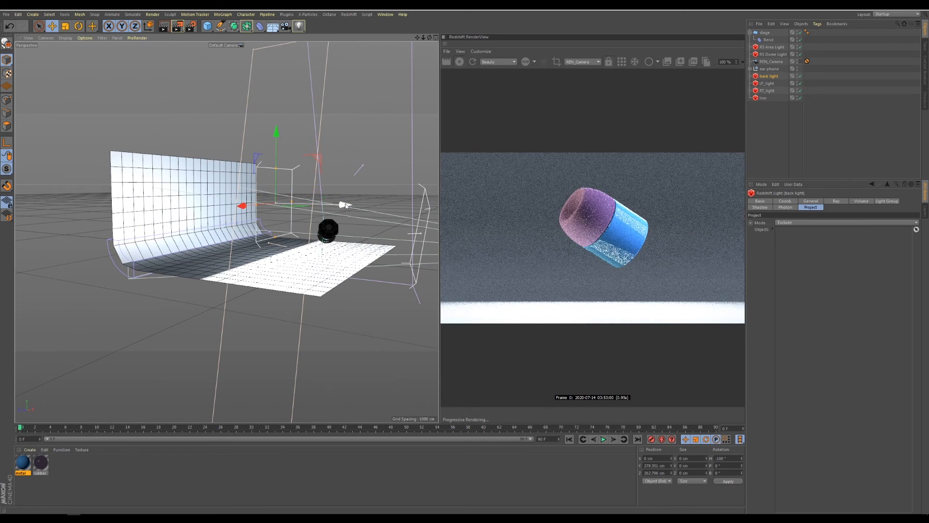
{"action": "left_click_drag", "start_coordinate": [344, 205], "coordinate": [351, 205]}
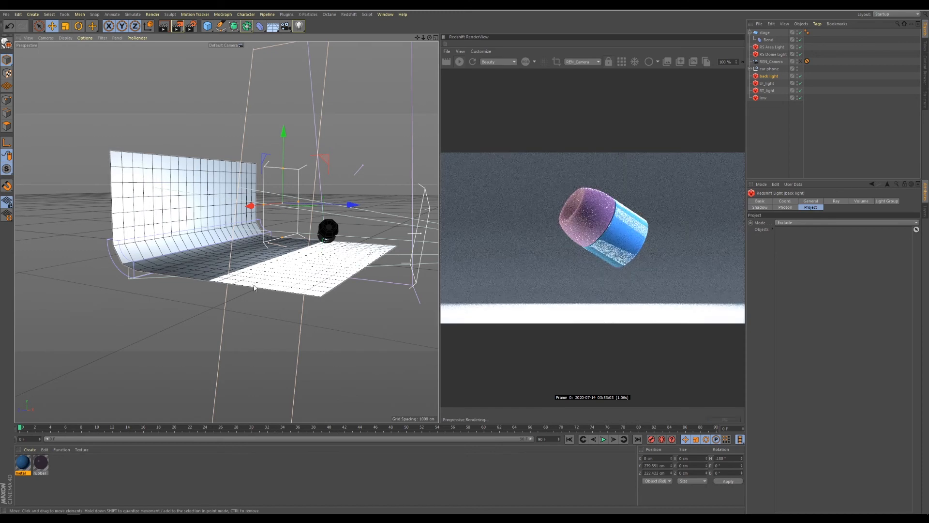
Lower the stage plane beneath the earphone to about Y -69 cm.
{"action": "left_click", "coordinate": [764, 32]}
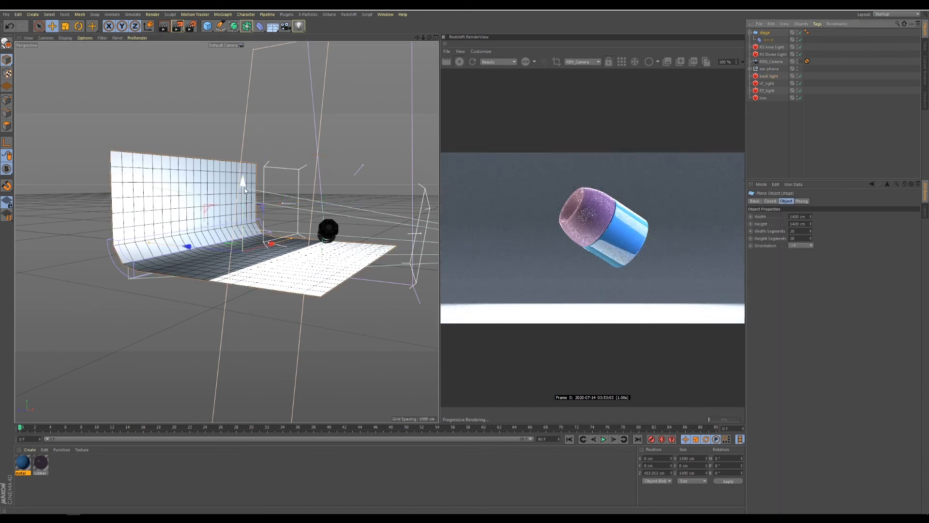
{"action": "left_click_drag", "start_coordinate": [244, 188], "coordinate": [245, 201]}
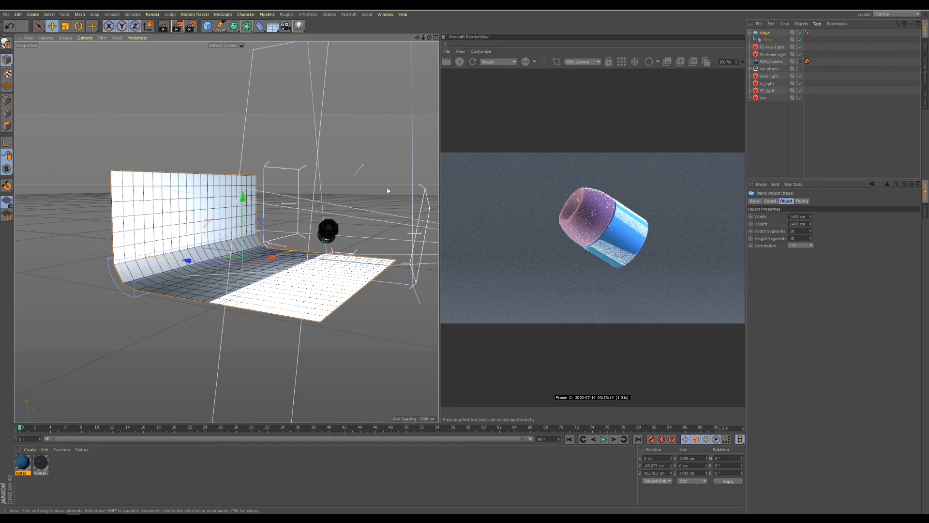
Add a Redshift area light, move it back towards the stage's curved wall and raise it to about Y 176 cm.
{"action": "left_click_drag", "start_coordinate": [256, 257], "coordinate": [297, 238], "text": "alt"}
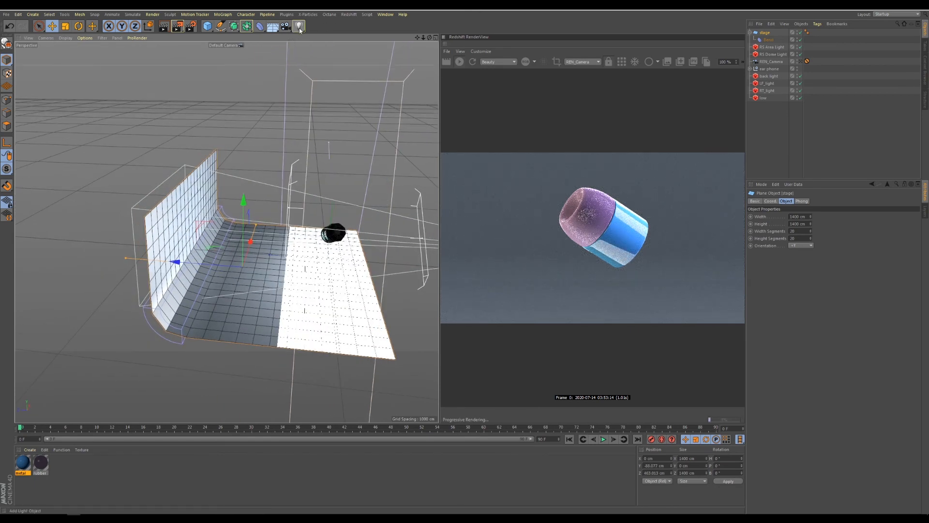
{"action": "left_click", "coordinate": [350, 15]}
{"action": "mouse_move", "coordinate": [367, 33]}
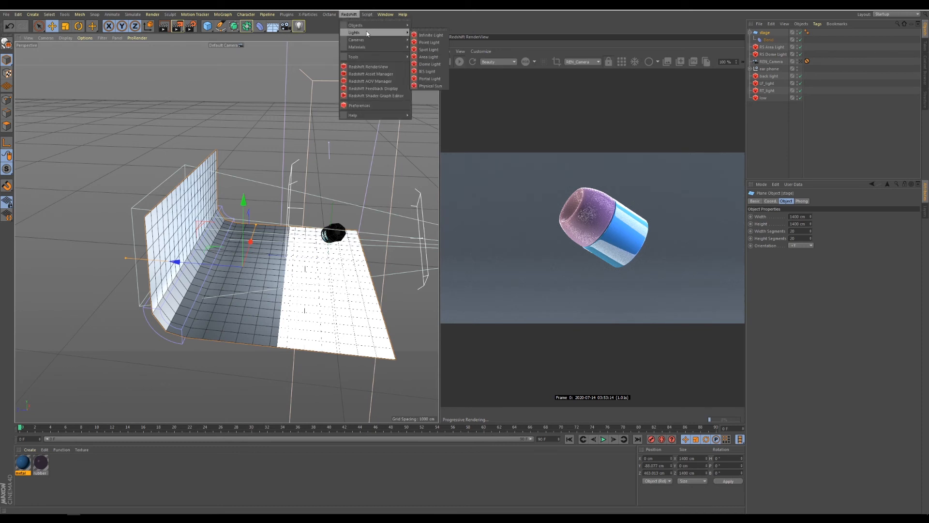
{"action": "left_click", "coordinate": [428, 56]}
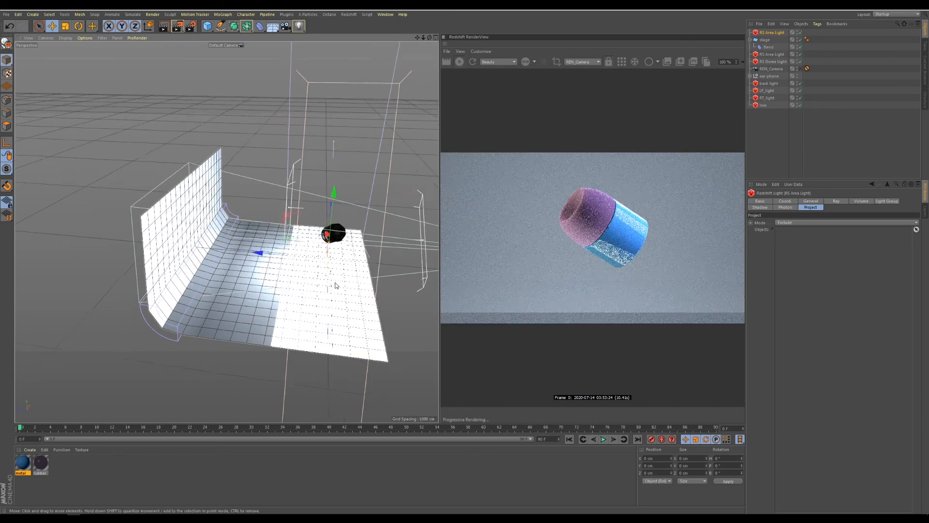
{"action": "left_click_drag", "start_coordinate": [262, 259], "coordinate": [195, 259]}
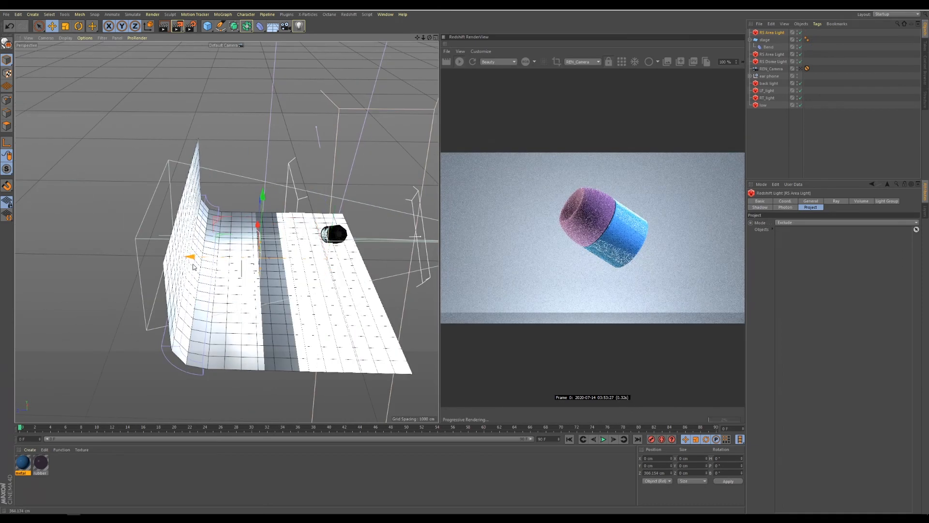
{"action": "left_click_drag", "start_coordinate": [266, 206], "coordinate": [267, 172]}
{"action": "left_click_drag", "start_coordinate": [299, 263], "coordinate": [271, 261], "text": "alt"}
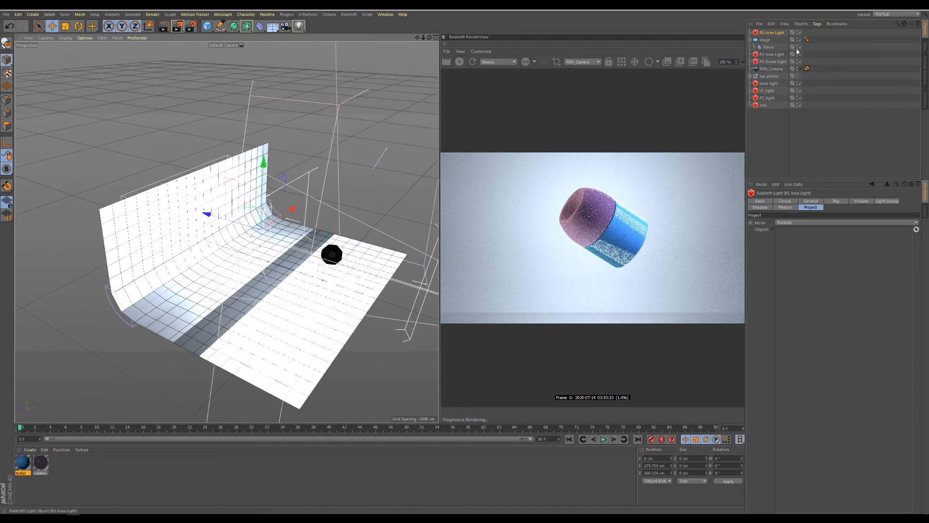
Reduce the new area light's intensity multiplier to about 29.5.
{"action": "left_click", "coordinate": [811, 200]}
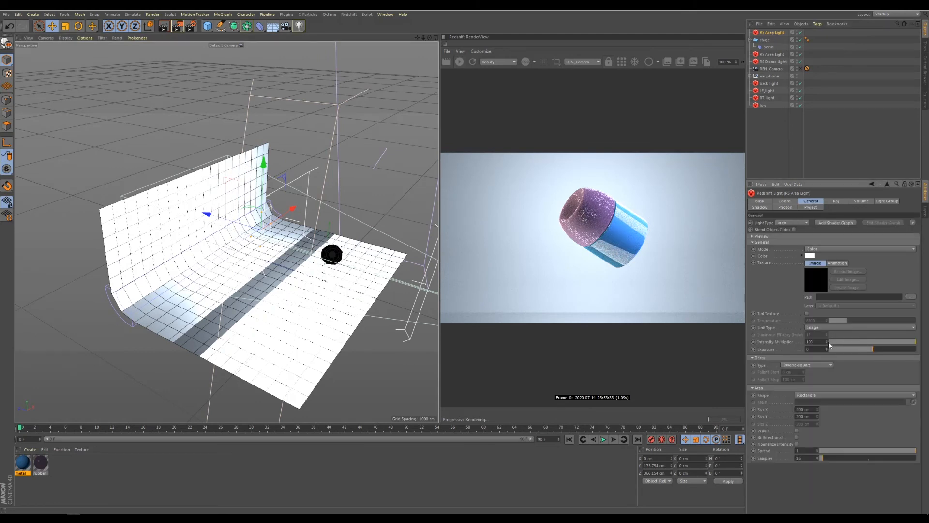
{"action": "left_click", "coordinate": [835, 201]}
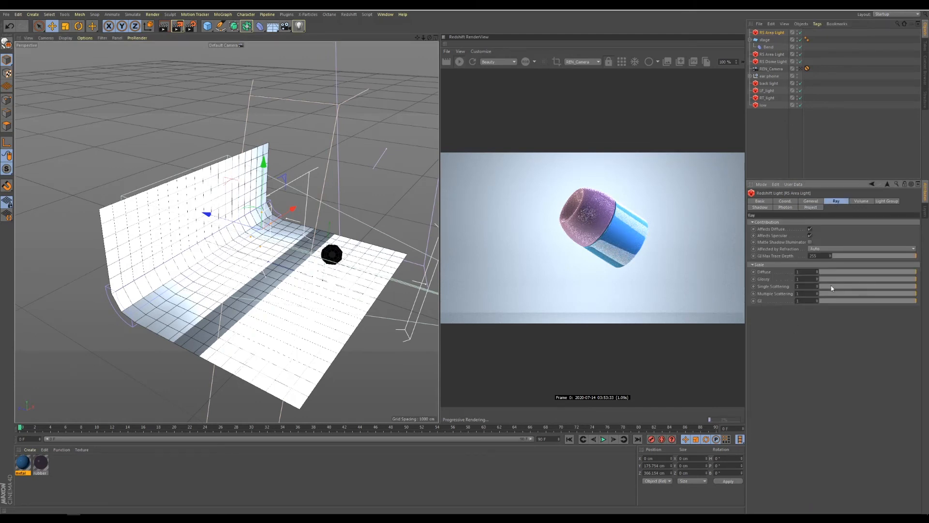
{"action": "left_click", "coordinate": [811, 201]}
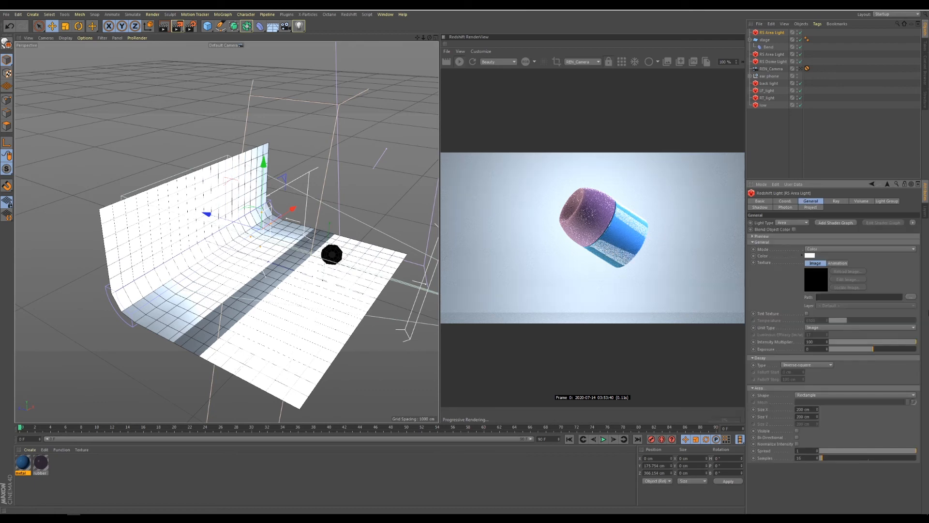
{"action": "left_click_drag", "start_coordinate": [897, 343], "coordinate": [855, 344]}
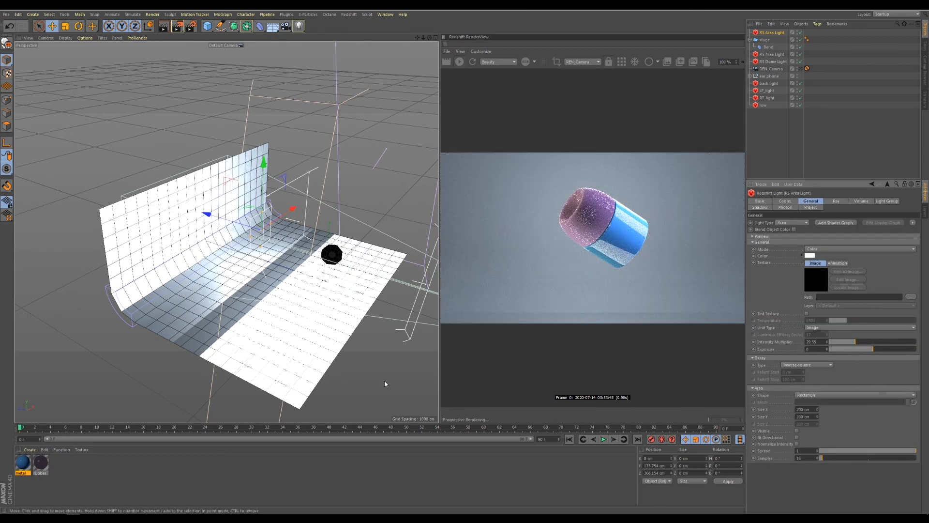
Create a Redshift material named stage and apply it to the stage plane.
{"action": "left_click", "coordinate": [30, 449]}
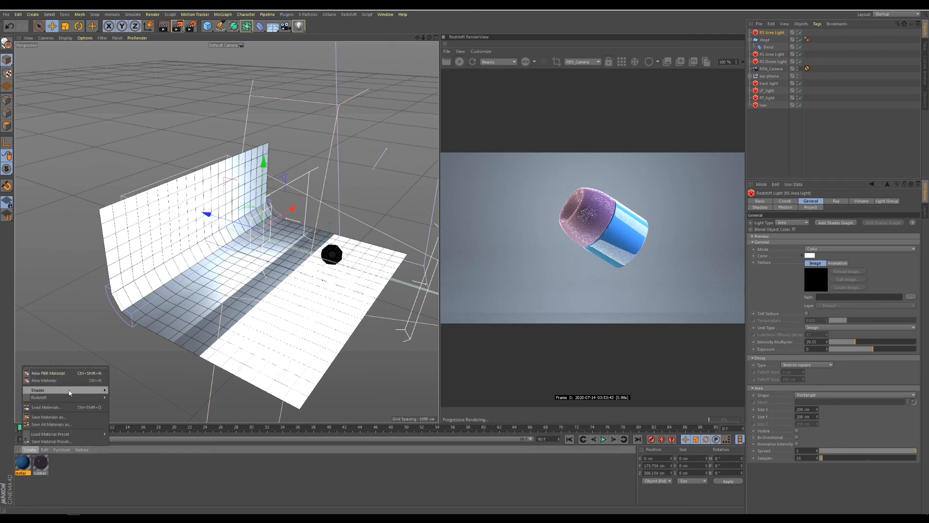
{"action": "mouse_move", "coordinate": [56, 398]}
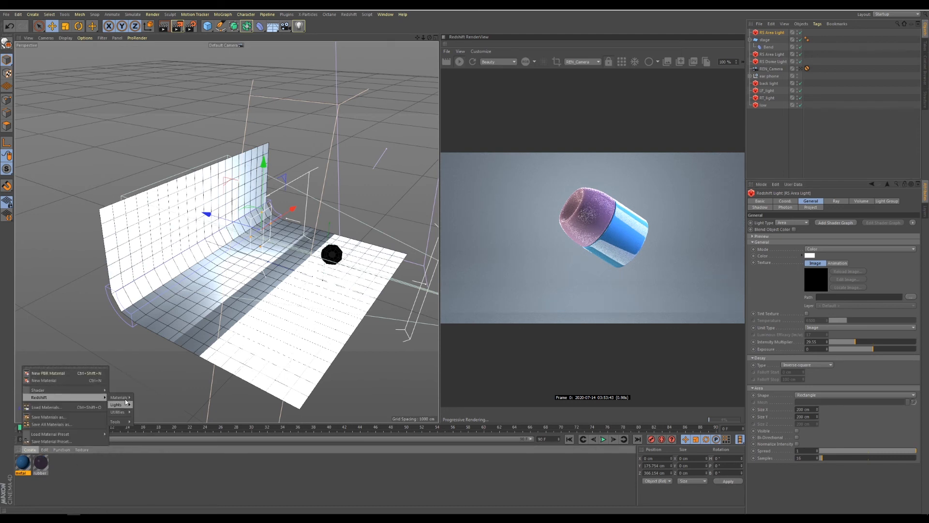
{"action": "mouse_move", "coordinate": [119, 397]}
{"action": "left_click", "coordinate": [153, 397]}
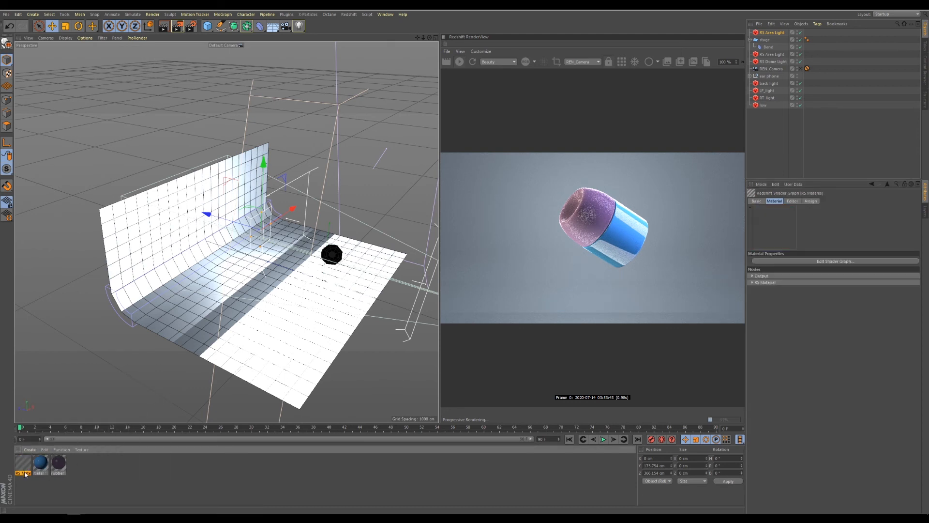
{"action": "double_click", "coordinate": [25, 472]}
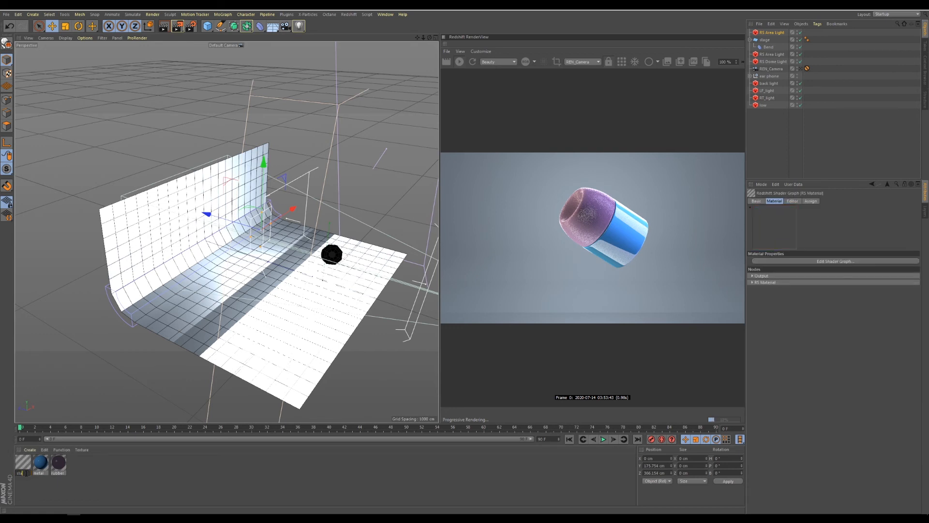
{"action": "type", "text": "stage"}
{"action": "key", "text": "Return"}
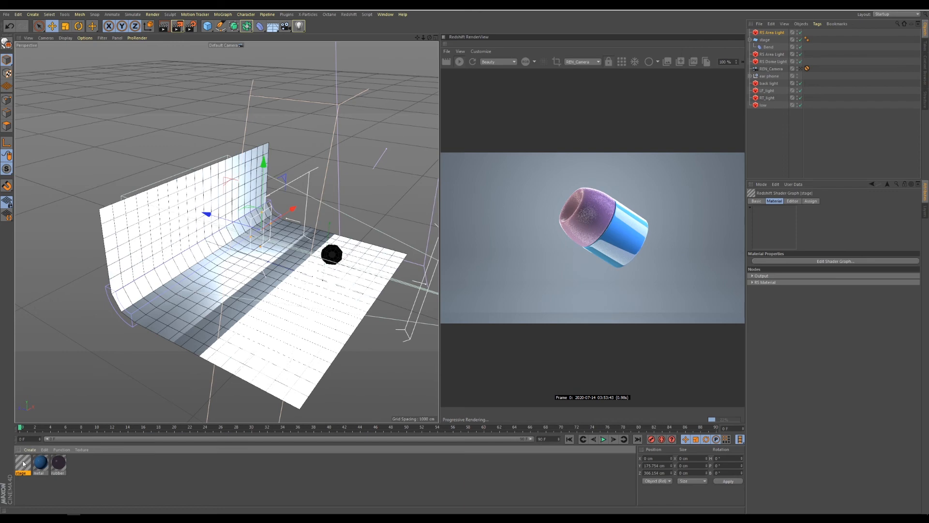
{"action": "left_click_drag", "start_coordinate": [23, 464], "coordinate": [112, 241]}
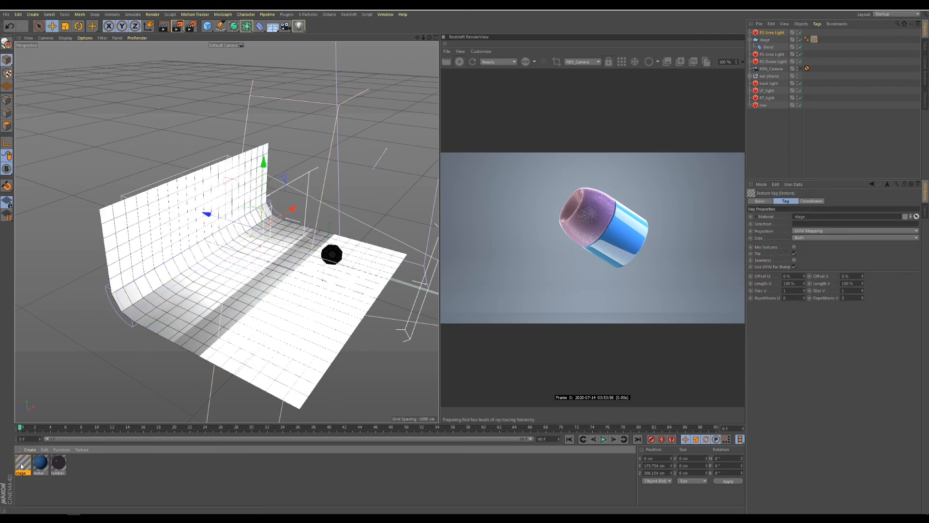
Set the stage material's reflection weight to 0 and its diffuse color to a saturated blue with hue 214° and value 50%.
{"action": "double_click", "coordinate": [22, 466]}
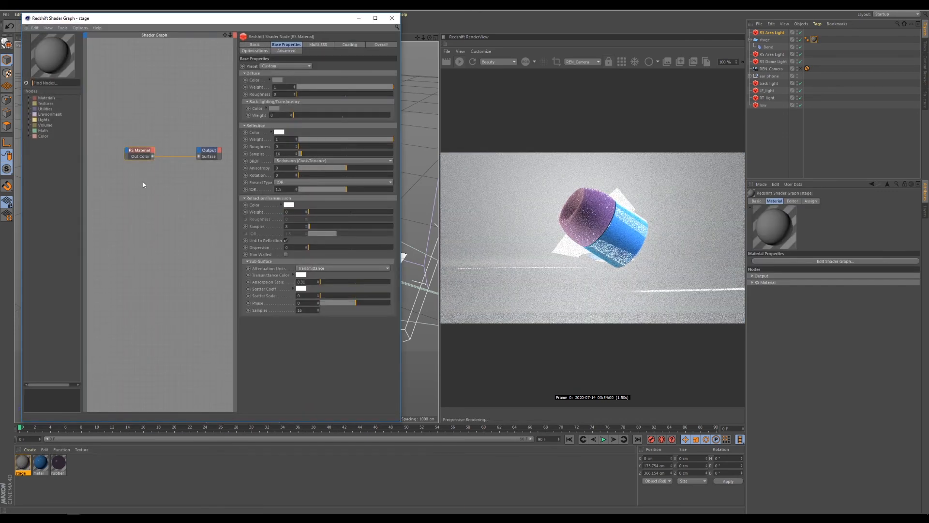
{"action": "left_click_drag", "start_coordinate": [318, 141], "coordinate": [296, 140]}
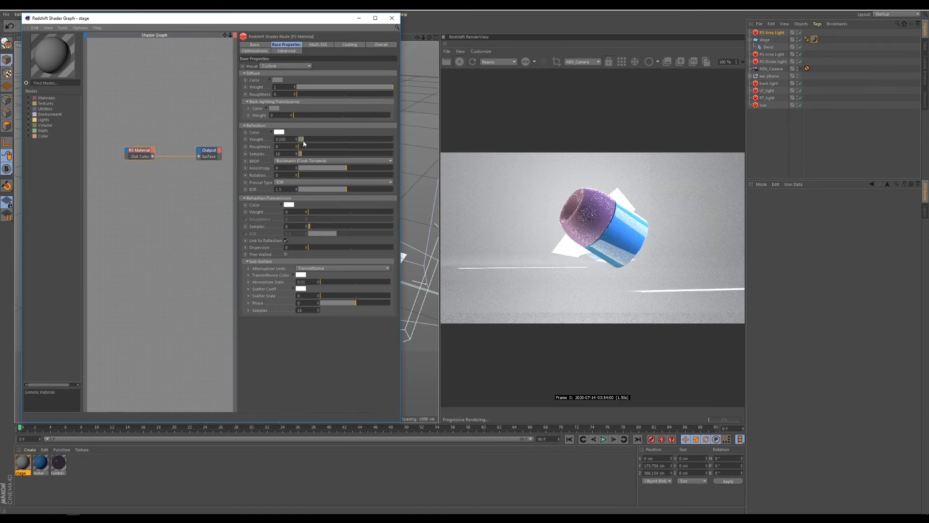
{"action": "left_click", "coordinate": [276, 80]}
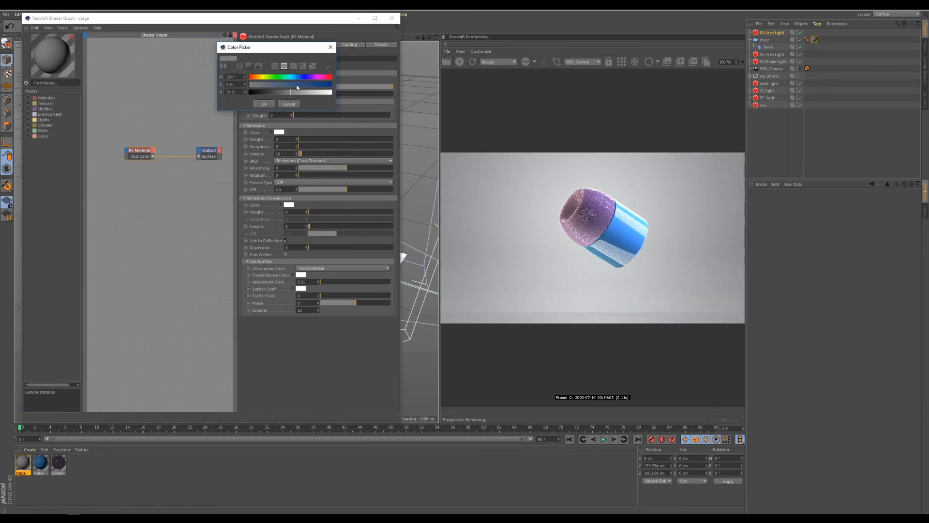
{"action": "left_click_drag", "start_coordinate": [297, 87], "coordinate": [308, 89]}
{"action": "left_click", "coordinate": [267, 103]}
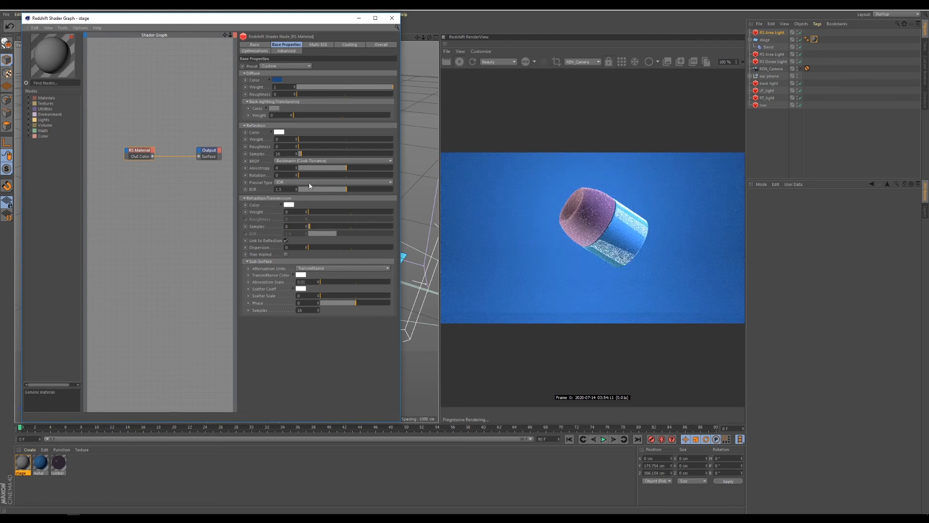
Darken the stage material's blue diffuse color slightly and close its shader graph.
{"action": "left_click", "coordinate": [277, 80]}
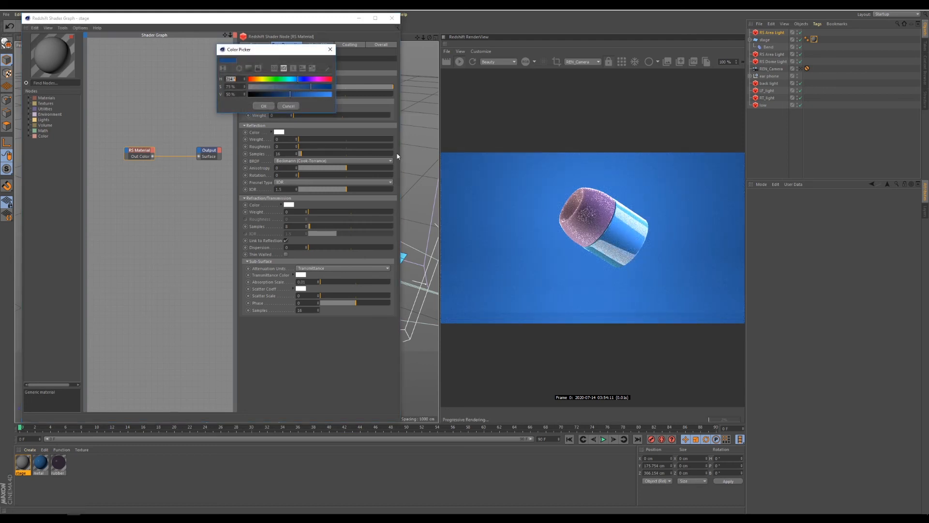
{"action": "left_click", "coordinate": [311, 88]}
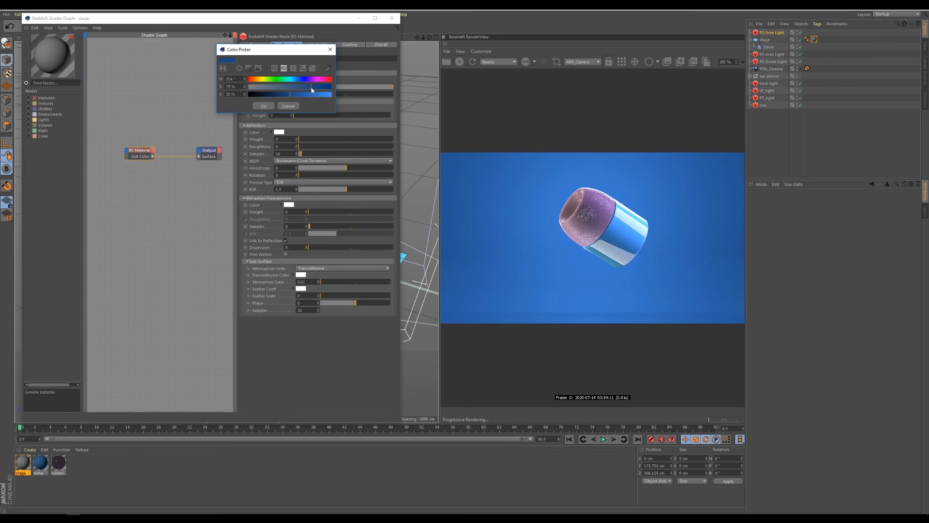
{"action": "left_click_drag", "start_coordinate": [286, 98], "coordinate": [284, 97]}
{"action": "left_click", "coordinate": [265, 106]}
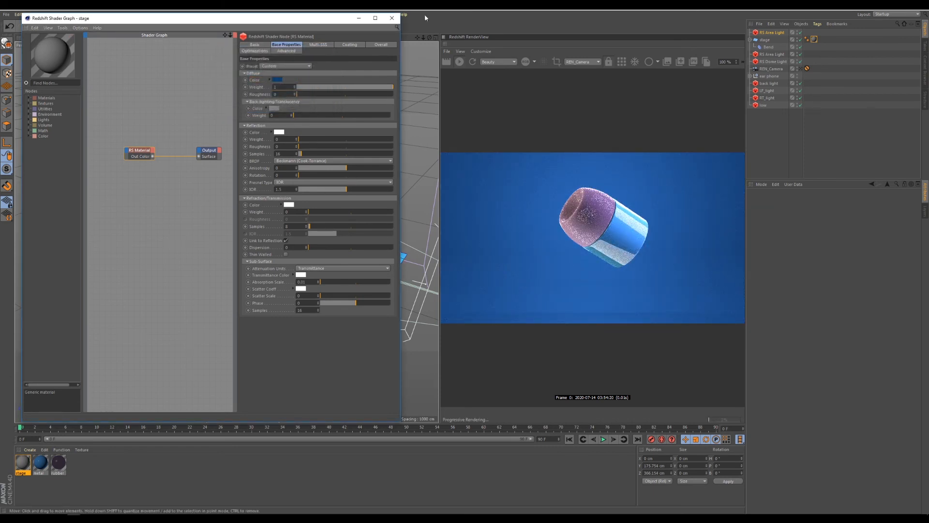
{"action": "left_click", "coordinate": [392, 18]}
Increase the stage plane's height segments to about 62 to smooth its bend.
{"action": "left_click", "coordinate": [173, 247]}
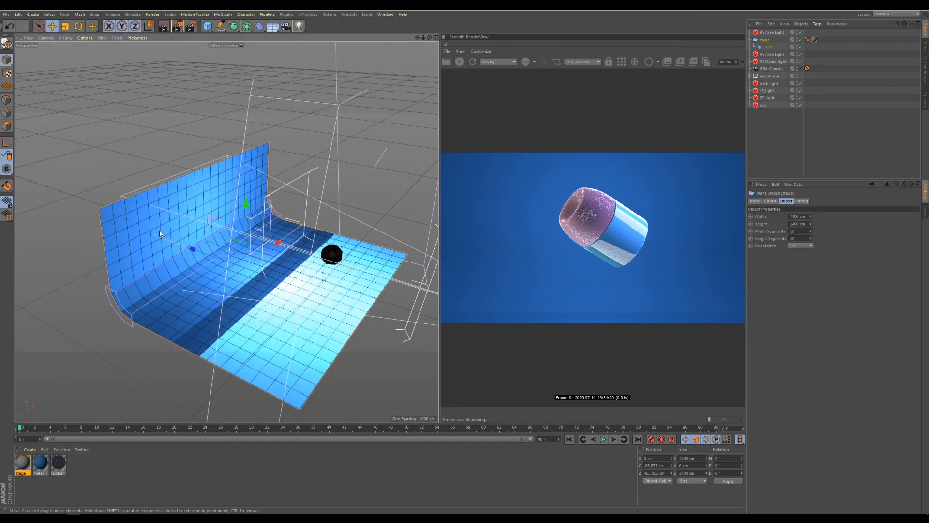
{"action": "left_click_drag", "start_coordinate": [810, 236], "coordinate": [809, 213]}
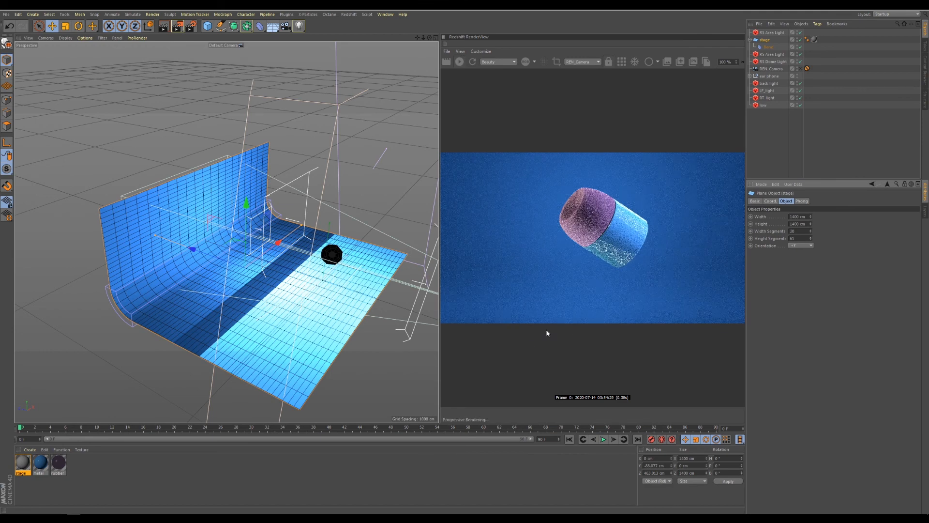
{"action": "key", "text": "ctrl+z"}
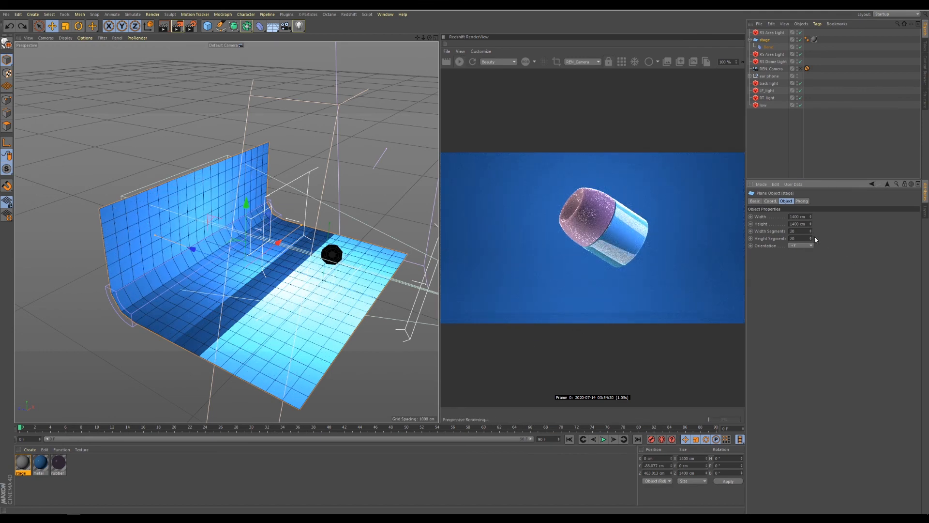
{"action": "left_click_drag", "start_coordinate": [812, 240], "coordinate": [811, 220]}
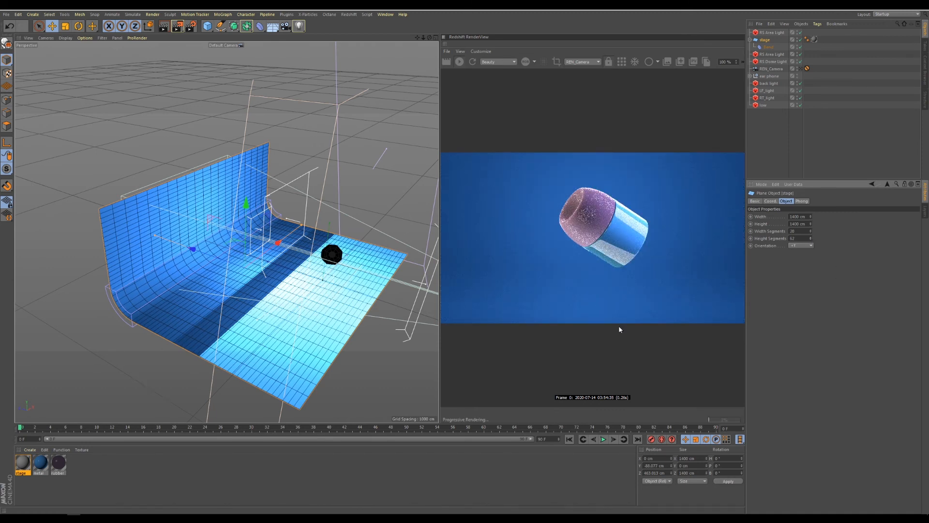
Move the backdrop's area light to the end of the object list and rename it stage light.
{"action": "left_click", "coordinate": [775, 33]}
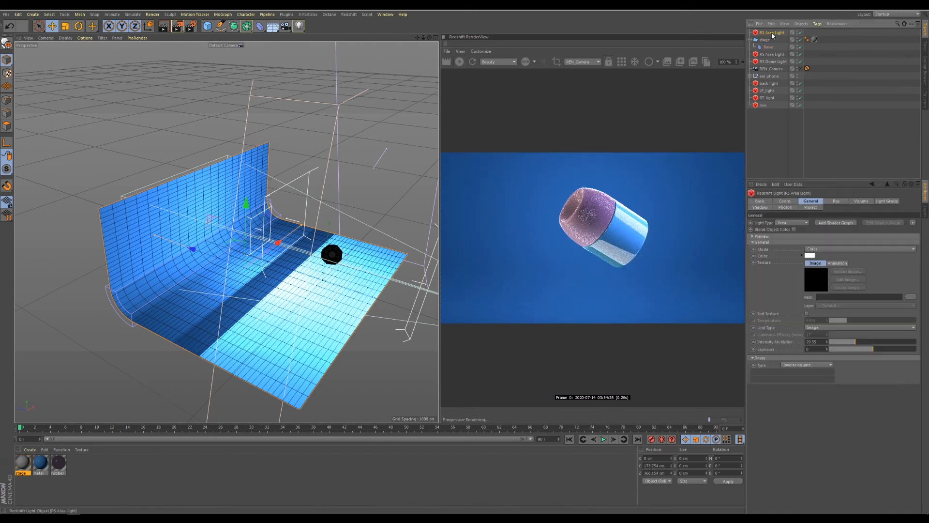
{"action": "key", "text": "o"}
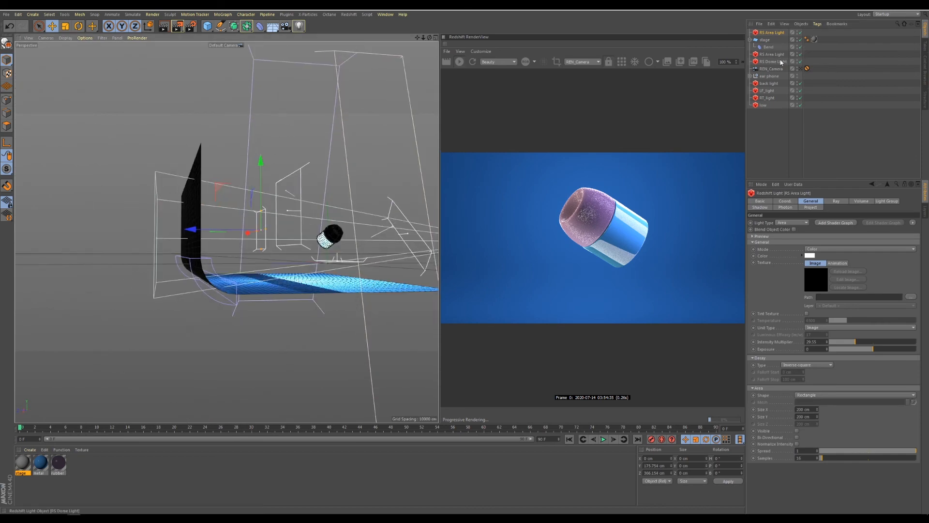
{"action": "left_click_drag", "start_coordinate": [775, 33], "coordinate": [769, 105]}
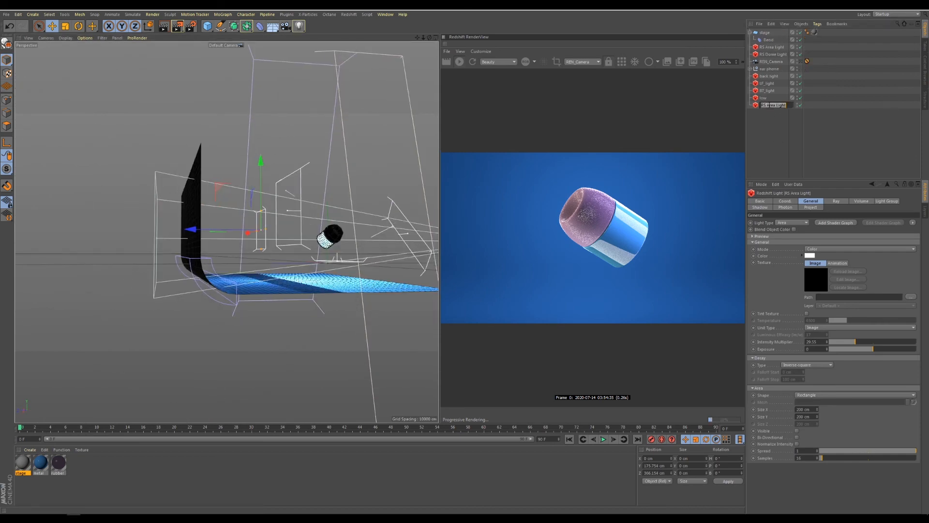
{"action": "type", "text": "stage light"}
{"action": "key", "text": "Return"}
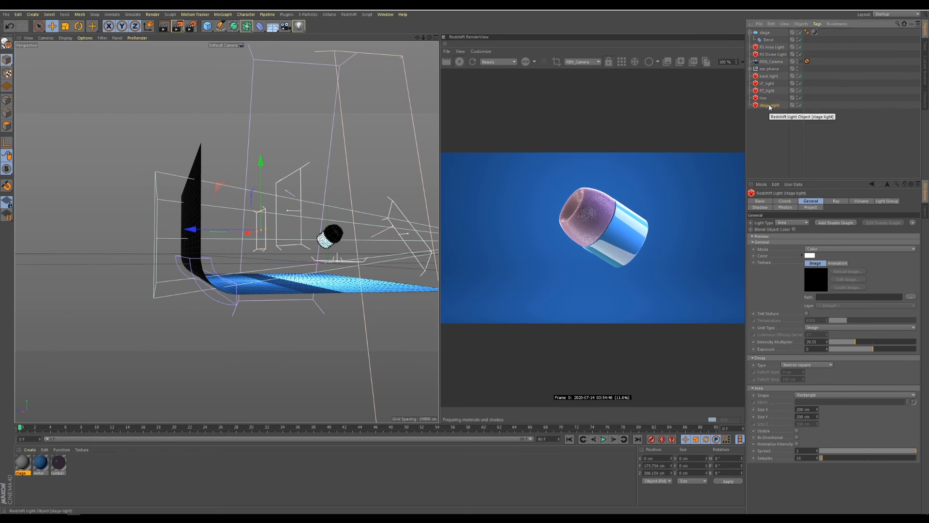
Raise the stage light's intensity multiplier to about 54 and move it closer to the curved wall, to about Z 417 cm.
{"action": "left_click_drag", "start_coordinate": [876, 344], "coordinate": [872, 342]}
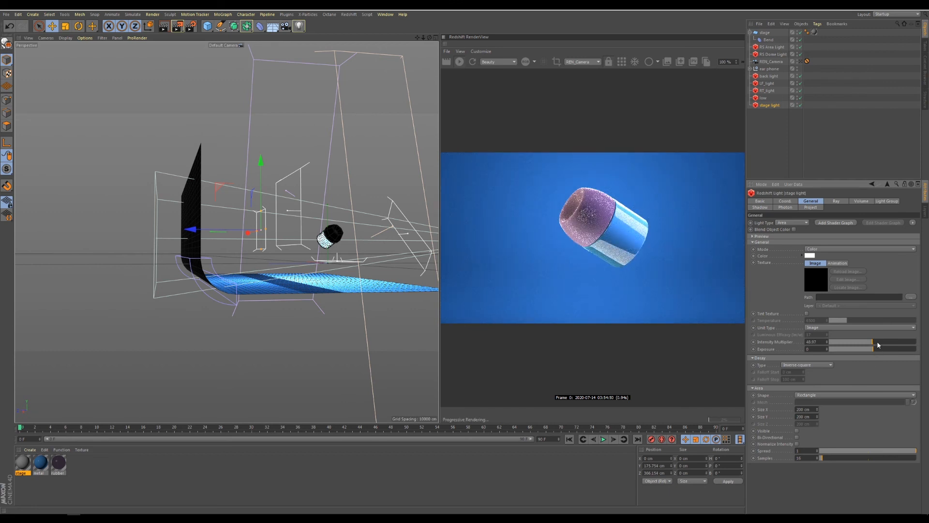
{"action": "left_click_drag", "start_coordinate": [873, 341], "coordinate": [878, 341]}
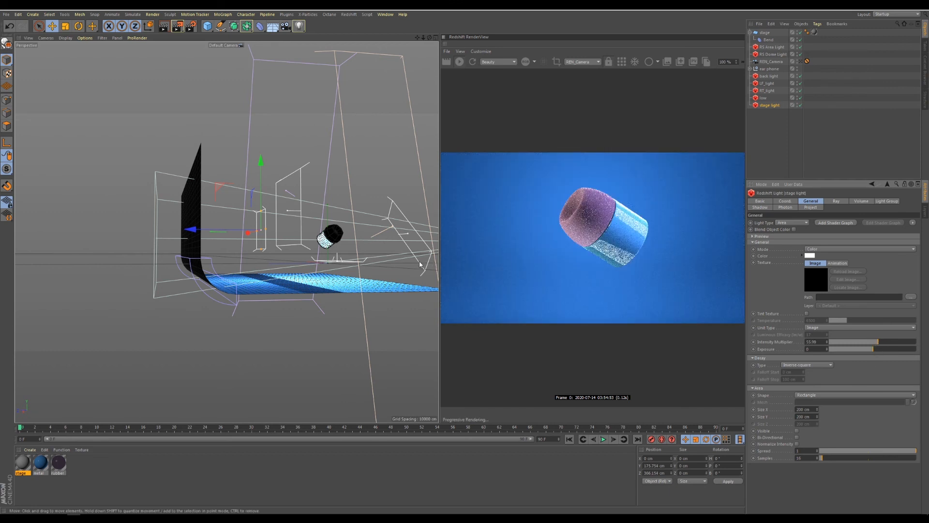
{"action": "left_click_drag", "start_coordinate": [252, 240], "coordinate": [191, 262], "text": "alt"}
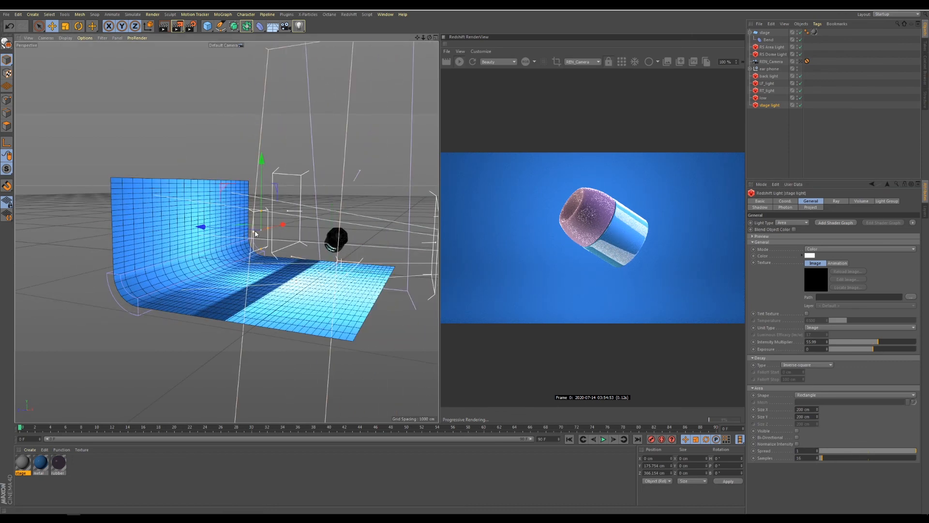
{"action": "left_click_drag", "start_coordinate": [254, 231], "coordinate": [198, 232]}
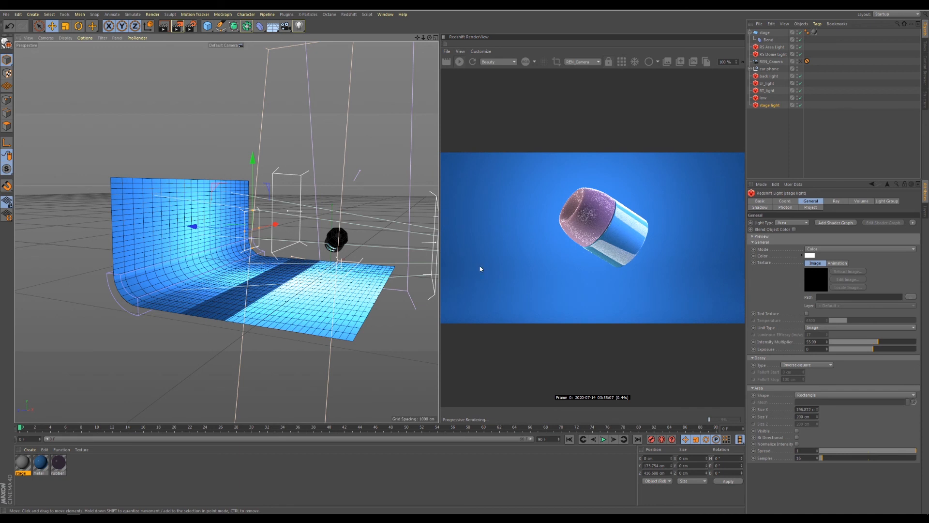
Switch the render view to bucket rendering and lower the rubber material's reflection weight to about 0.01.
{"action": "left_click", "coordinate": [621, 63]}
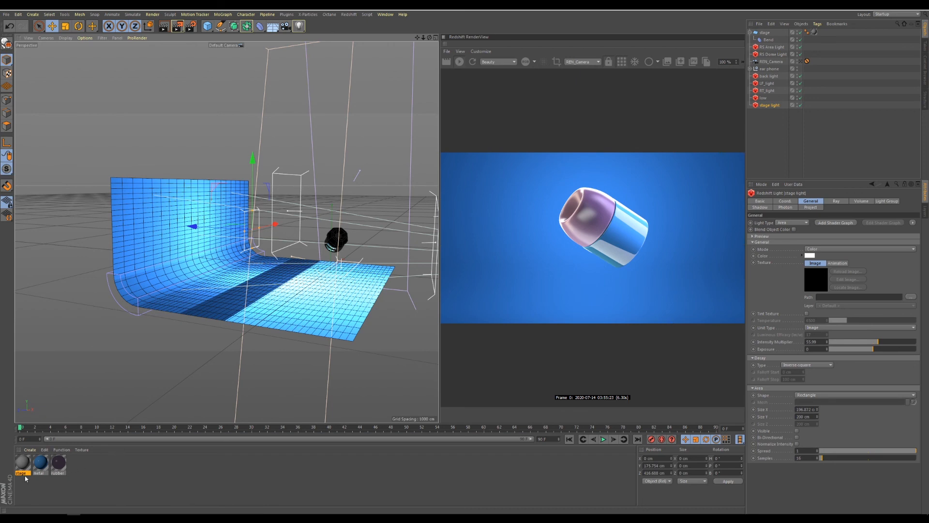
{"action": "left_click", "coordinate": [58, 465]}
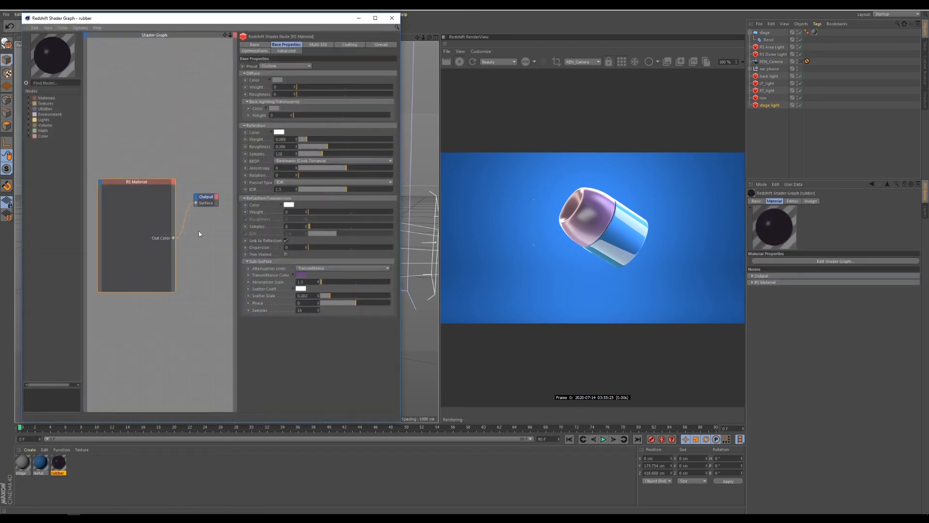
{"action": "double_click", "coordinate": [290, 140]}
{"action": "left_click", "coordinate": [289, 139]}
{"action": "left_click_drag", "start_coordinate": [282, 140], "coordinate": [289, 139]}
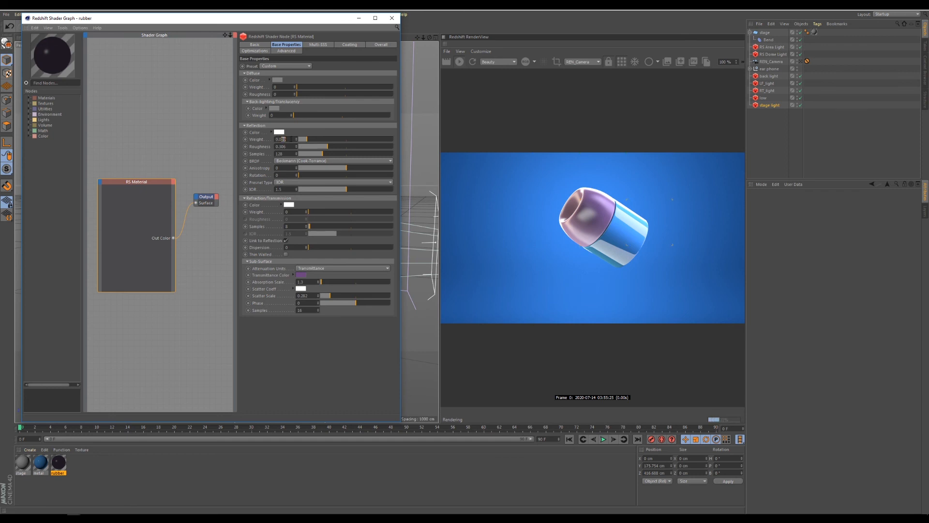
{"action": "type", "text": "3"}
{"action": "key", "text": "Return"}
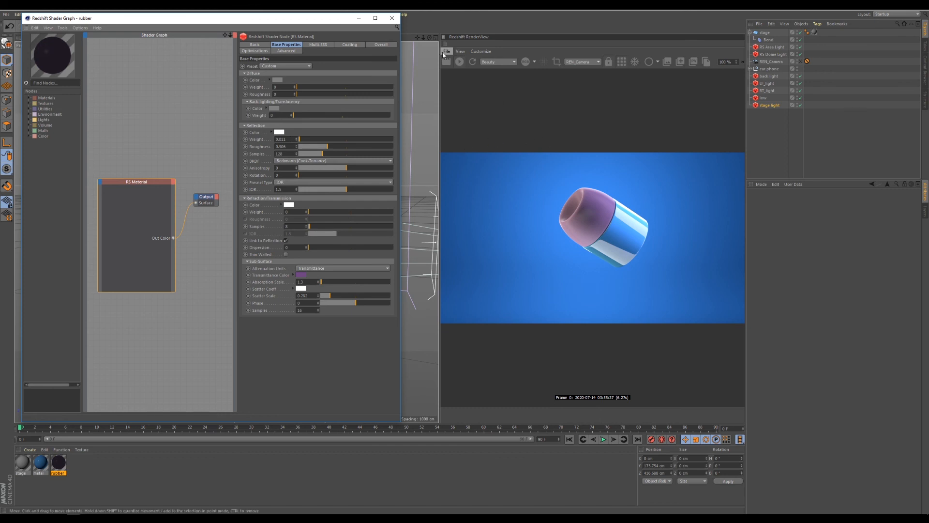
Enlarge the render view and set the tessellation's minimum edge length to 1 in the rubber mesh's Redshift Object tag.
{"action": "left_click_drag", "start_coordinate": [440, 87], "coordinate": [348, 82]}
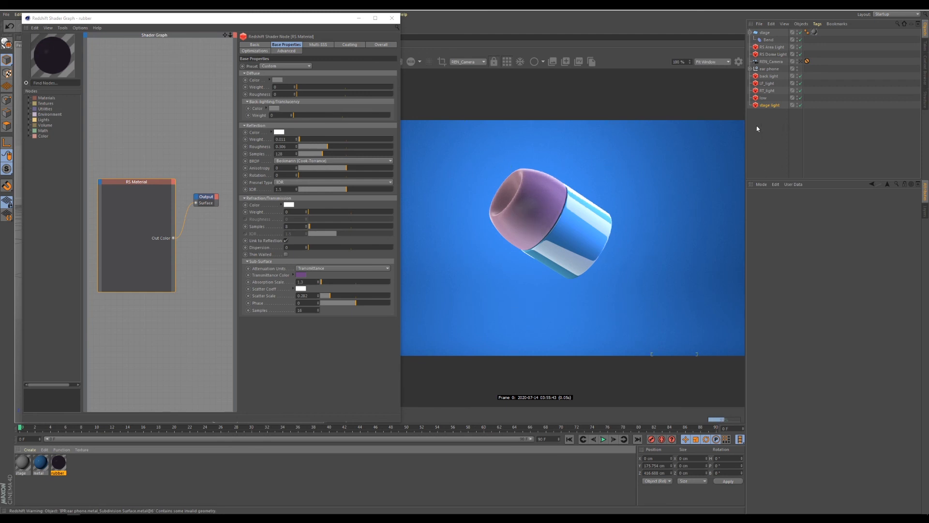
{"action": "left_click", "coordinate": [749, 69]}
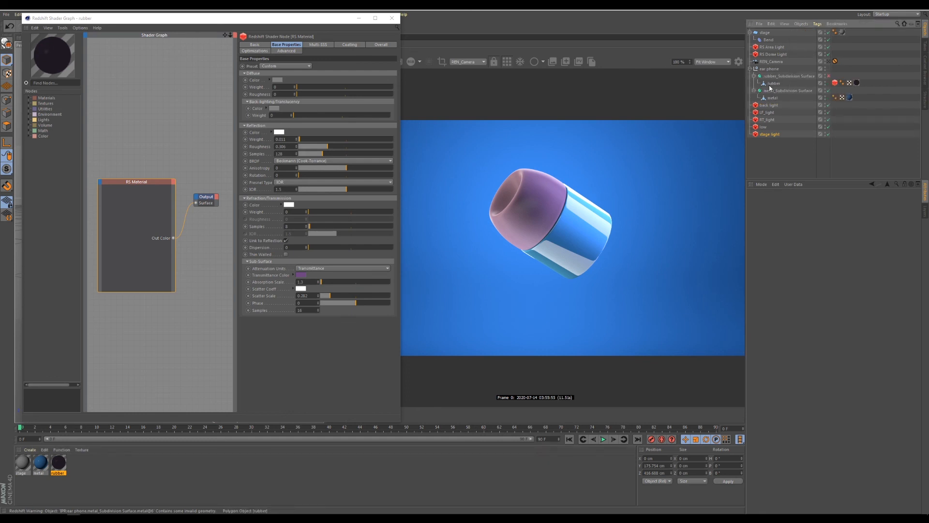
{"action": "left_click", "coordinate": [834, 82]}
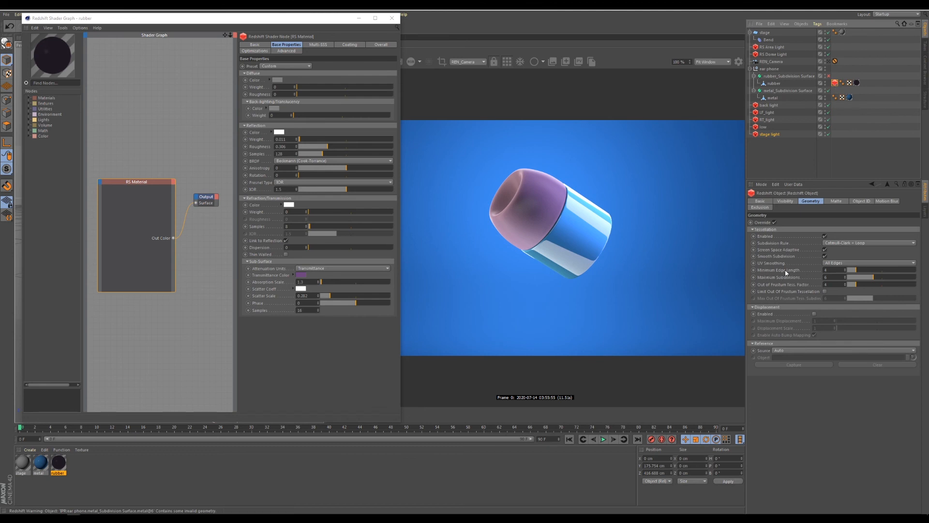
{"action": "left_click", "coordinate": [832, 270]}
{"action": "type", "text": "1"}
{"action": "key", "text": "Return"}
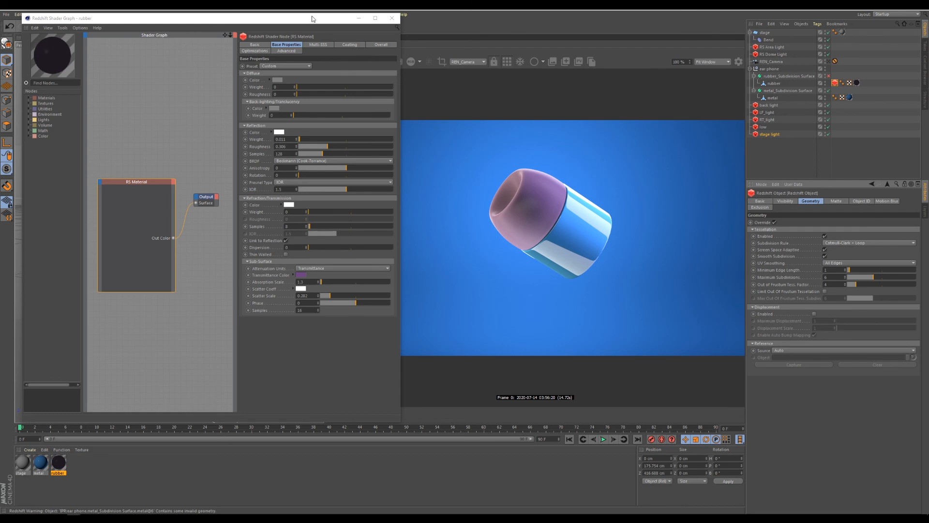
Reduce the rubber material's subsurface scatter scale to about 0.18.
{"action": "left_click_drag", "start_coordinate": [313, 19], "coordinate": [354, 122]}
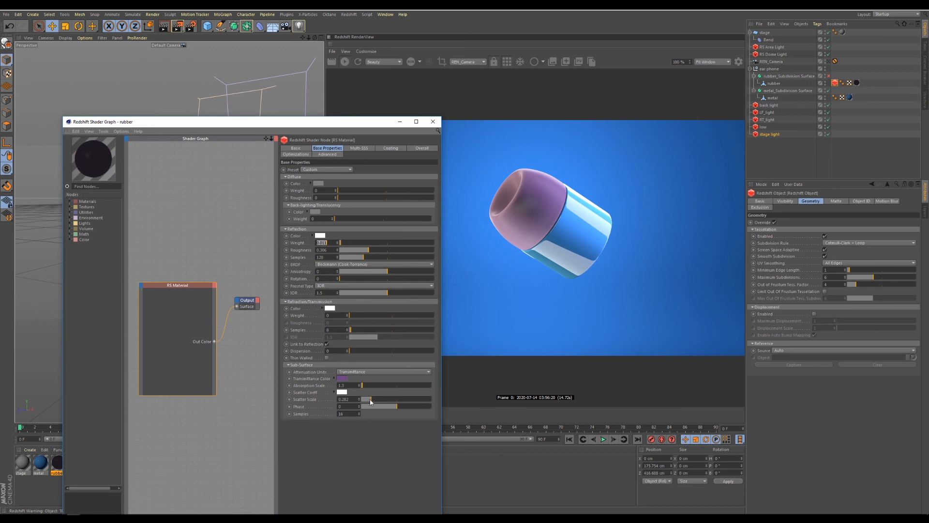
{"action": "left_click_drag", "start_coordinate": [371, 399], "coordinate": [368, 401]}
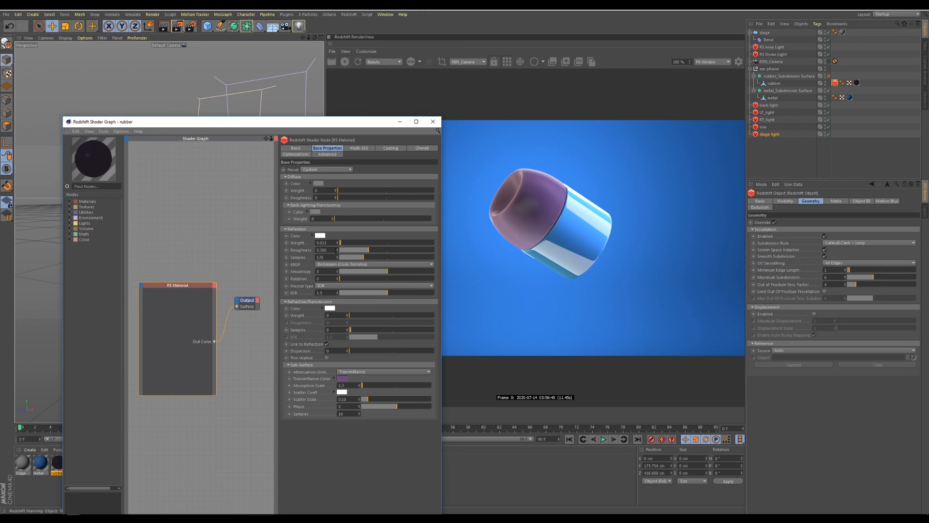
Check the metal material's settings and adjust the stage material's blue diffuse color.
{"action": "left_click", "coordinate": [42, 464]}
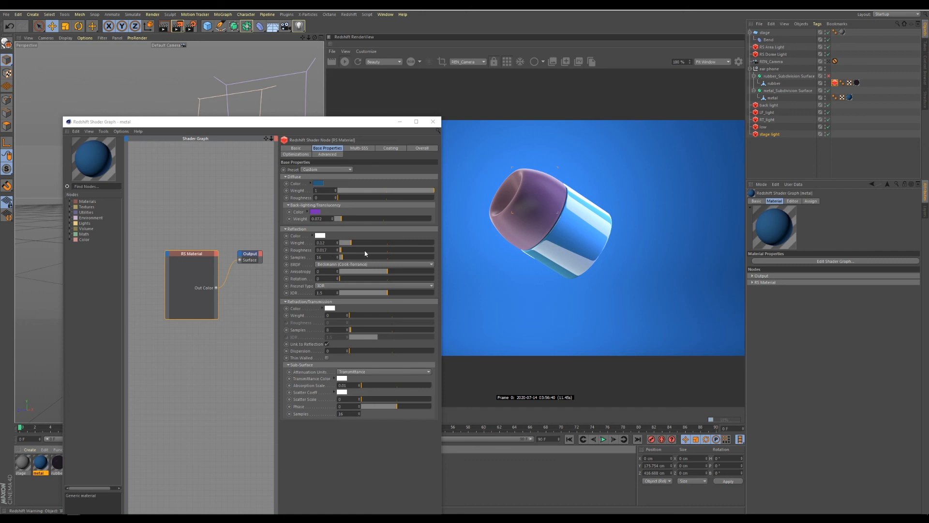
{"action": "left_click", "coordinate": [23, 466]}
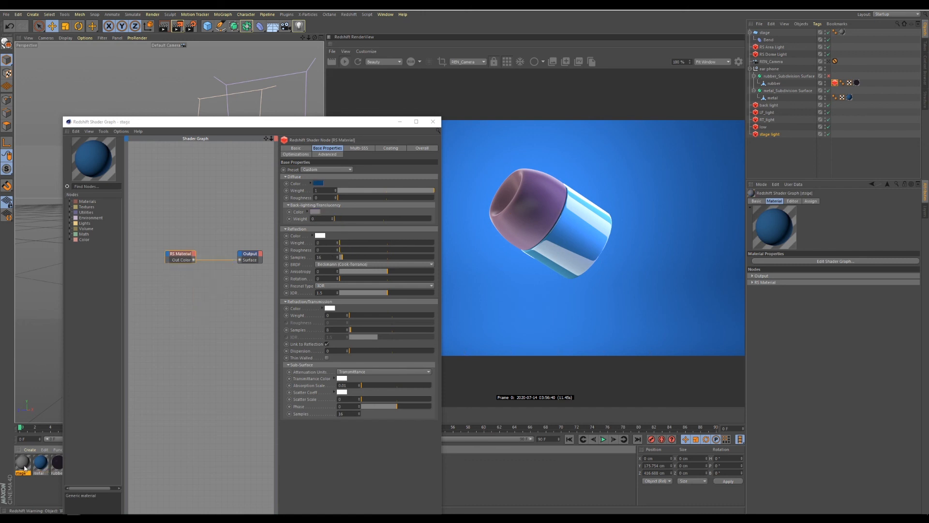
{"action": "left_click", "coordinate": [319, 193]}
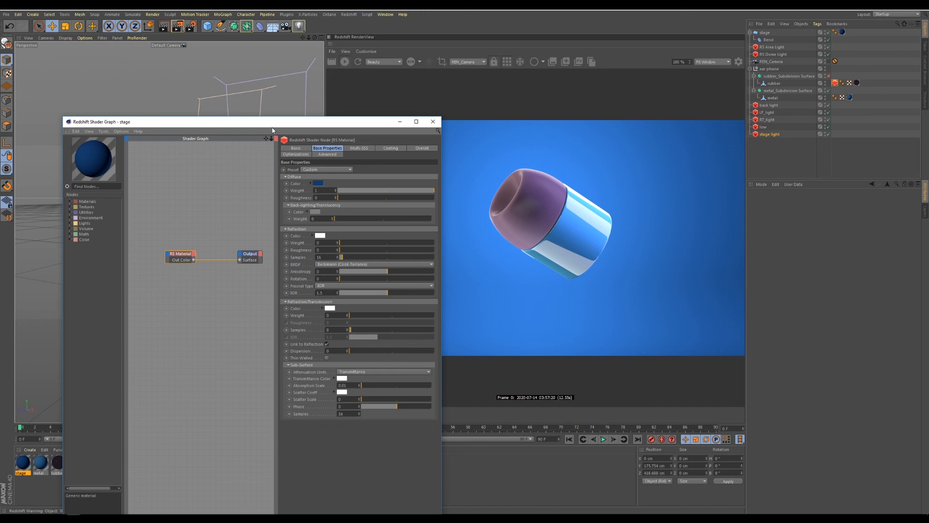
{"action": "left_click_drag", "start_coordinate": [277, 125], "coordinate": [337, 305]}
{"action": "left_click_drag", "start_coordinate": [248, 237], "coordinate": [203, 253], "text": "alt"}
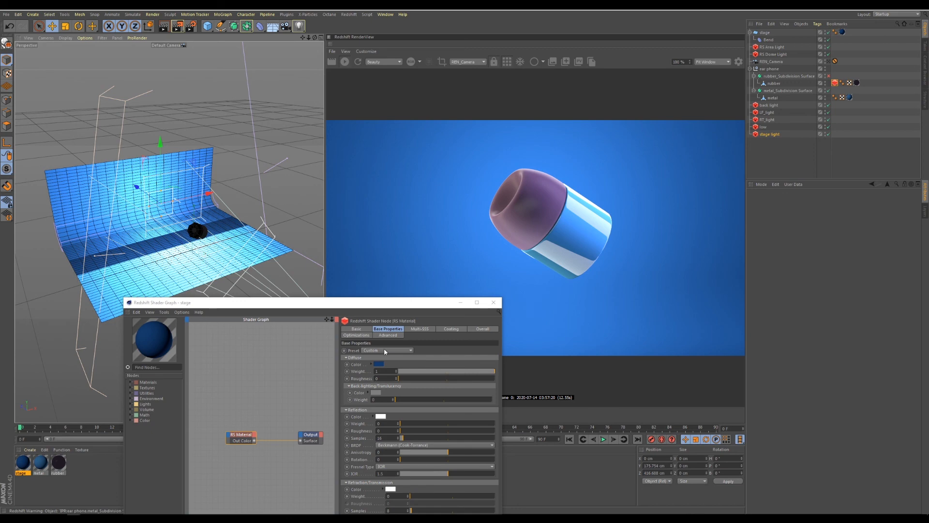
{"action": "left_click_drag", "start_coordinate": [402, 304], "coordinate": [323, 142]}
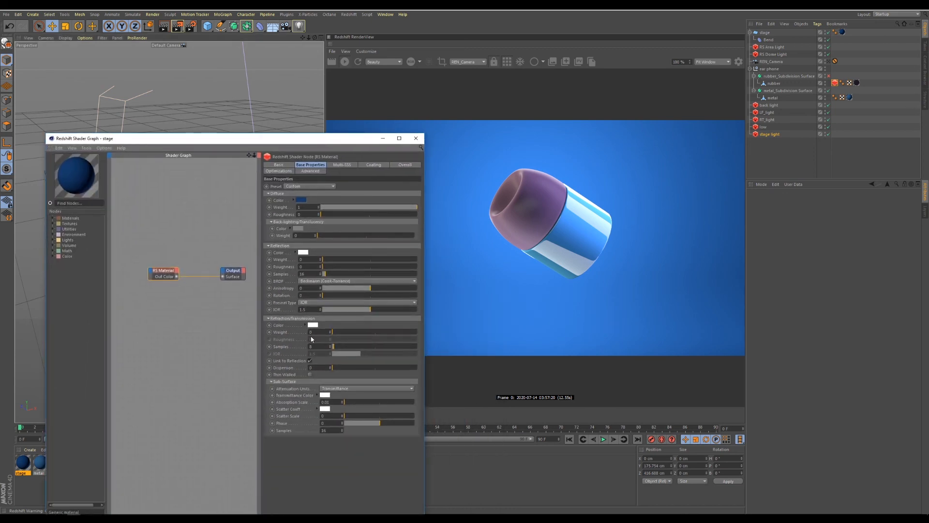